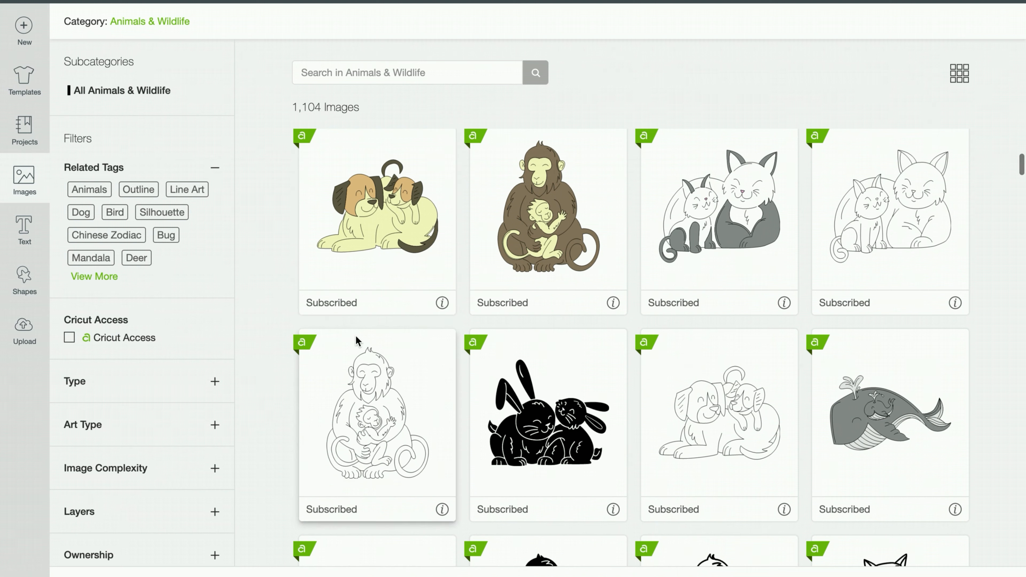
# Step: Search the Animals & Wildlife images for "outline", look through the results and clear the search
pyautogui.click(444, 82)
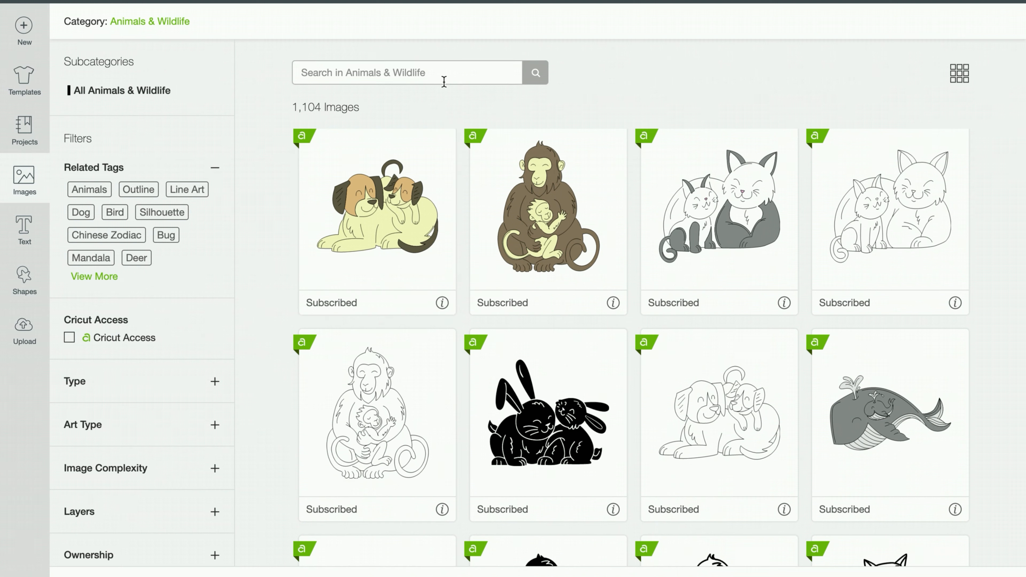
pyautogui.write('outline')
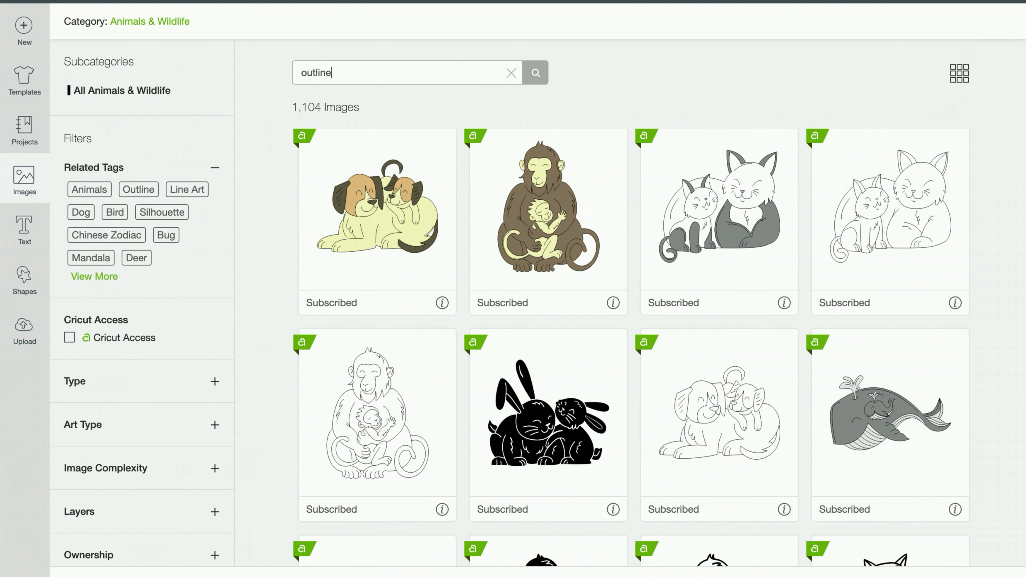
pyautogui.press('Return')
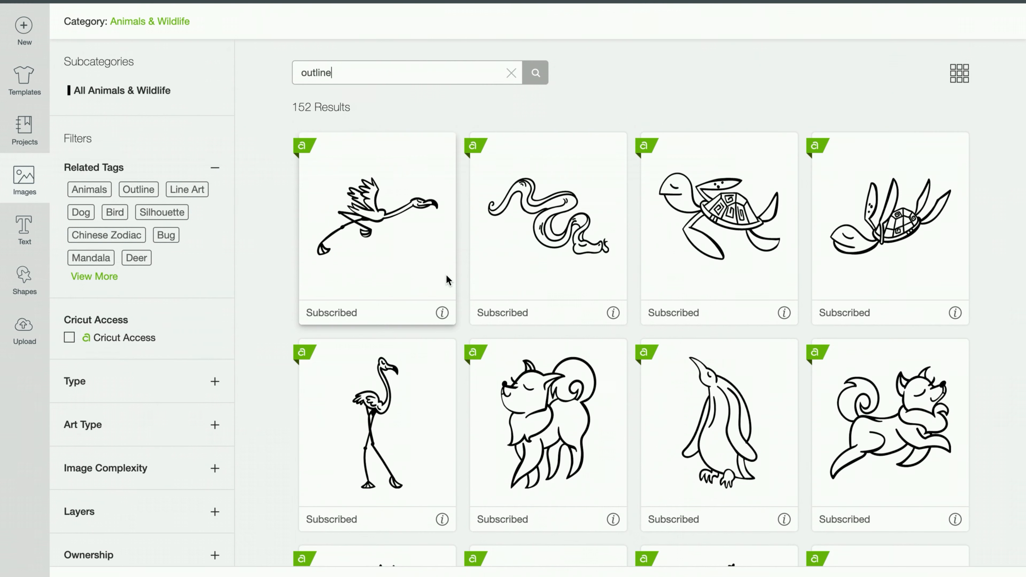
pyautogui.scroll(-5, 581, 332)
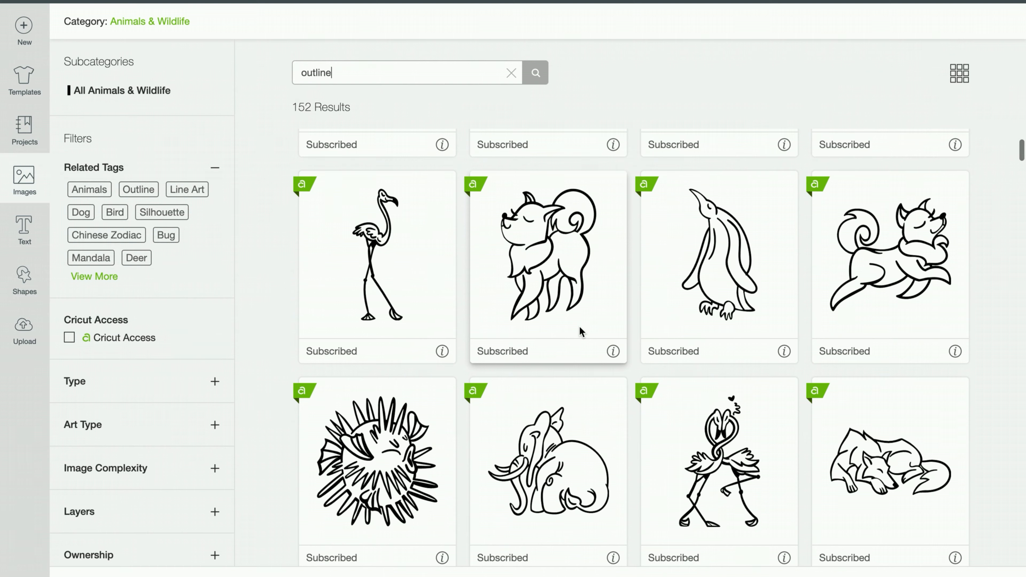
pyautogui.scroll(-15, 580, 330)
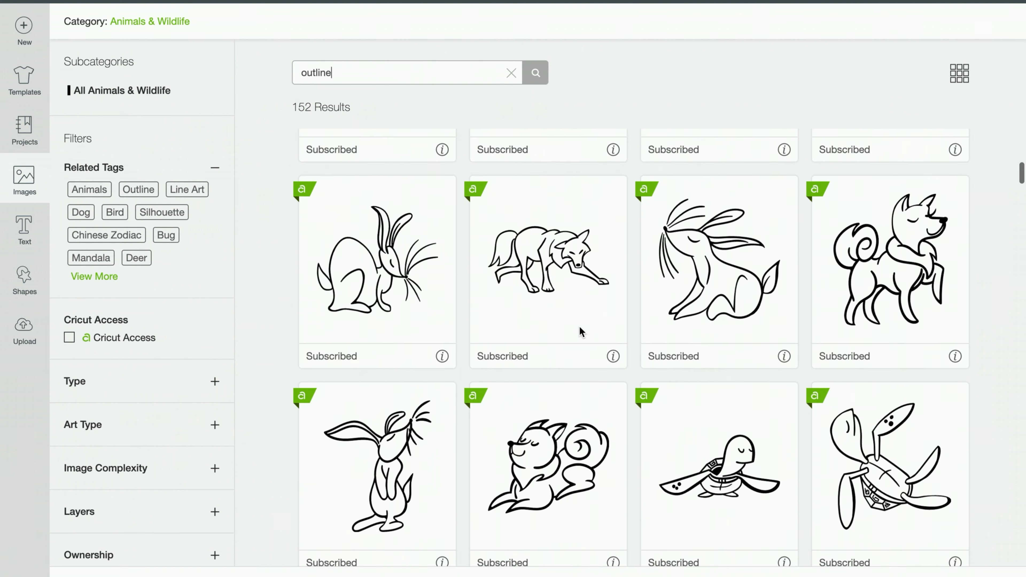
pyautogui.scroll(-7, 581, 332)
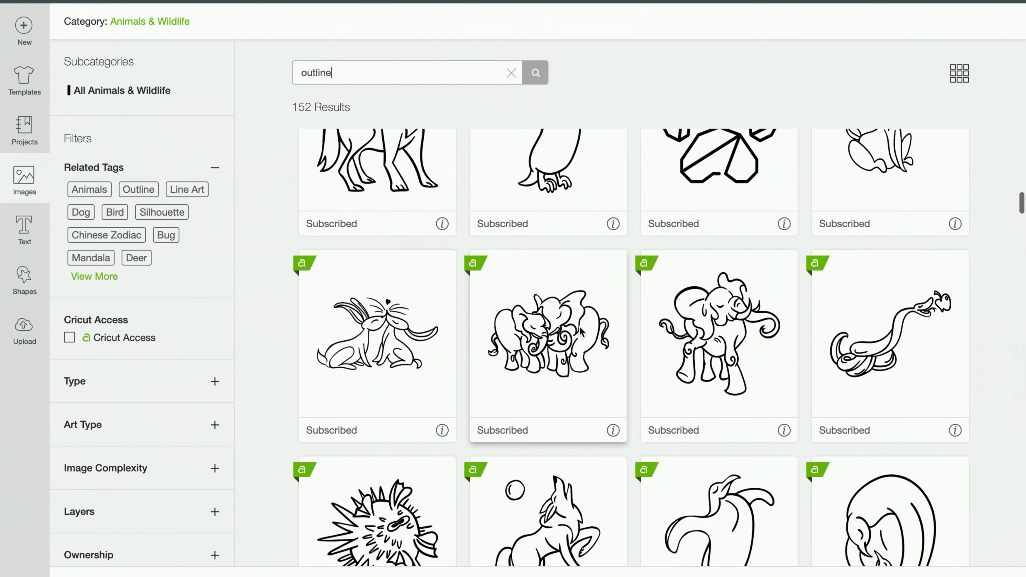
pyautogui.scroll(-12, 581, 331)
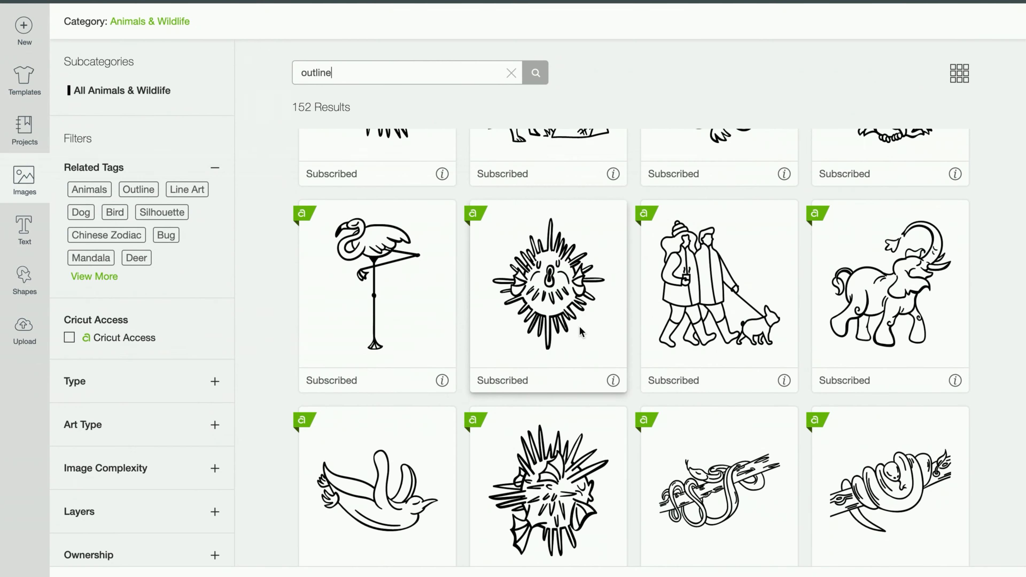
pyautogui.scroll(9, 580, 331)
pyautogui.scroll(6, 580, 331)
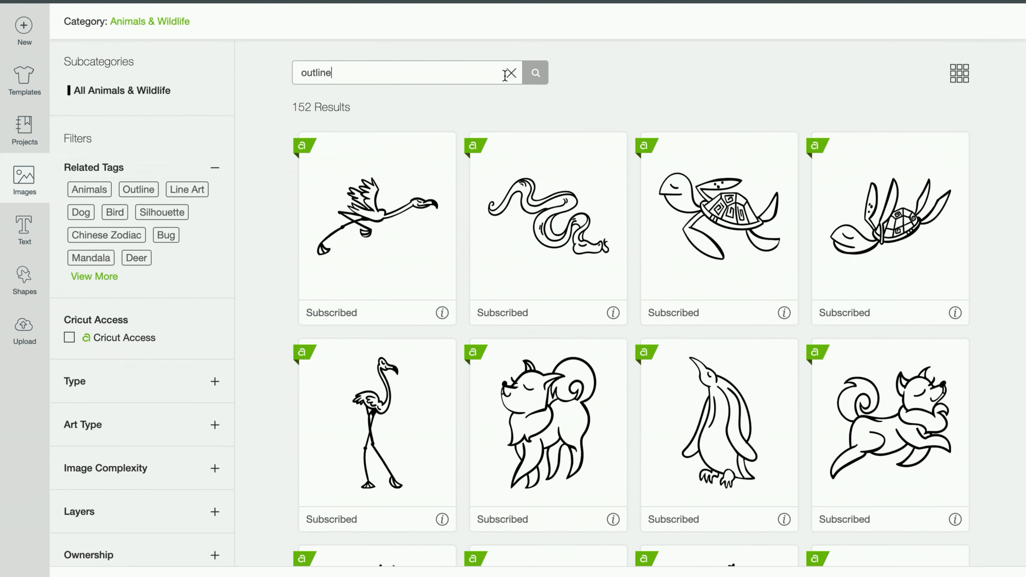
pyautogui.click(512, 73)
# Step: Select the black outline images of the hedgehog with its baby and the two giraffes in Animals & Wildlife
pyautogui.scroll(-7, 545, 332)
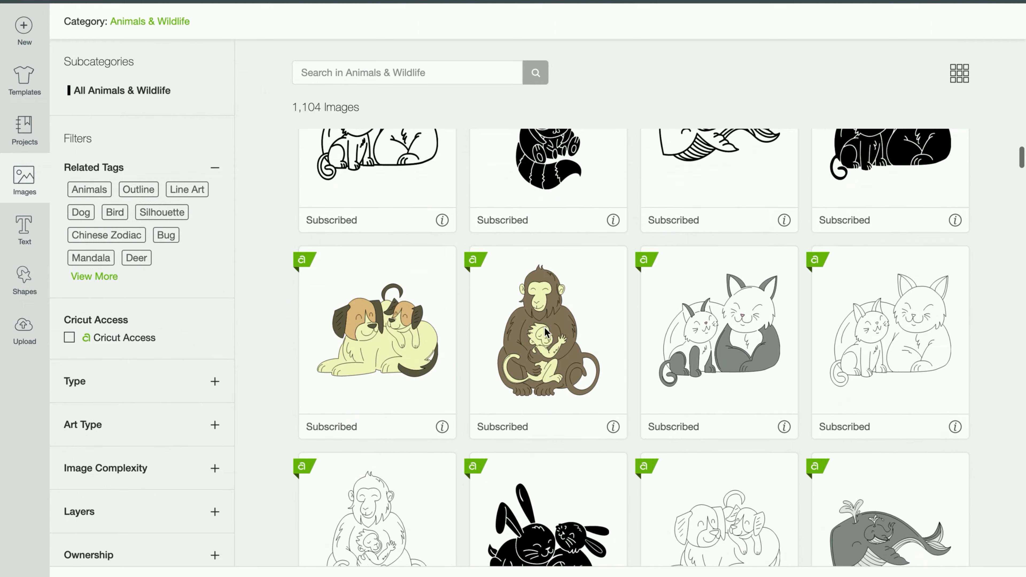
pyautogui.scroll(-5, 545, 332)
pyautogui.scroll(-6, 546, 332)
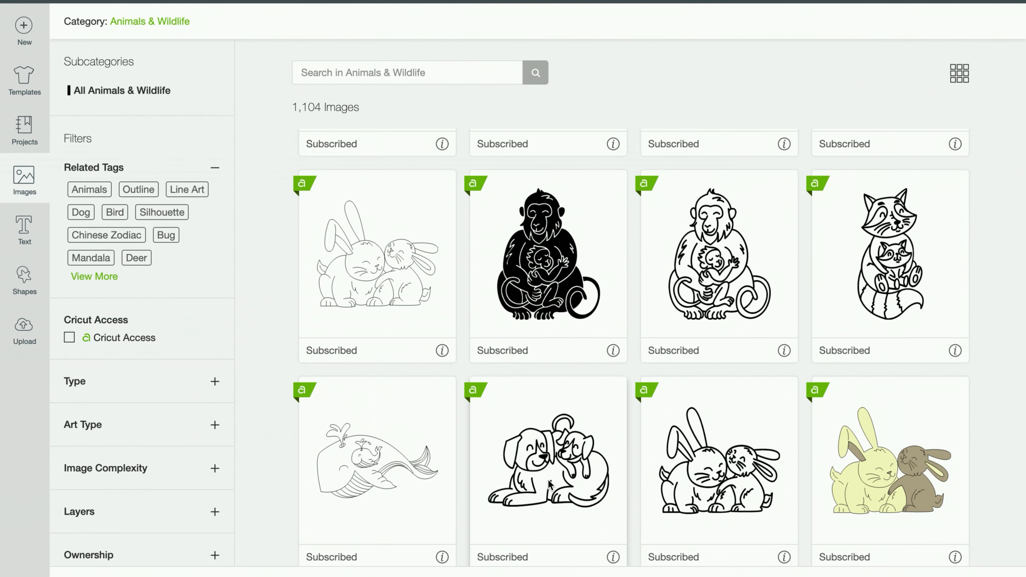
pyautogui.scroll(-18, 548, 483)
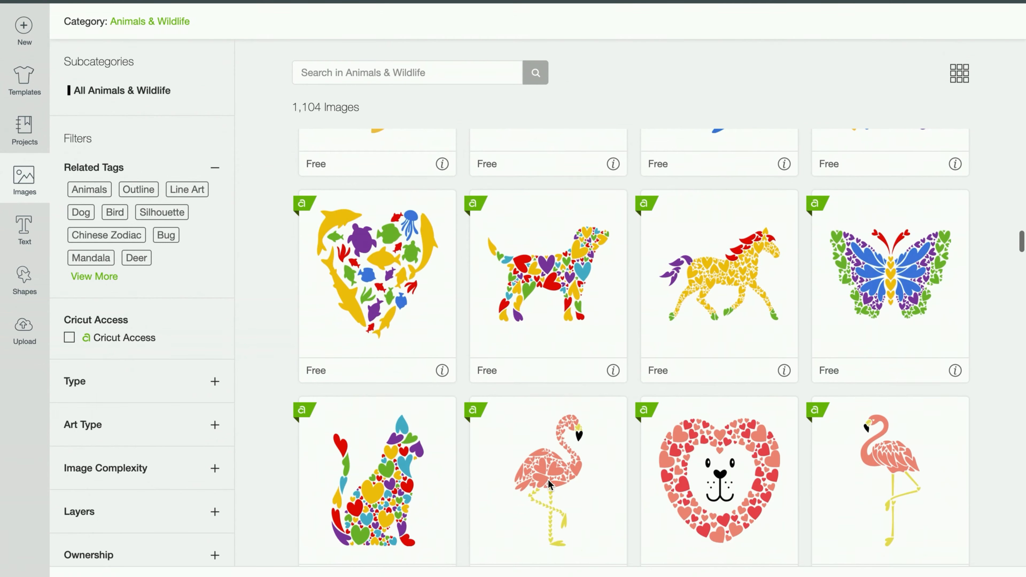
pyautogui.scroll(-15, 548, 479)
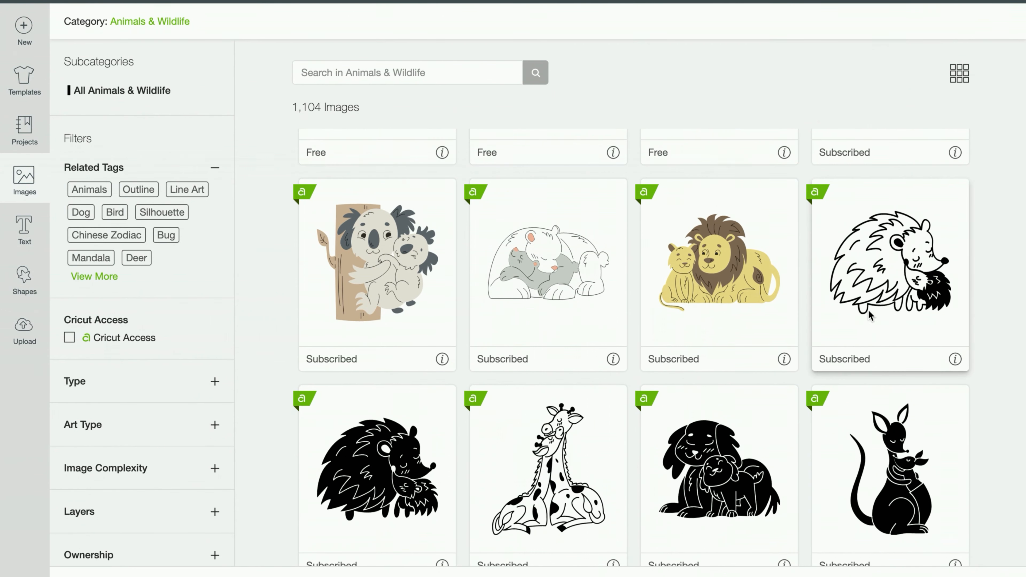
pyautogui.click(869, 314)
pyautogui.click(565, 454)
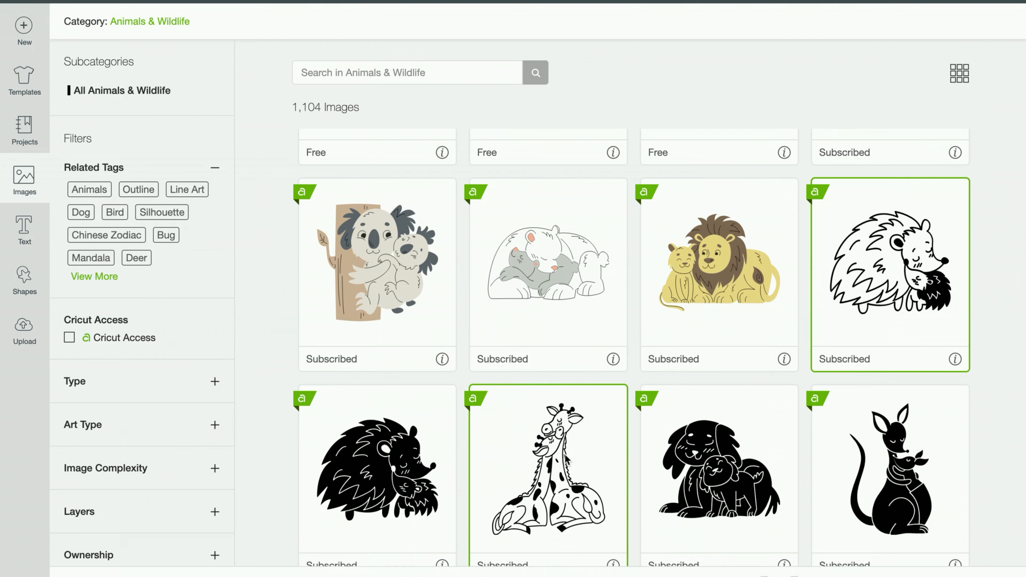
# Step: Add the bold outline images of the penguin with chick, the sleeping cat with kitten and the fox family to the selection
pyautogui.scroll(-5, 564, 455)
pyautogui.scroll(-5, 565, 454)
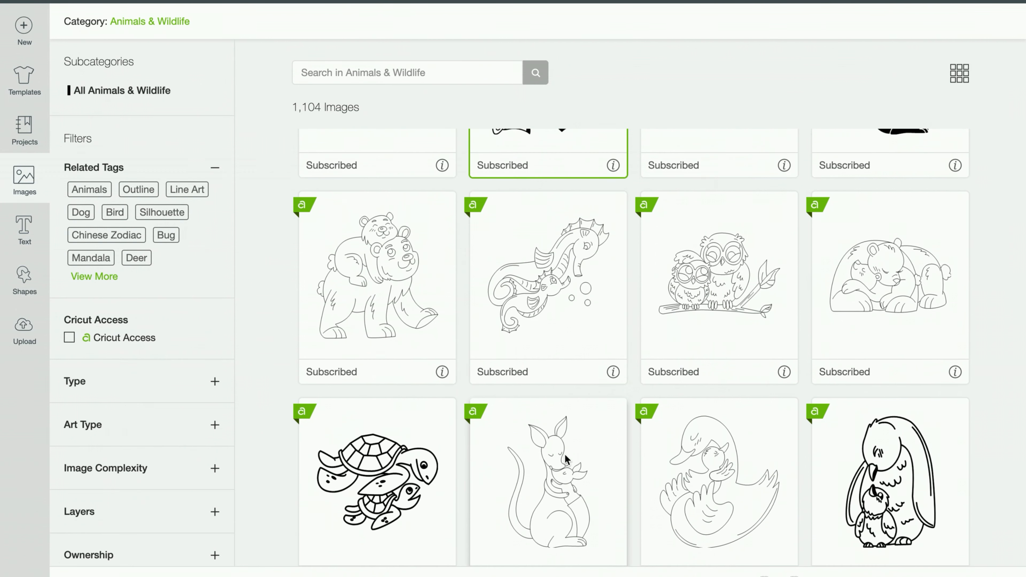
pyautogui.click(818, 381)
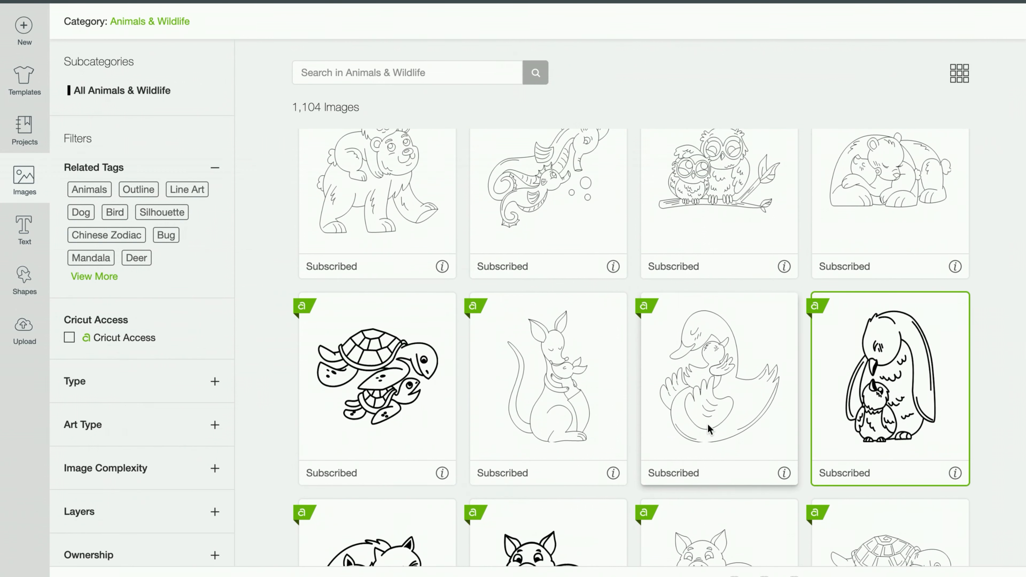
pyautogui.scroll(-2, 710, 428)
pyautogui.scroll(-2, 710, 429)
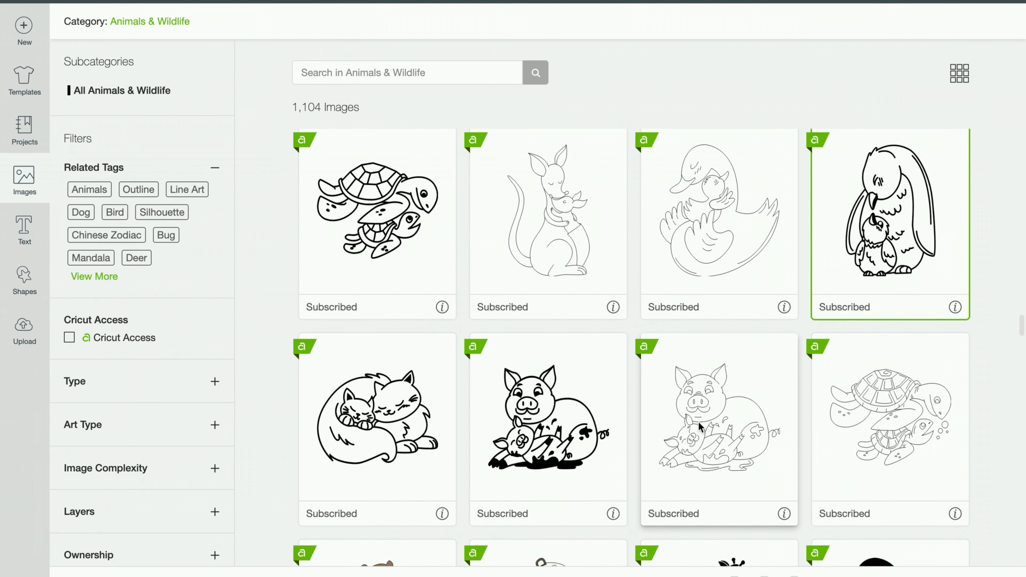
pyautogui.click(353, 455)
pyautogui.scroll(-13, 352, 455)
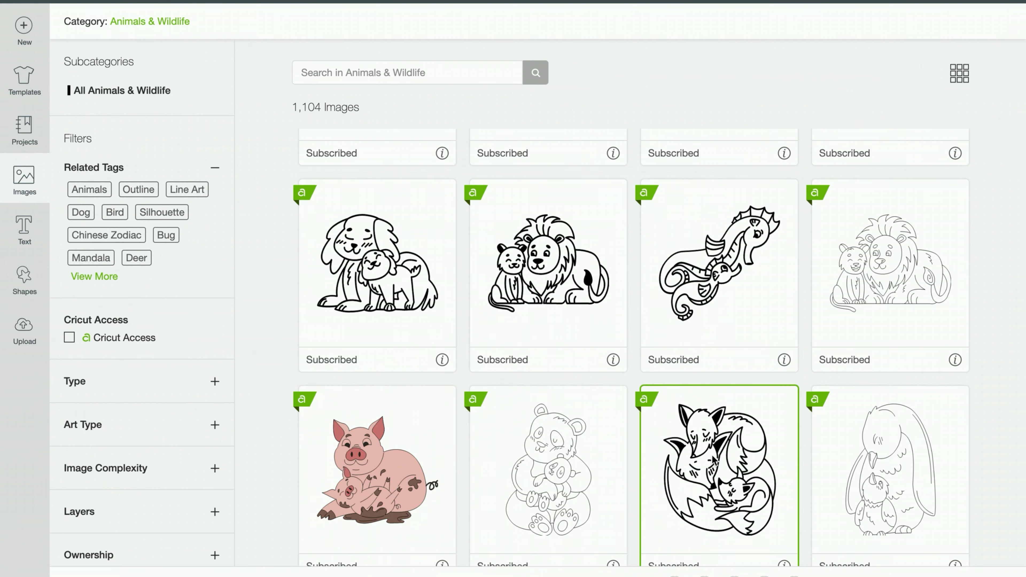
pyautogui.scroll(-1, 713, 461)
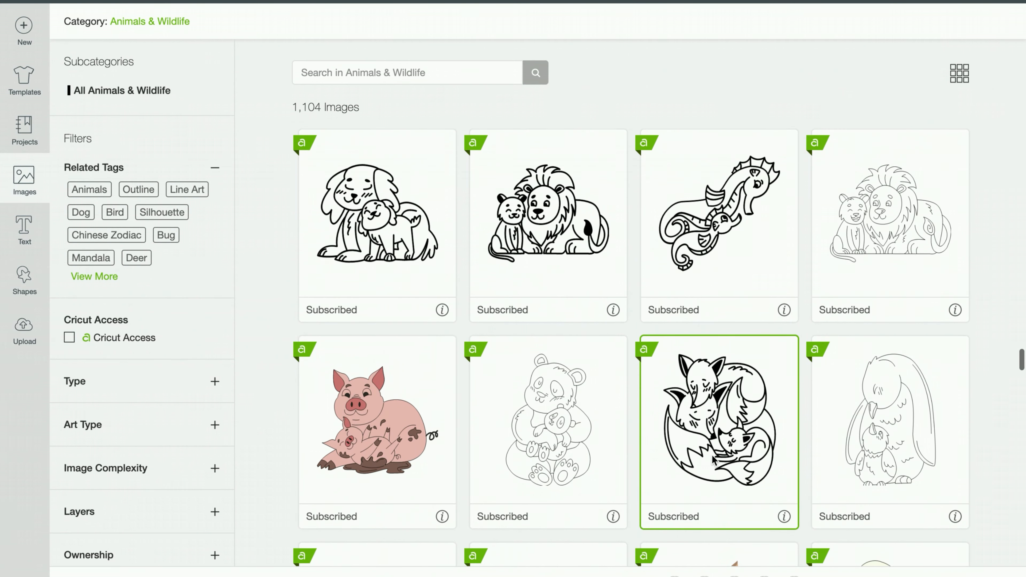
# Step: Add the bold koala and owl outline images to the selection and insert all chosen images onto the canvas
pyautogui.scroll(-8, 713, 461)
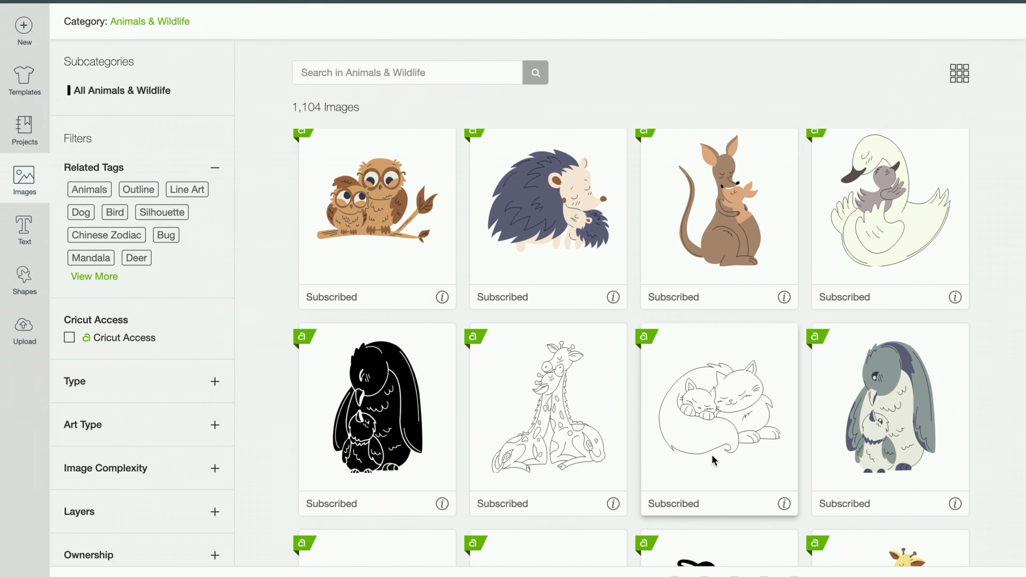
pyautogui.scroll(3, 712, 457)
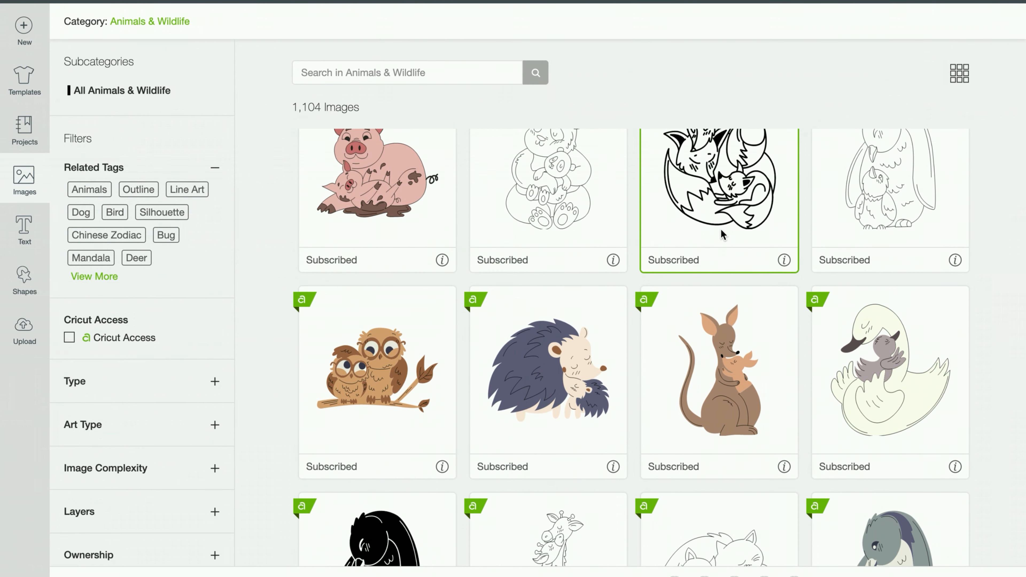
pyautogui.scroll(1, 770, 173)
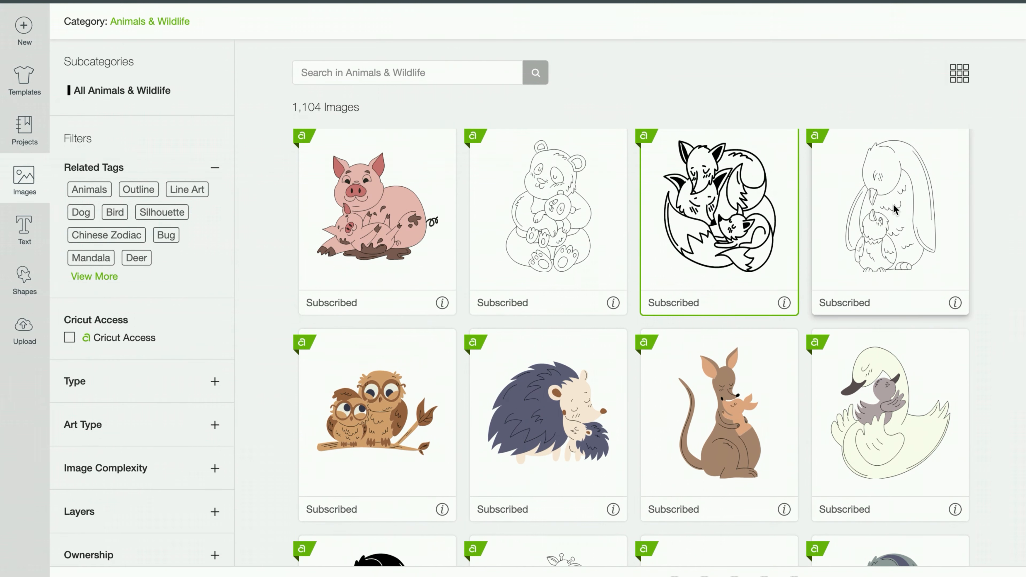
pyautogui.scroll(-8, 737, 312)
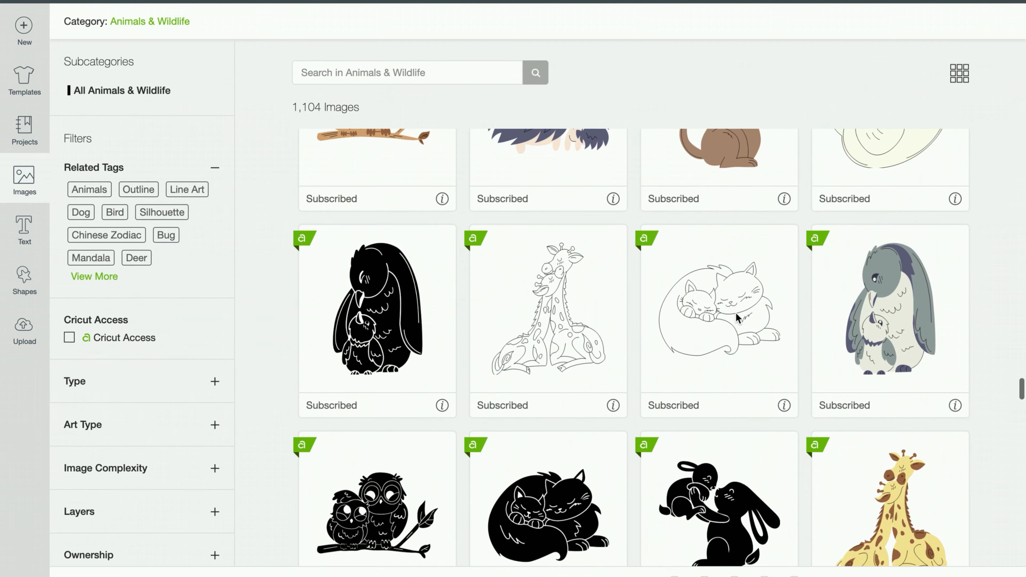
pyautogui.scroll(-7, 737, 312)
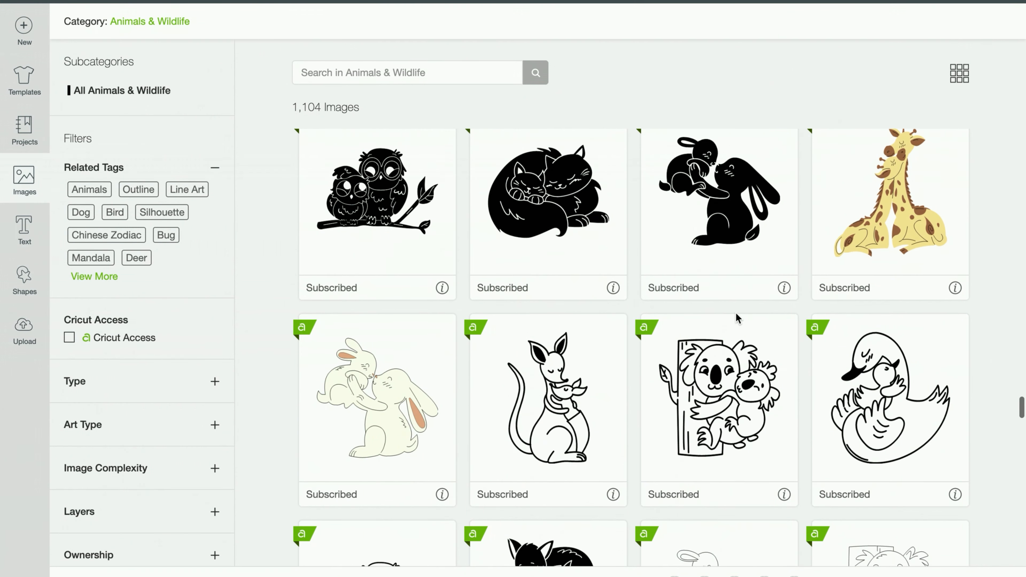
pyautogui.scroll(-3, 737, 312)
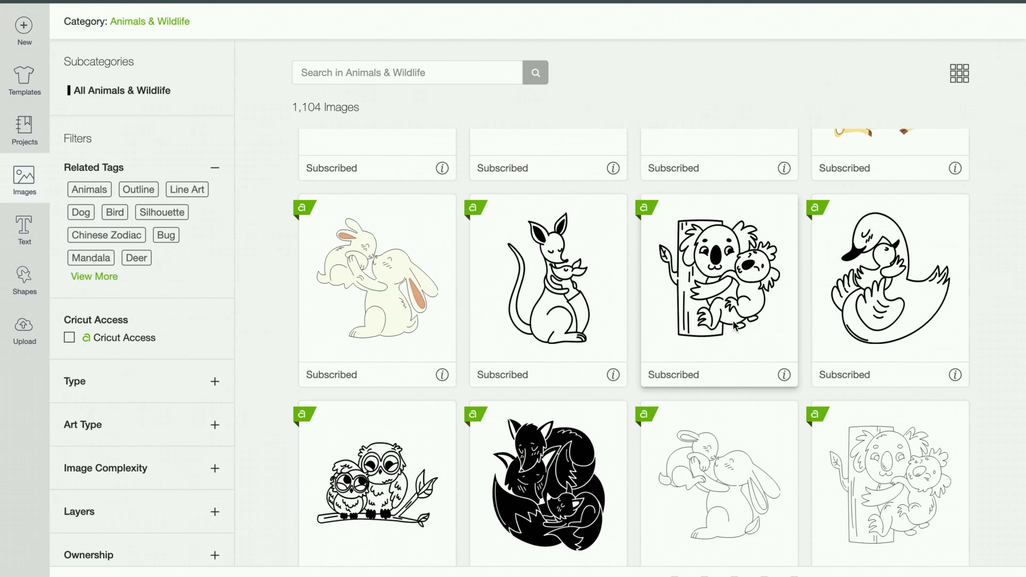
pyautogui.click(734, 325)
pyautogui.scroll(-5, 722, 344)
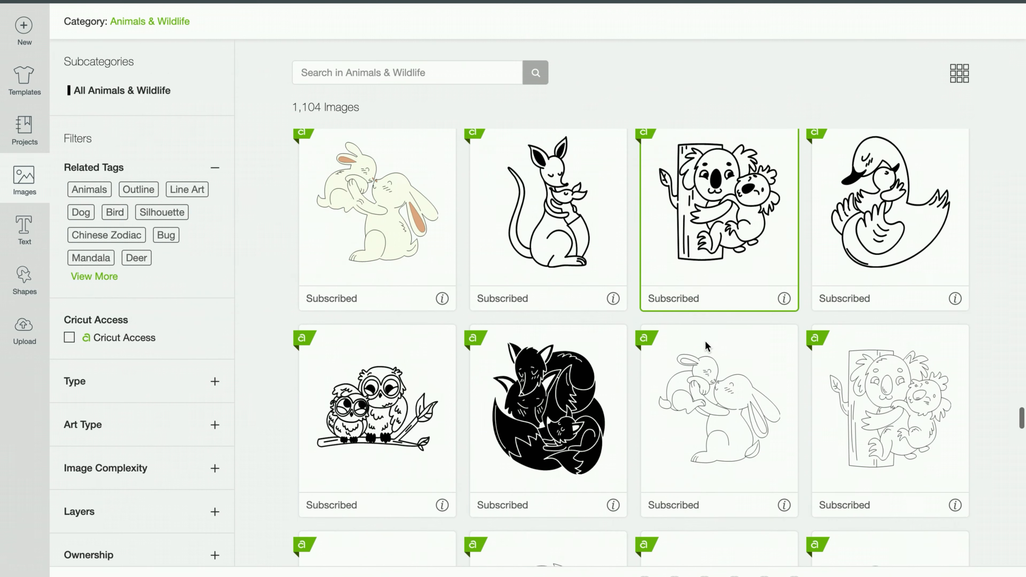
pyautogui.click(344, 336)
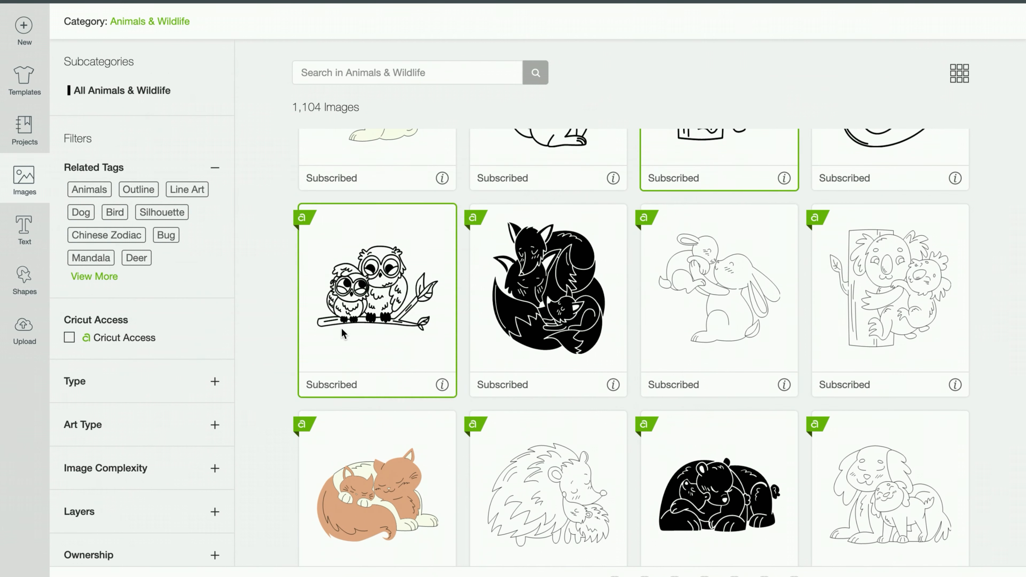
pyautogui.scroll(-10, 855, 395)
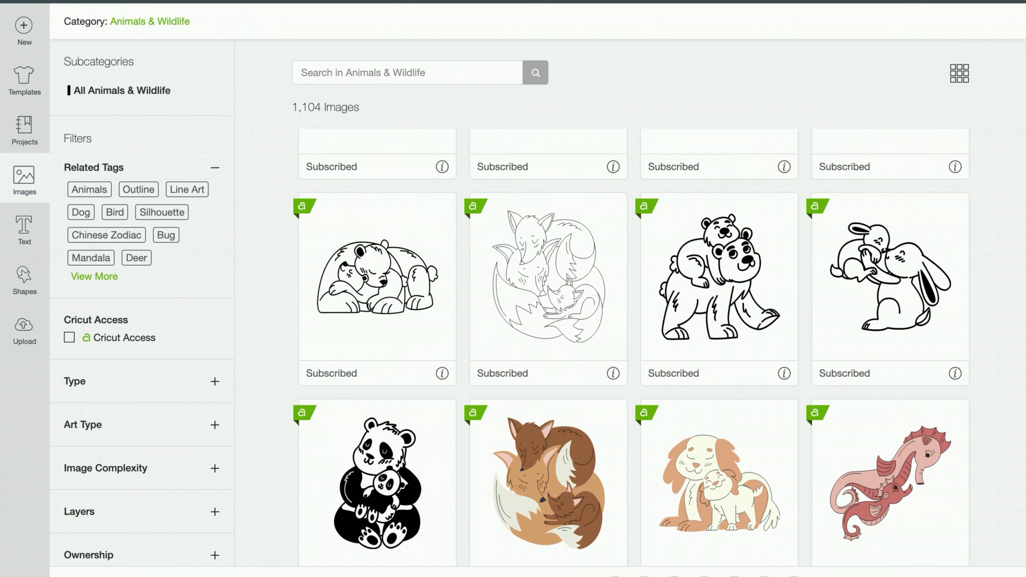
pyautogui.click(970, 576)
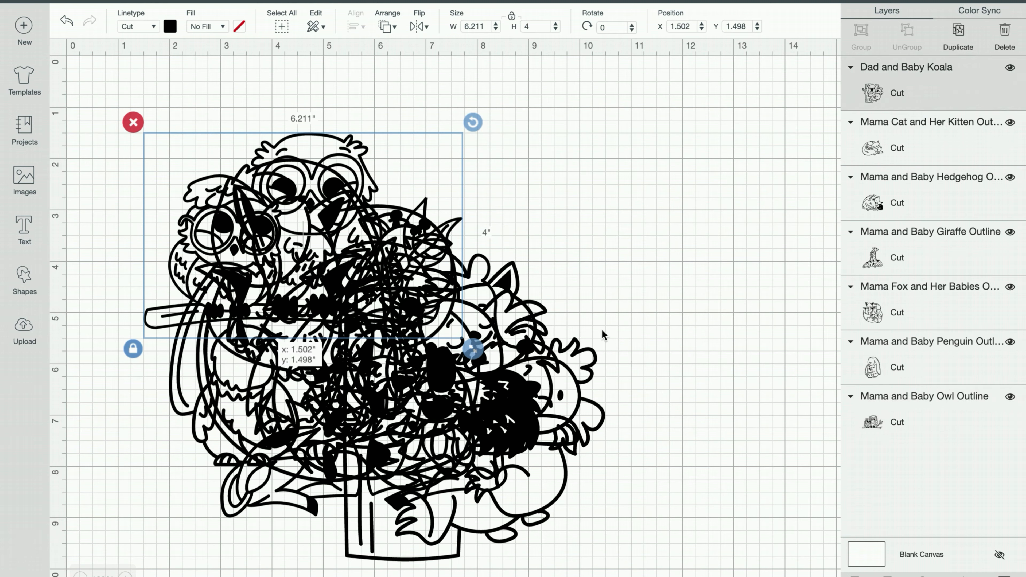
# Step: Move the koala and cat outlines out of the pile, the koala to about X 8.889, Y 0.457 and the cat below it
pyautogui.moveTo(617, 263); pyautogui.dragTo(760, 116)
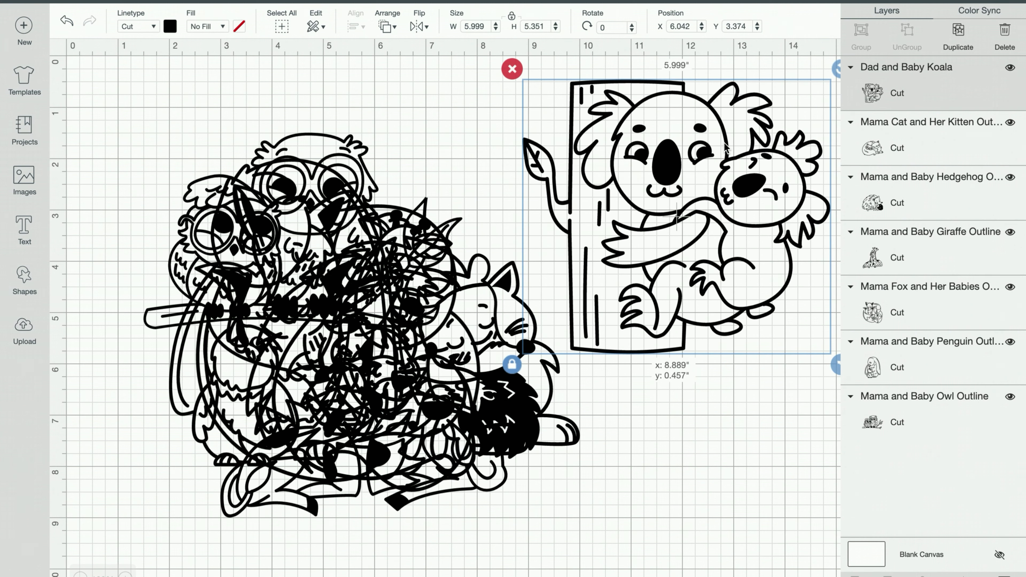
pyautogui.click(536, 420)
pyautogui.moveTo(535, 421); pyautogui.dragTo(521, 454)
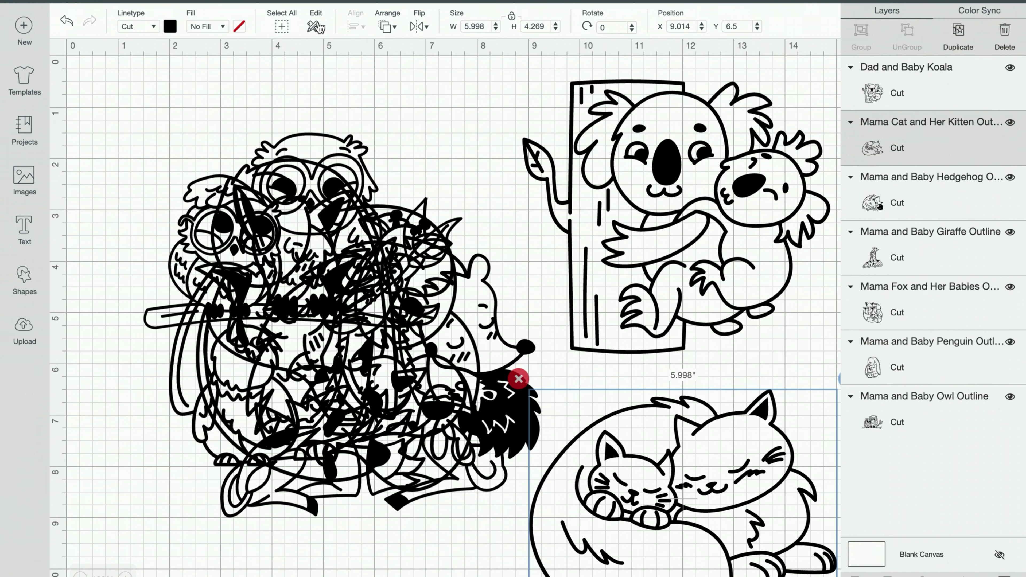
# Step: Scale all the images down together to about 7.413 by 5.658 inches and deselect them
pyautogui.click(275, 27)
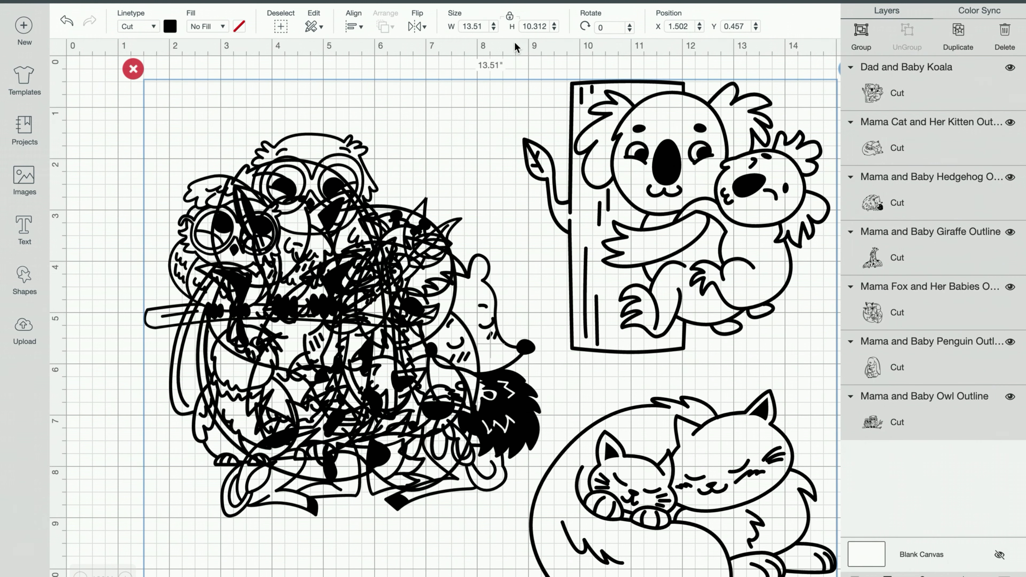
pyautogui.hscroll(5, 647, 120)
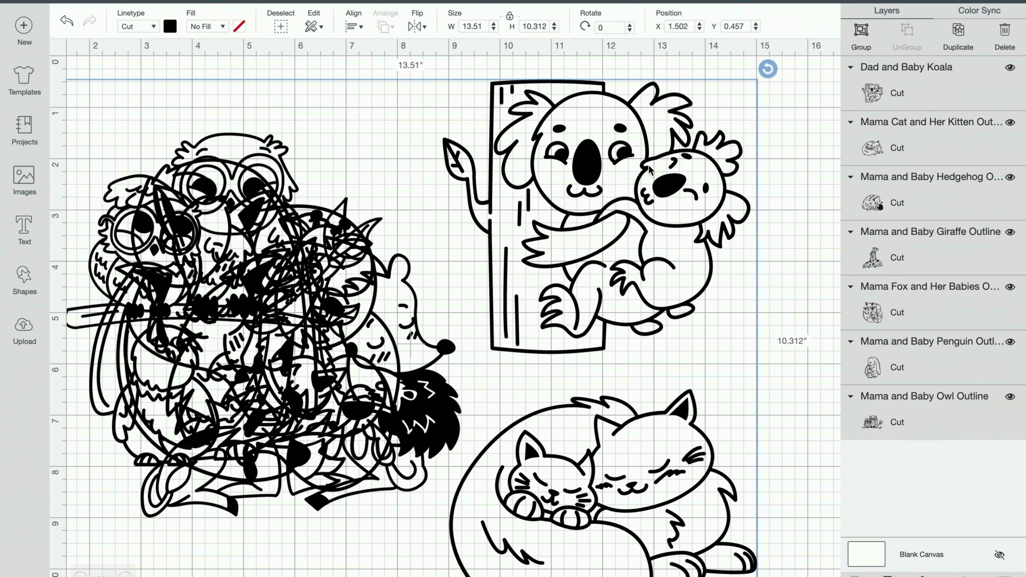
pyautogui.scroll(-10, 651, 172)
pyautogui.moveTo(768, 447); pyautogui.dragTo(456, 236)
pyautogui.scroll(9, 457, 237)
pyautogui.hscroll(-5, 457, 236)
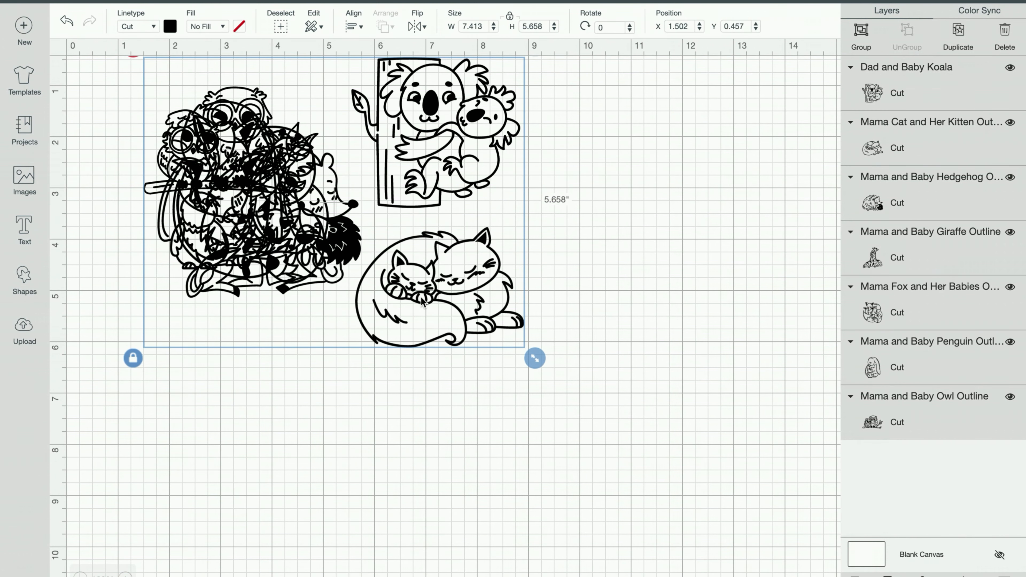
pyautogui.click(388, 424)
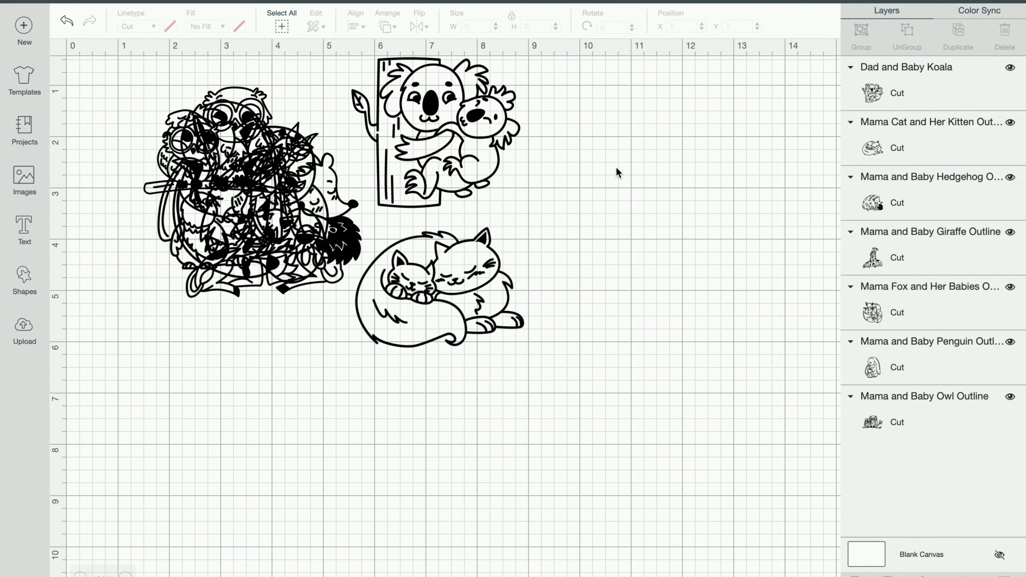
# Step: Move the cat and kitten outline to the right of the koala, at about X 10.36, Y 0.731
pyautogui.click(388, 347)
pyautogui.moveTo(419, 312); pyautogui.dragTo(662, 156)
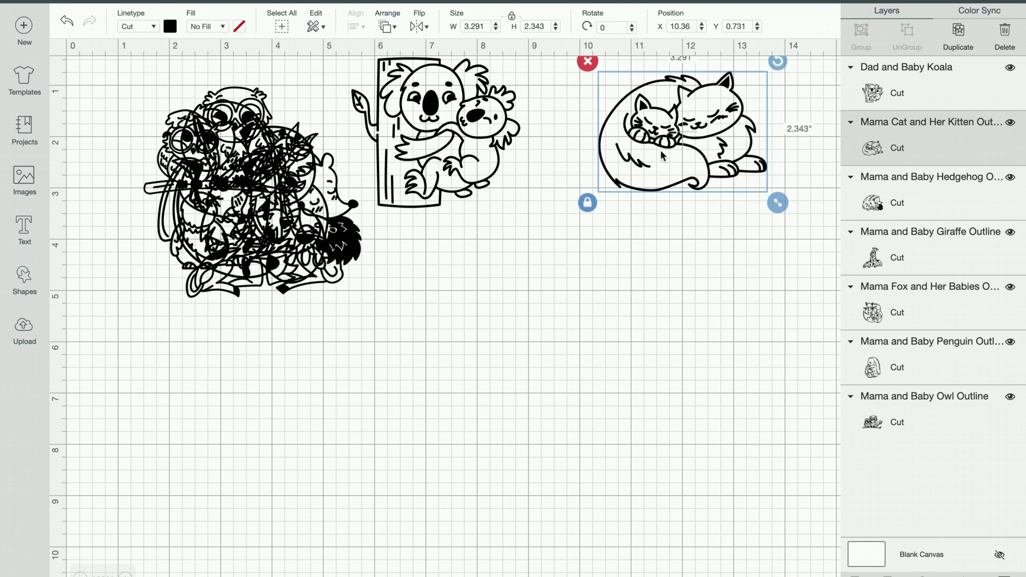
# Step: Spread the hedgehog, giraffe, fox, penguin and owl outlines apart, placing the fox at about X 8.992, Y 7.967 and the owl at X 1.502, Y 1.389
pyautogui.moveTo(319, 248); pyautogui.dragTo(537, 374)
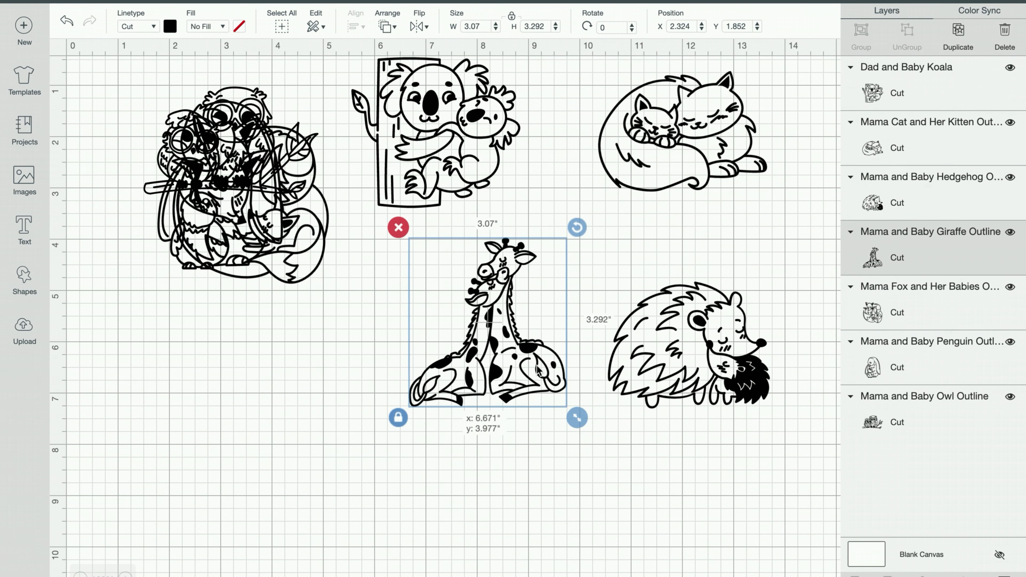
pyautogui.moveTo(308, 265); pyautogui.dragTo(382, 554)
pyautogui.moveTo(384, 544); pyautogui.dragTo(680, 574)
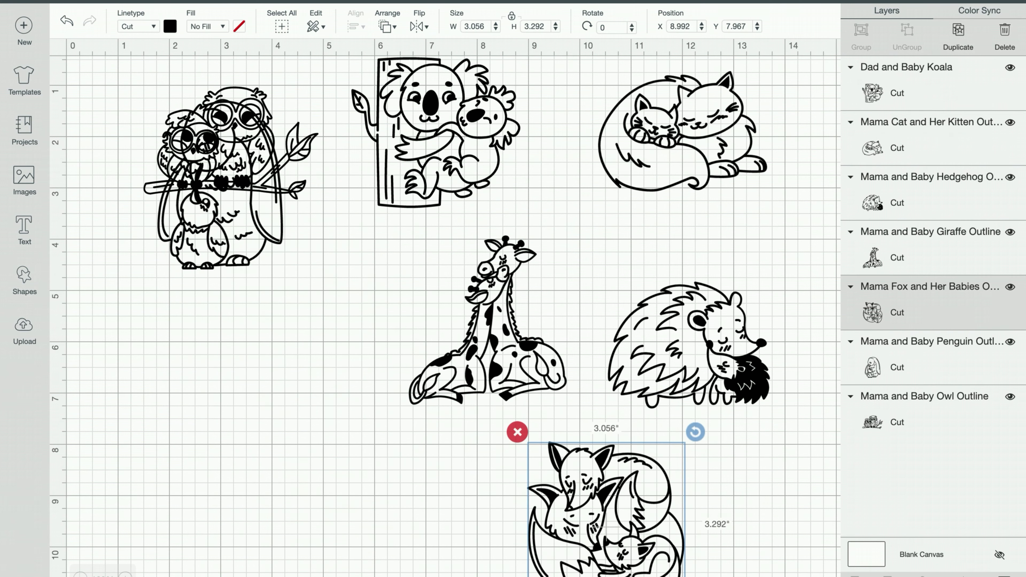
pyautogui.moveTo(234, 230); pyautogui.dragTo(256, 446)
pyautogui.moveTo(241, 144); pyautogui.dragTo(243, 156)
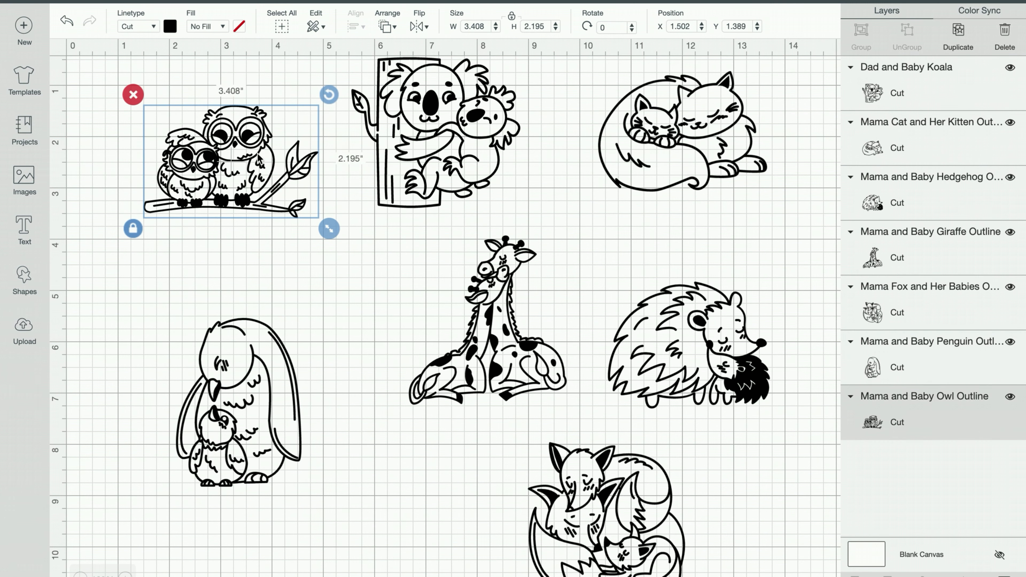
# Step: Duplicate the owl outline and place the copy below the original at about X 1.613, Y 3.764, moving the penguin down to make room
pyautogui.click(950, 43)
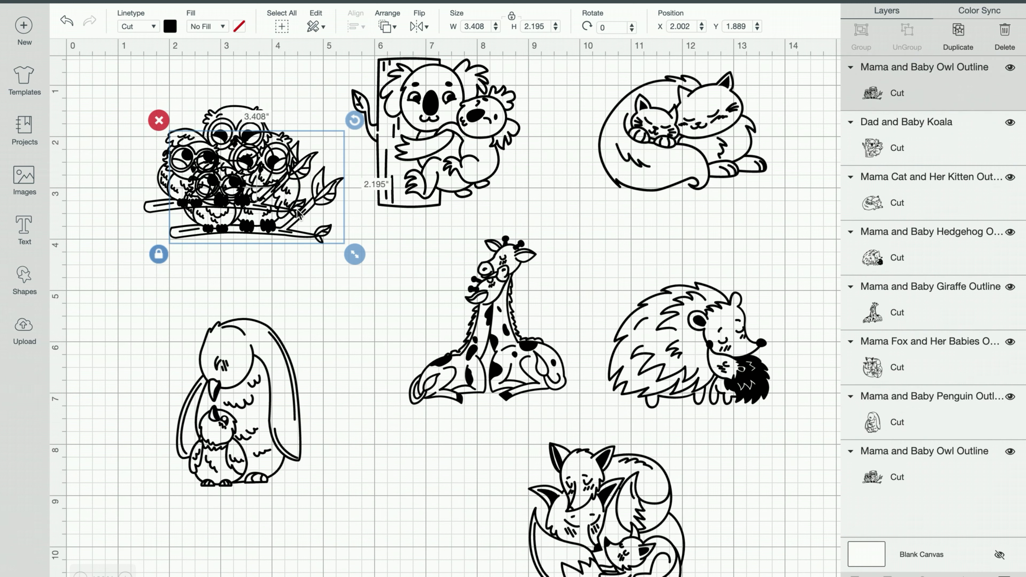
pyautogui.moveTo(210, 358); pyautogui.dragTo(221, 404)
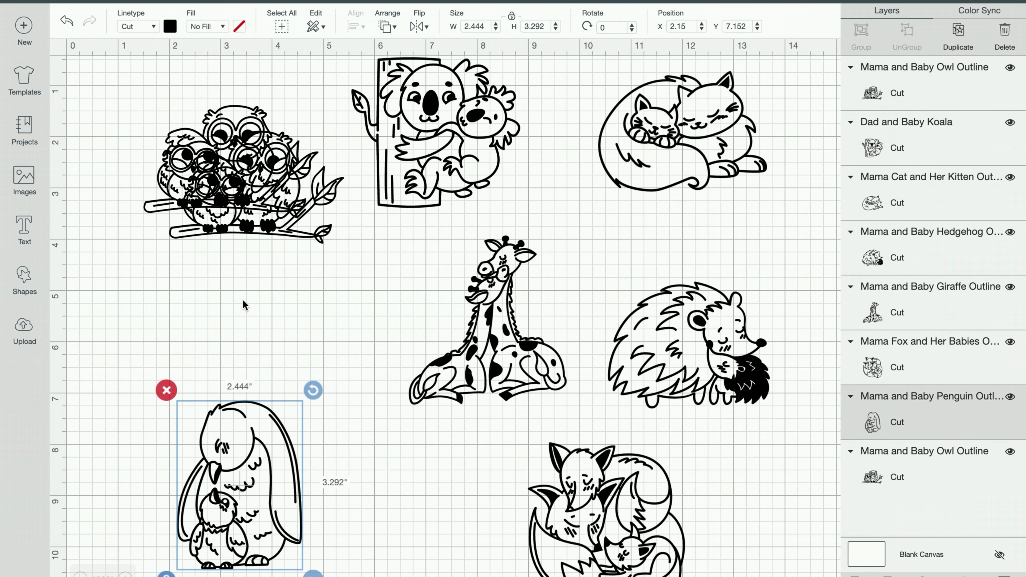
pyautogui.moveTo(263, 229); pyautogui.dragTo(244, 325)
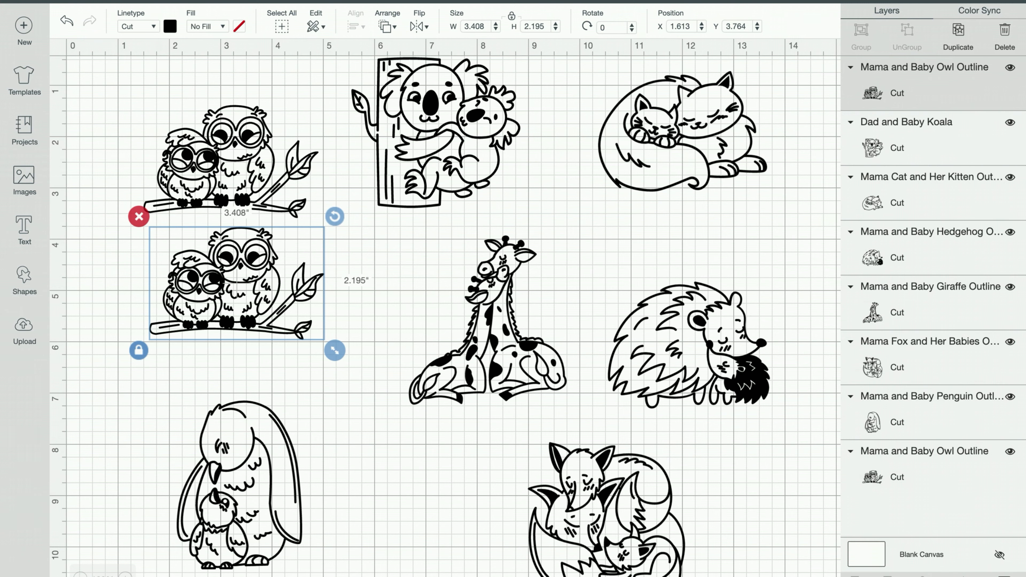
# Step: Hide all contours of the duplicated owl image to turn it into a solid silhouette
pyautogui.click(1005, 576)
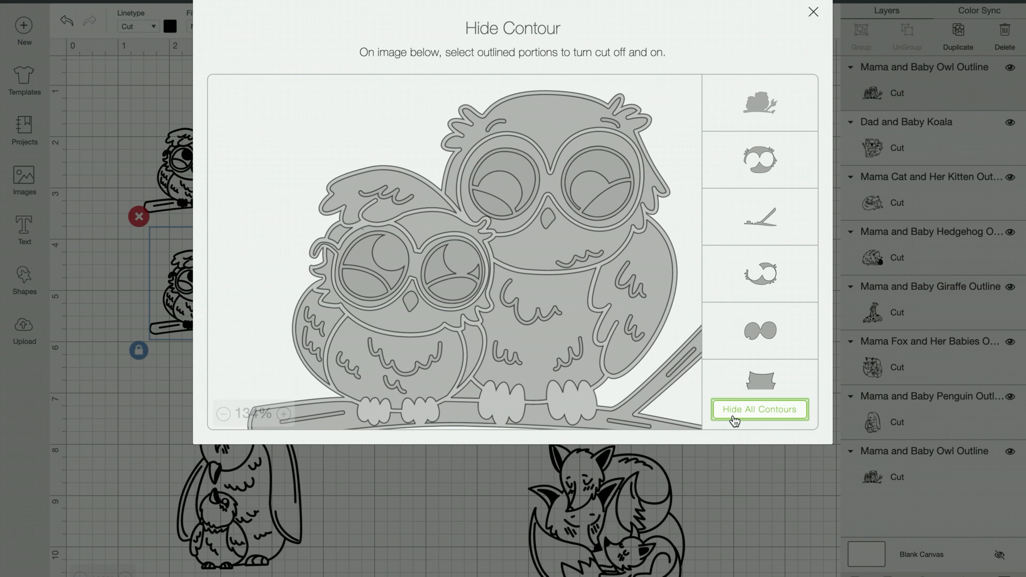
pyautogui.click(753, 415)
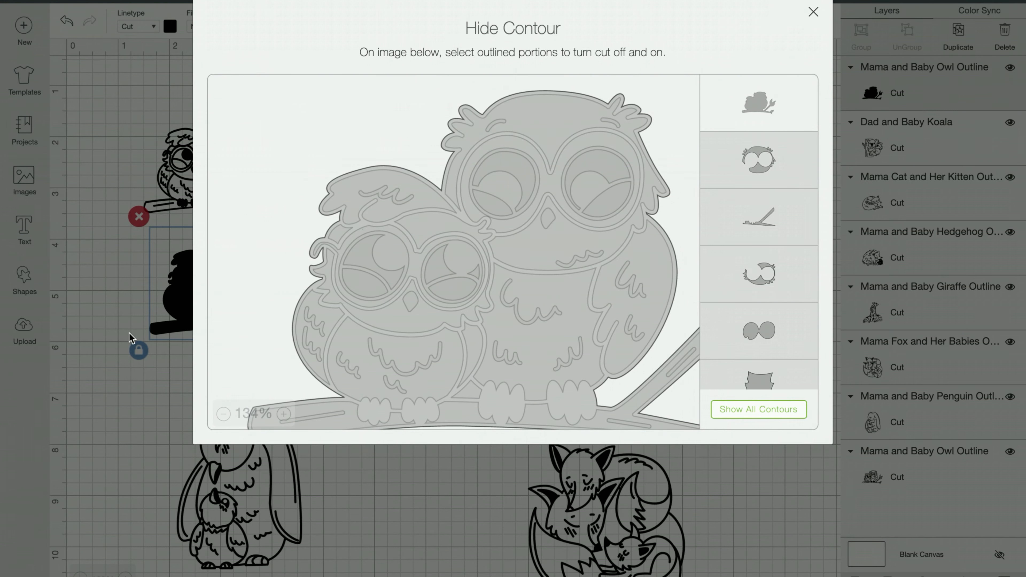
pyautogui.click(130, 338)
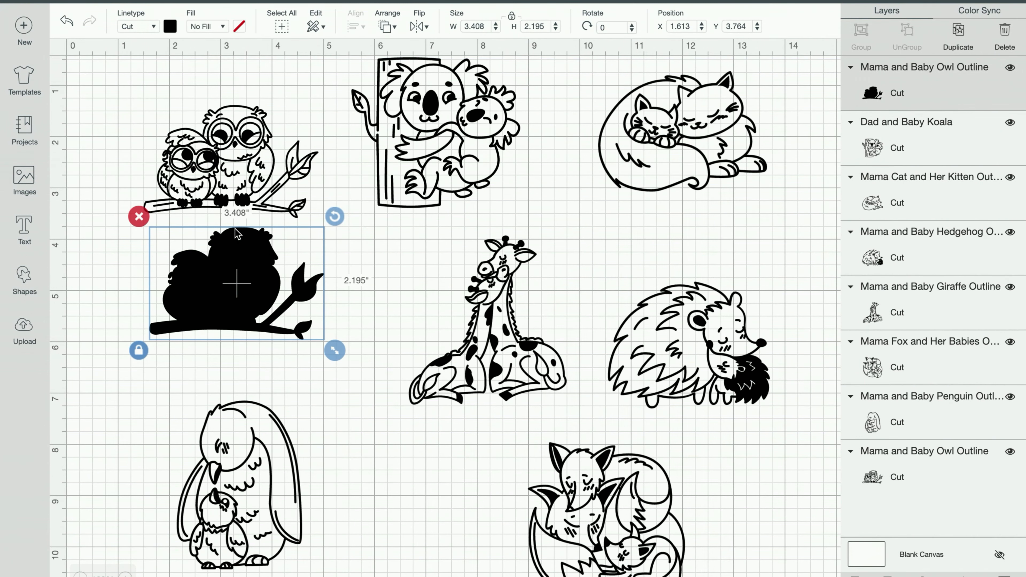
# Step: Align the owl outline and its silhouette by centering them horizontally and vertically on each other
pyautogui.moveTo(303, 94); pyautogui.dragTo(233, 302)
pyautogui.click(354, 26)
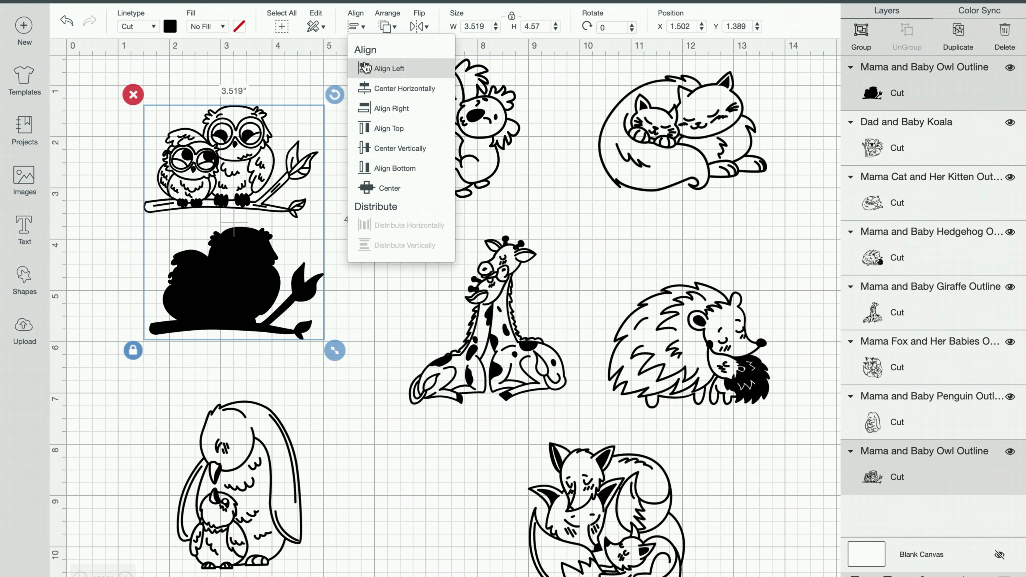
pyautogui.click(371, 89)
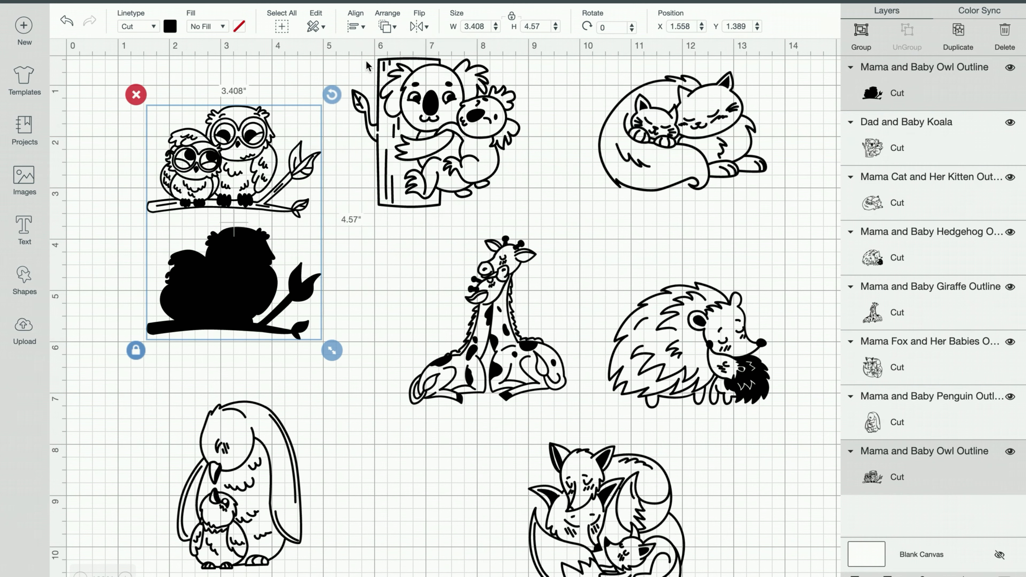
pyautogui.click(355, 26)
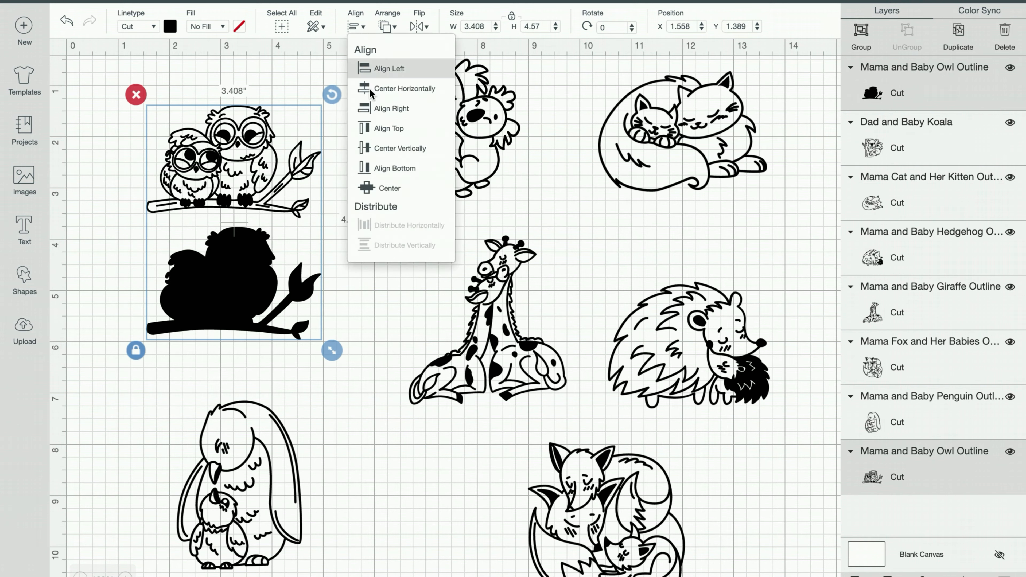
pyautogui.click(375, 148)
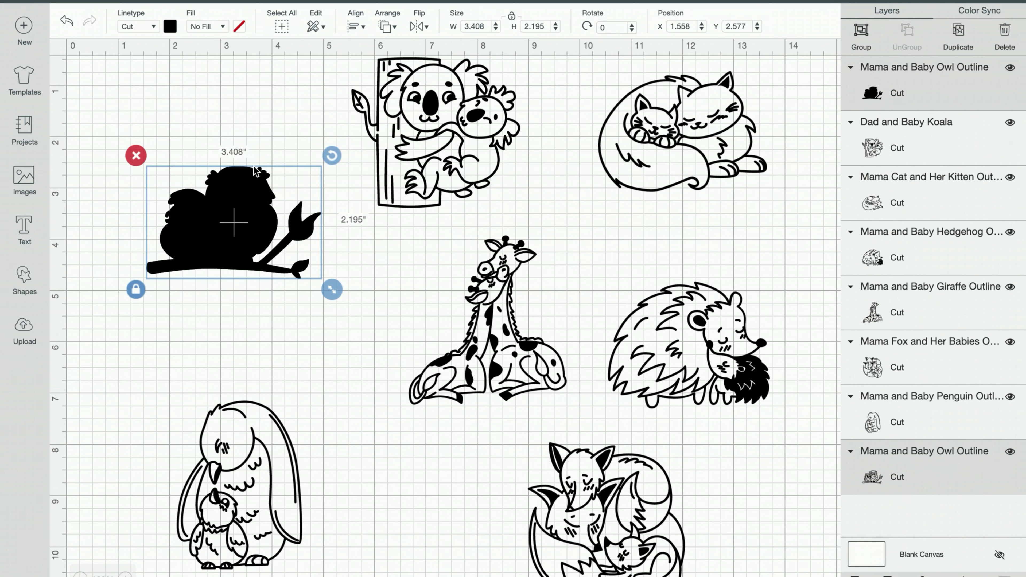
# Step: Set the detailed owl outline layer's material color to white
pyautogui.click(269, 116)
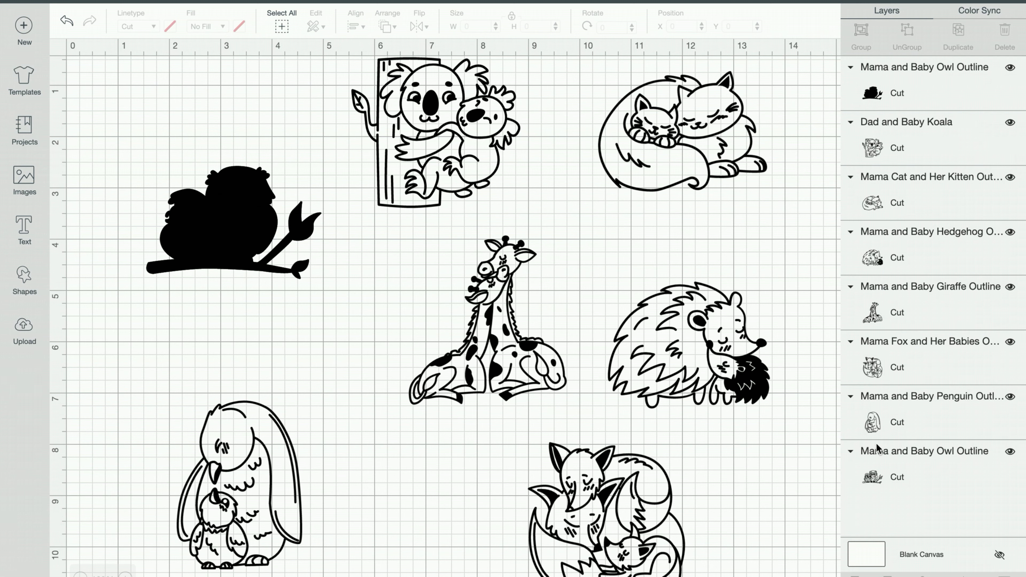
pyautogui.click(887, 475)
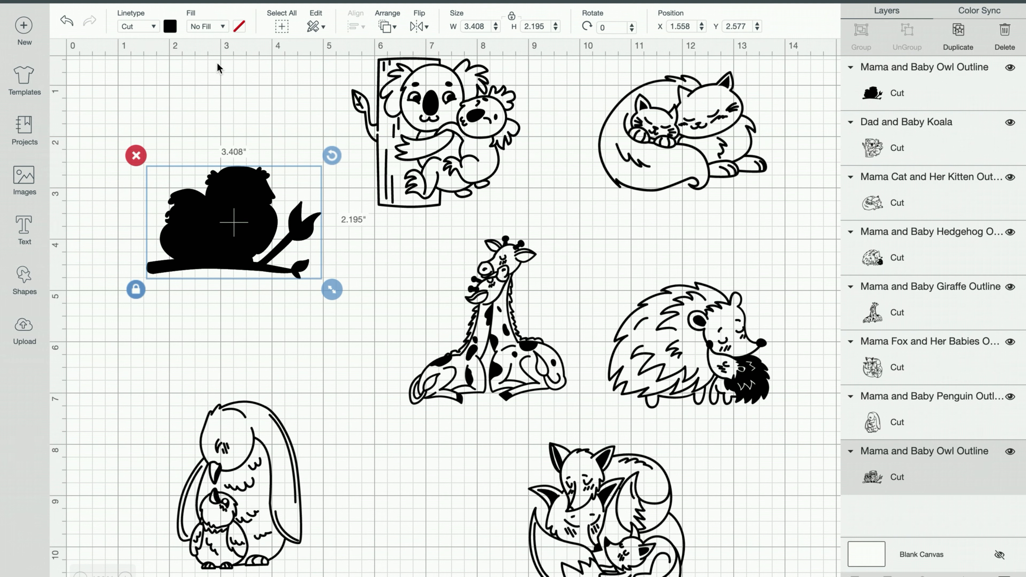
pyautogui.click(169, 28)
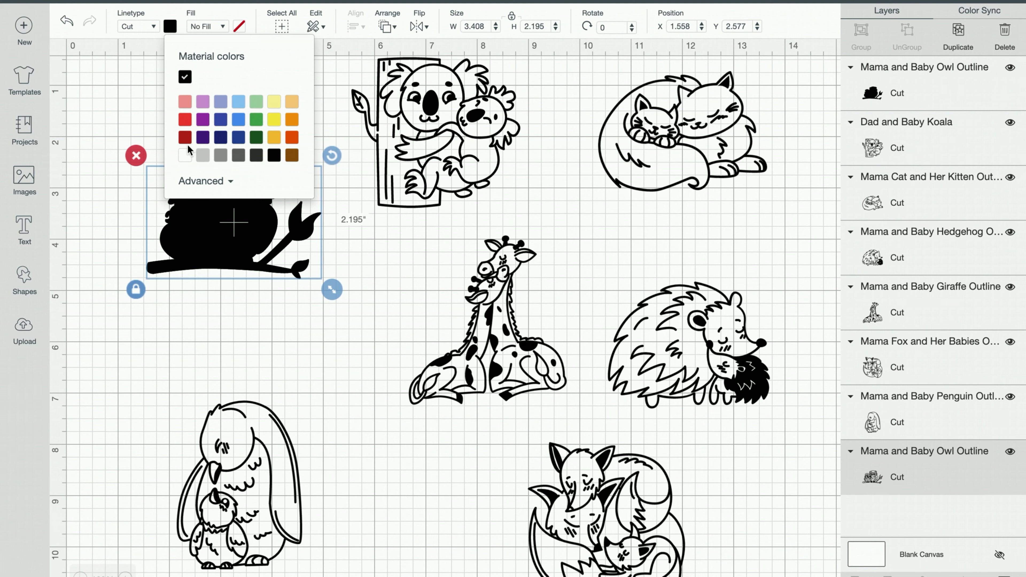
pyautogui.click(187, 157)
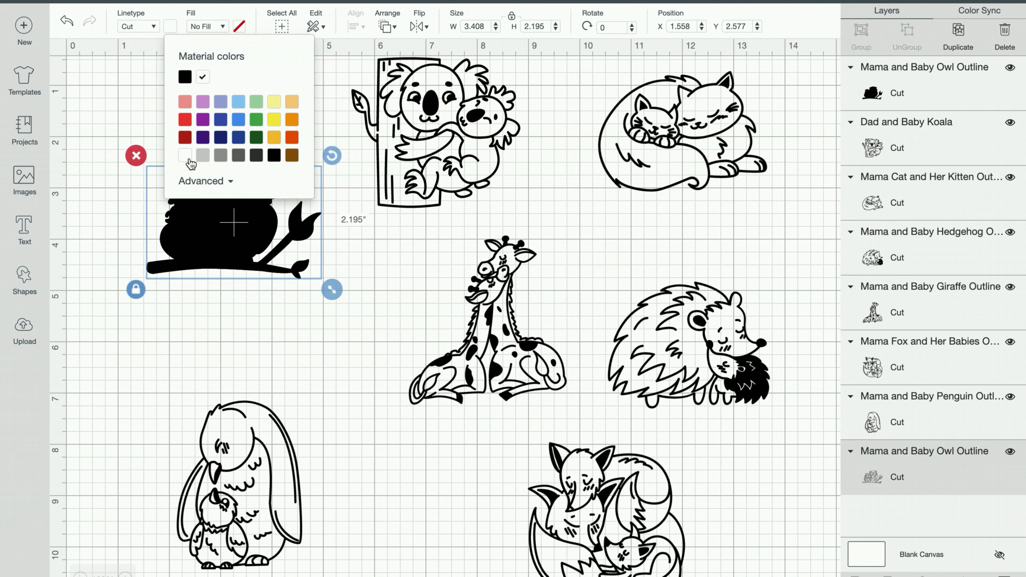
pyautogui.click(134, 133)
# Step: Set the solid owl silhouette's material color to white
pyautogui.click(229, 210)
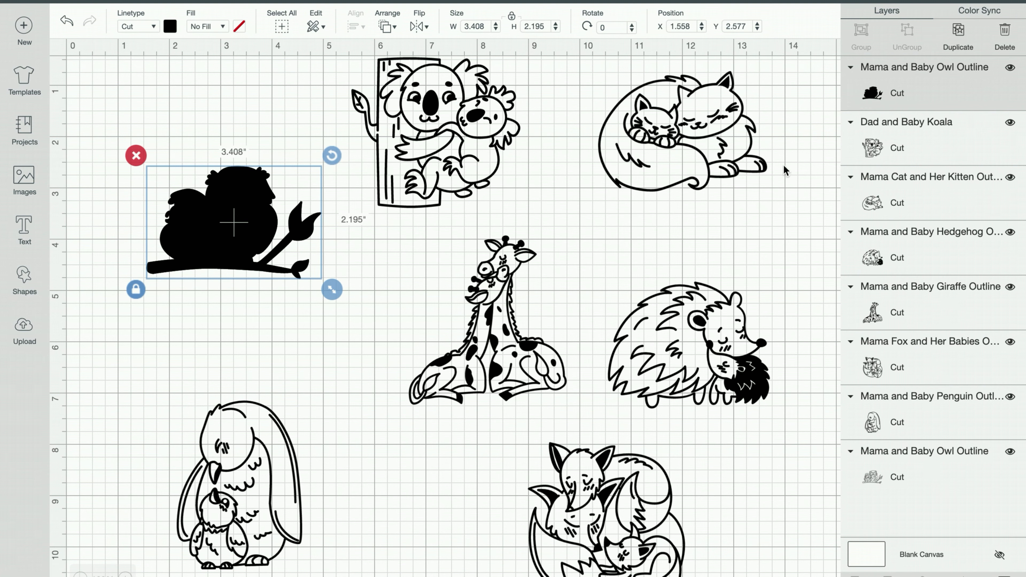
pyautogui.click(171, 27)
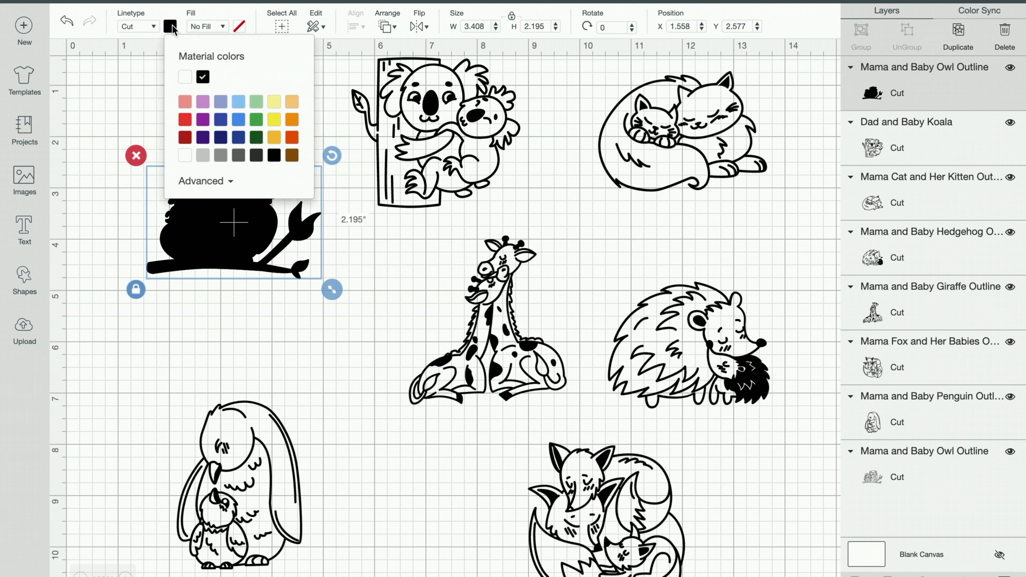
pyautogui.click(185, 77)
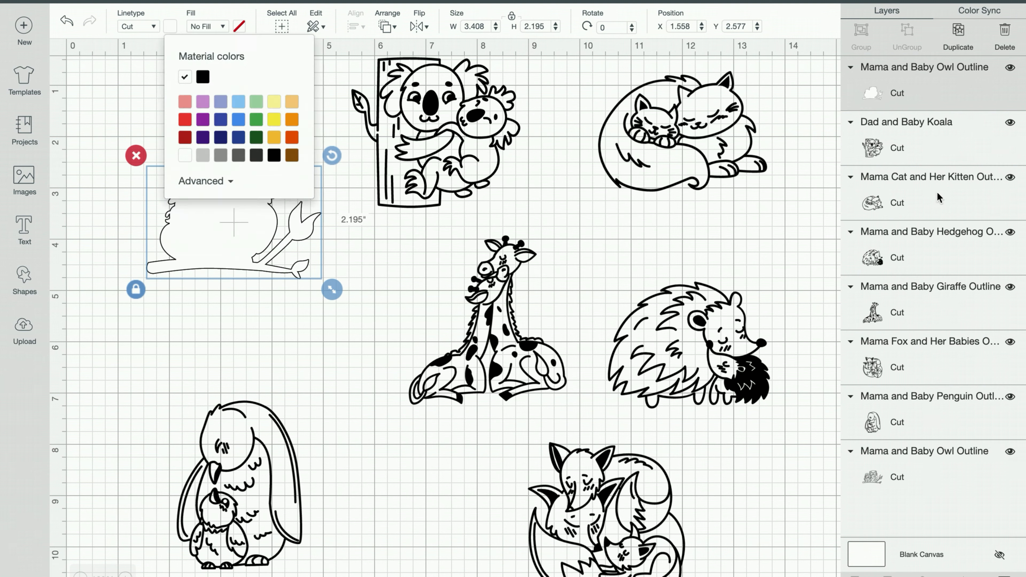
# Step: Set the detailed owl outline layer's material color back to black and deselect it
pyautogui.click(902, 473)
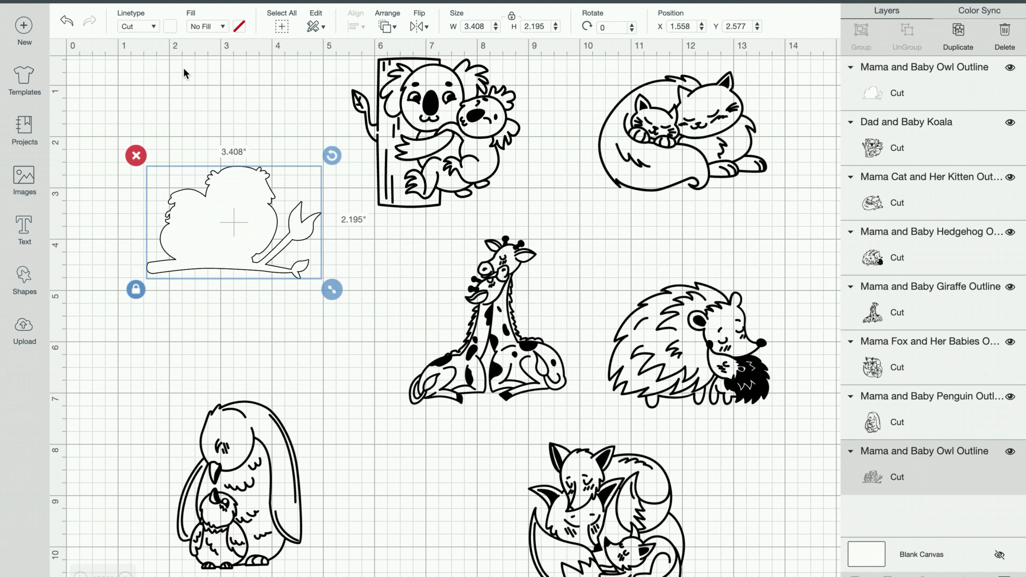
pyautogui.click(157, 28)
pyautogui.click(171, 28)
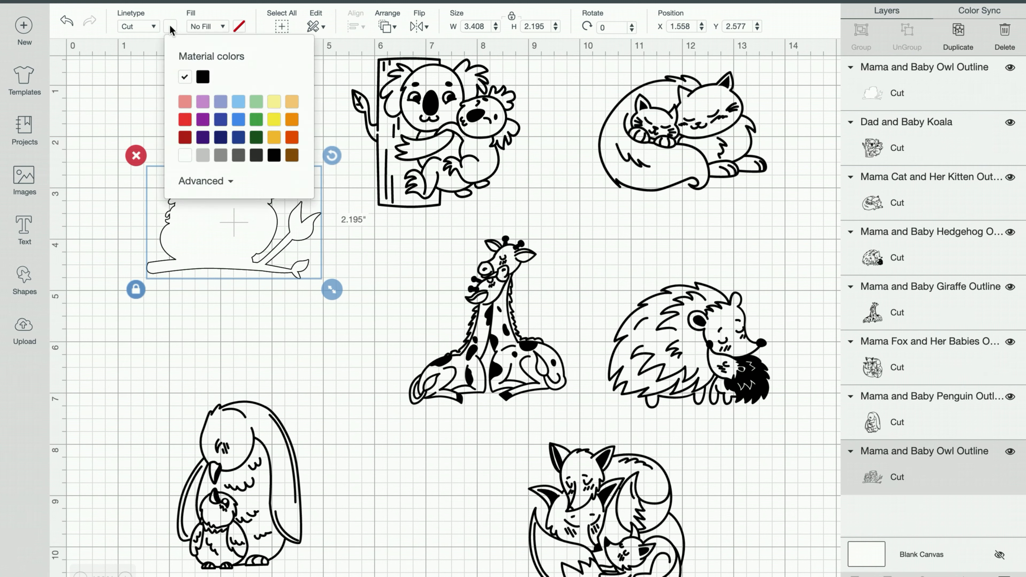
pyautogui.click(204, 78)
pyautogui.click(155, 85)
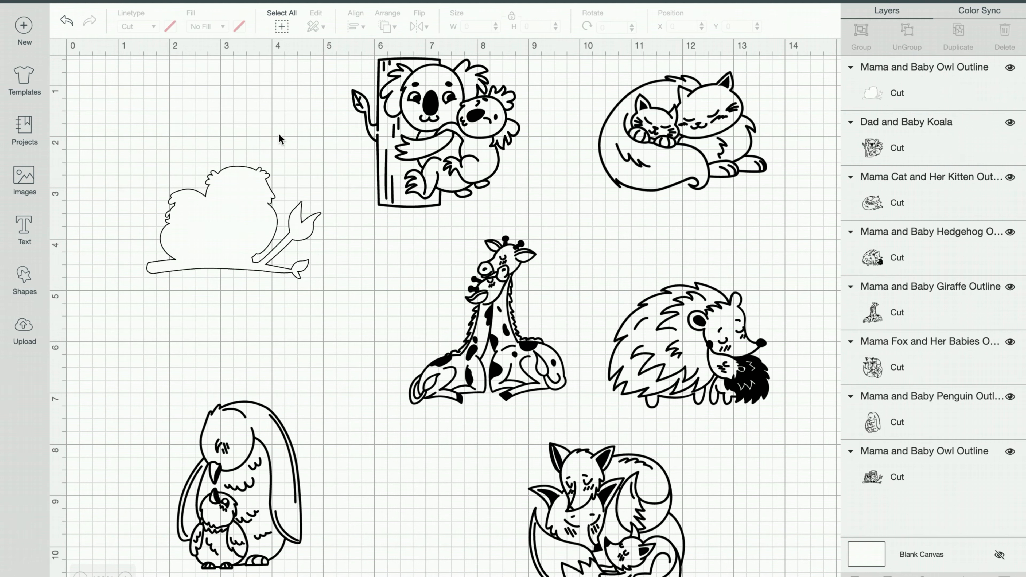
# Step: Send the white owl silhouette to the back, behind the black outline, and deselect it
pyautogui.moveTo(281, 138)
pyautogui.mouseDown()
pyautogui.moveTo(122, 254)
pyautogui.moveTo(281, 126)
pyautogui.mouseUp()
pyautogui.click(241, 197)
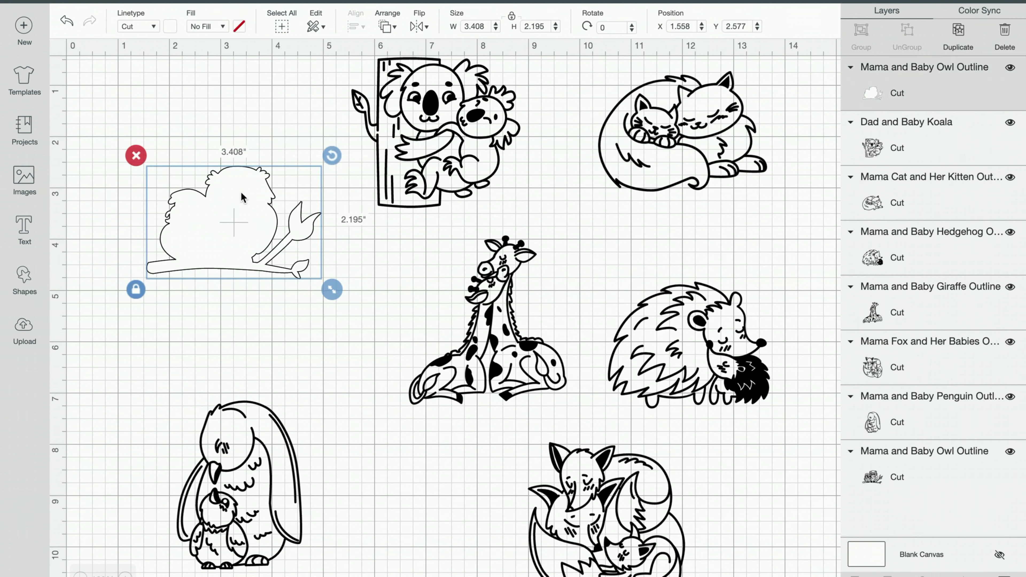
pyautogui.click(387, 32)
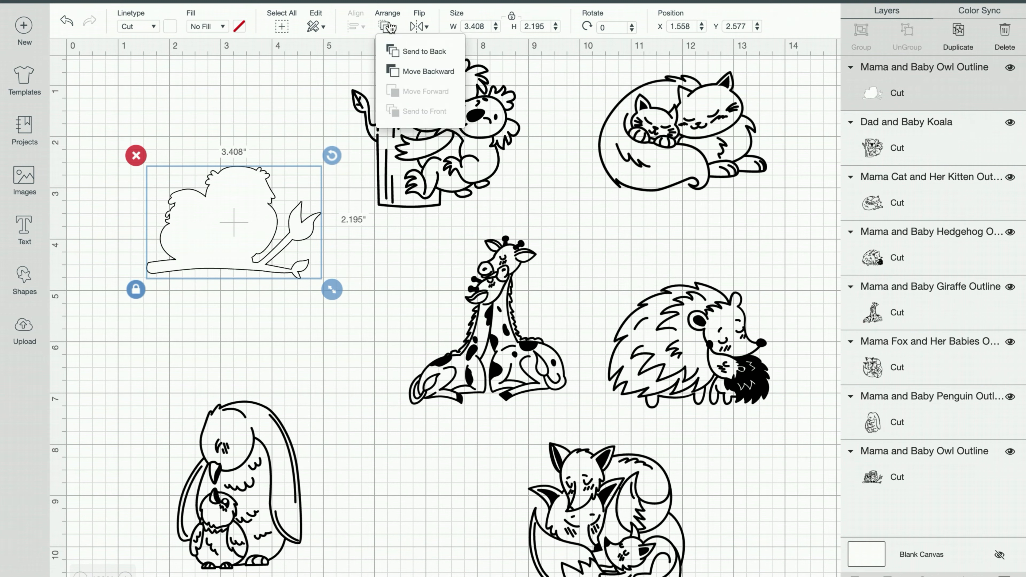
pyautogui.click(401, 51)
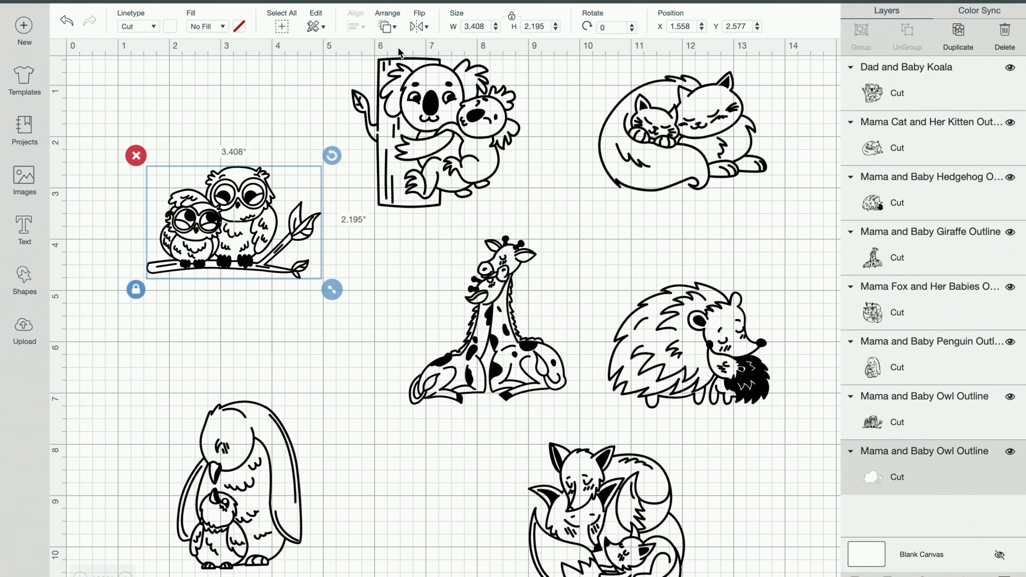
pyautogui.click(242, 83)
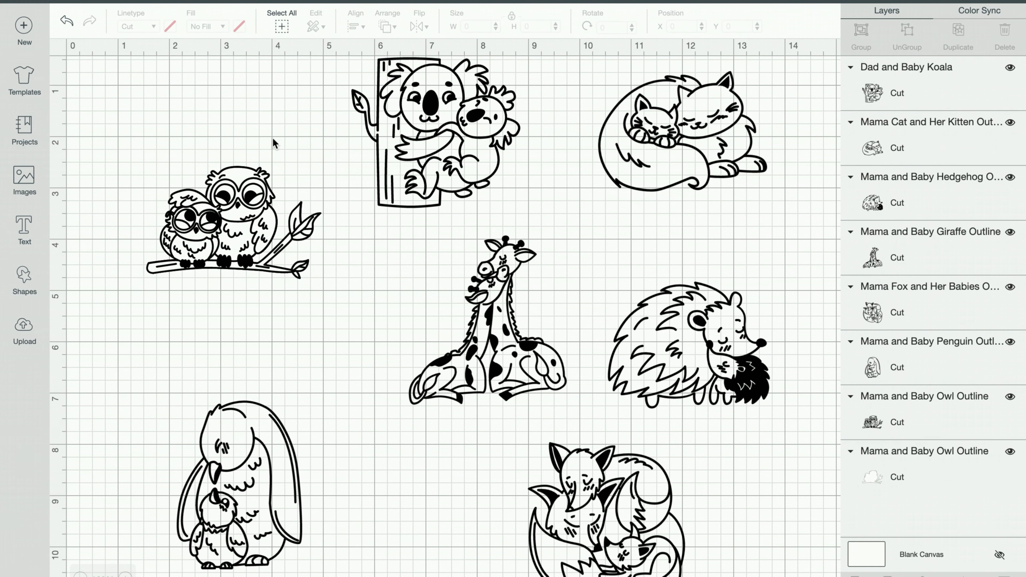
# Step: Try attaching the owl outline and its white silhouette, and undo the attachment
pyautogui.moveTo(277, 137); pyautogui.dragTo(226, 237)
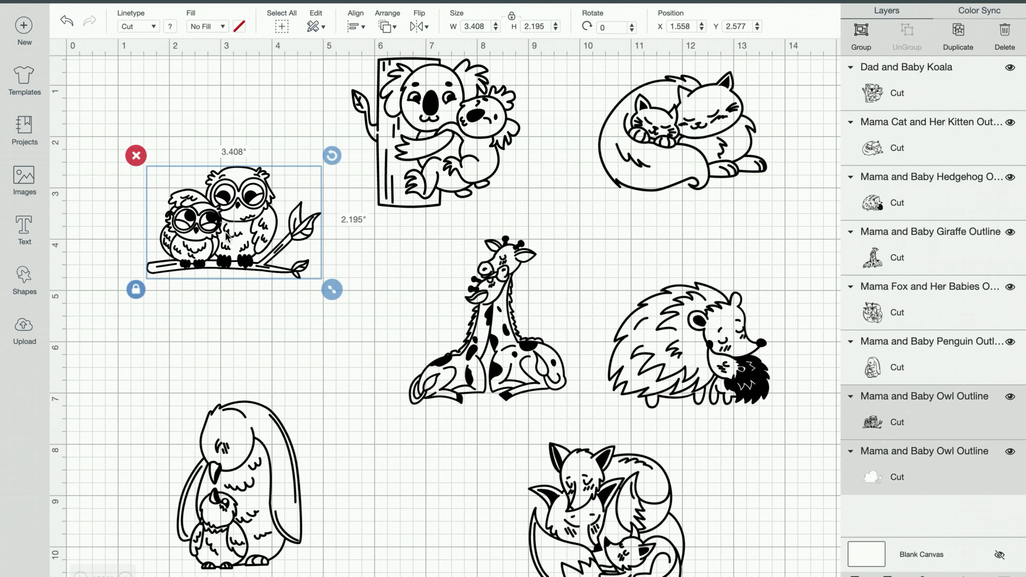
pyautogui.click(923, 576)
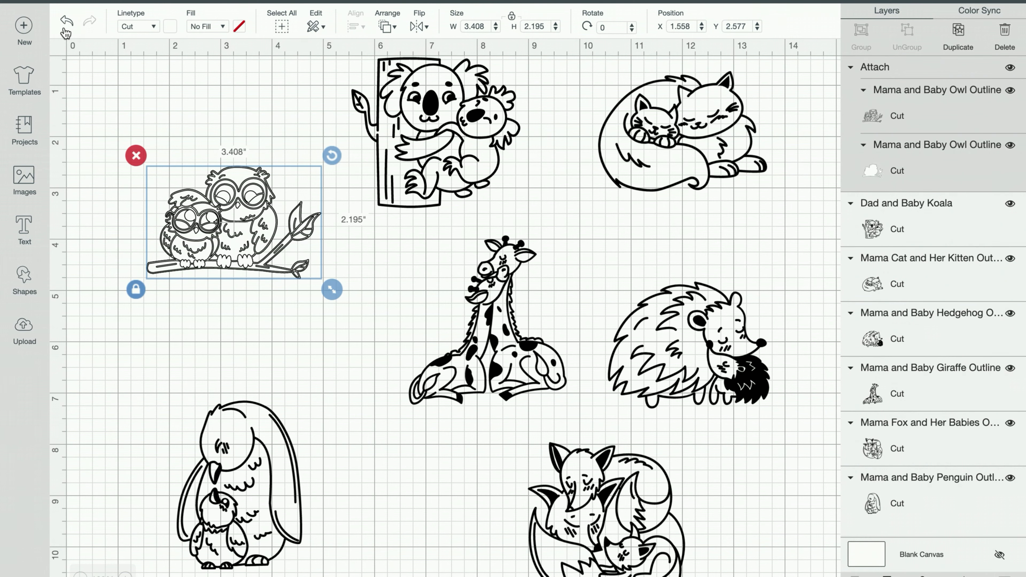
pyautogui.click(66, 20)
# Step: Flatten the owl outline and its white silhouette into one printable image and move it up to about X 1.613, Y 1.327
pyautogui.moveTo(262, 149); pyautogui.dragTo(222, 322)
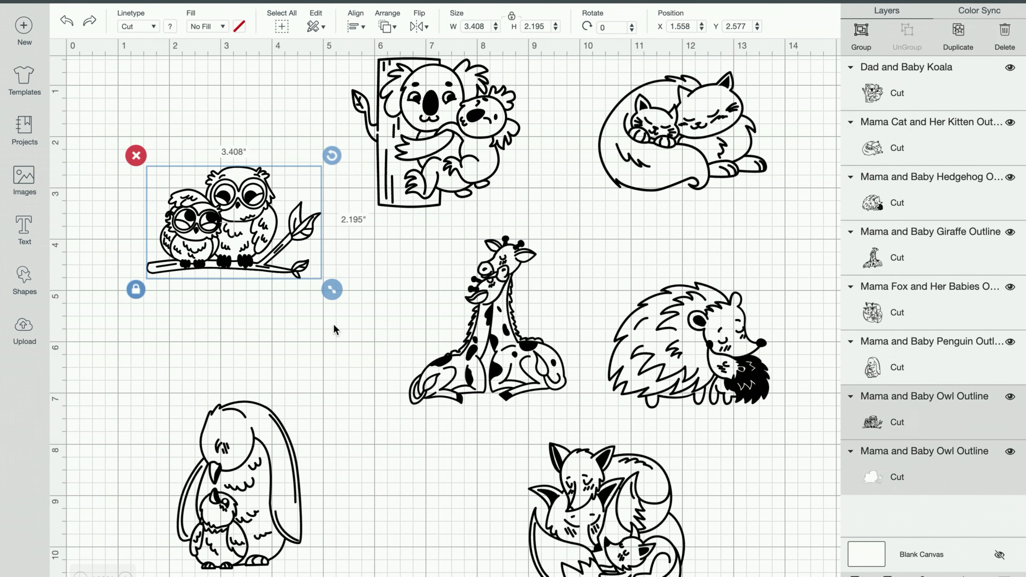
pyautogui.click(964, 576)
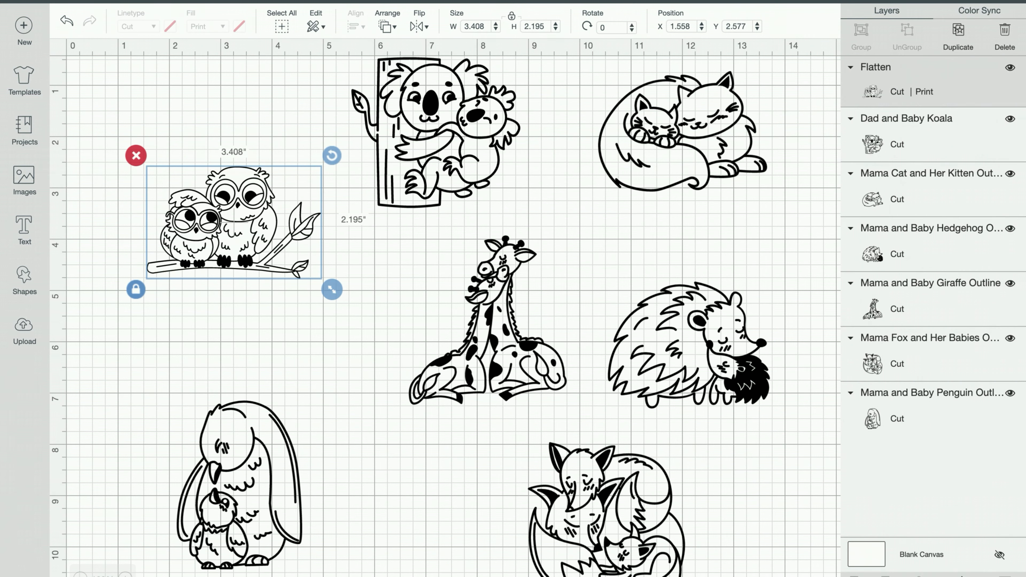
pyautogui.moveTo(228, 247); pyautogui.dragTo(230, 182)
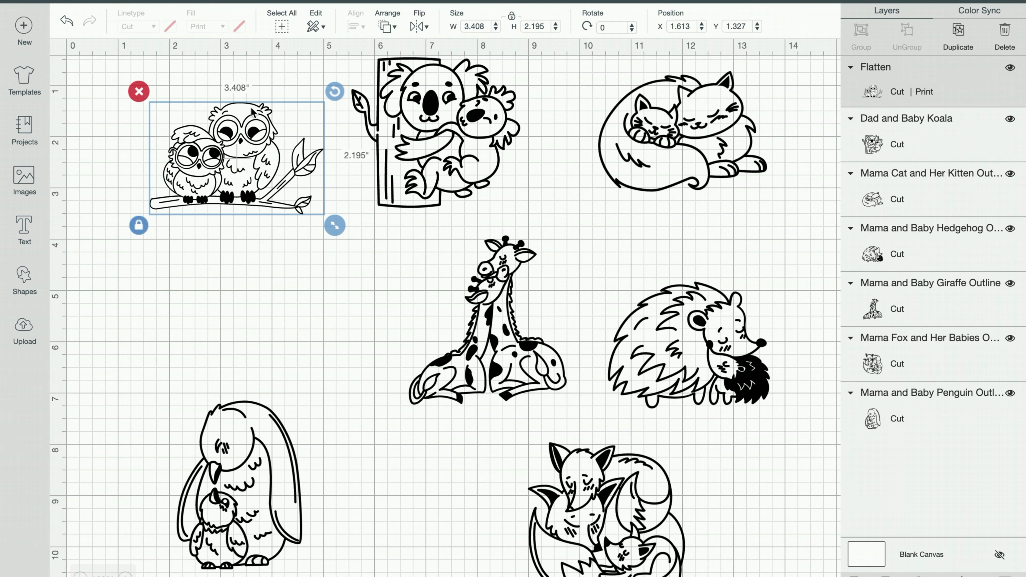
pyautogui.click(278, 187)
# Step: Move the penguin outline up to about X 2.344, Y 4.86 and duplicate it
pyautogui.scroll(1, 236, 212)
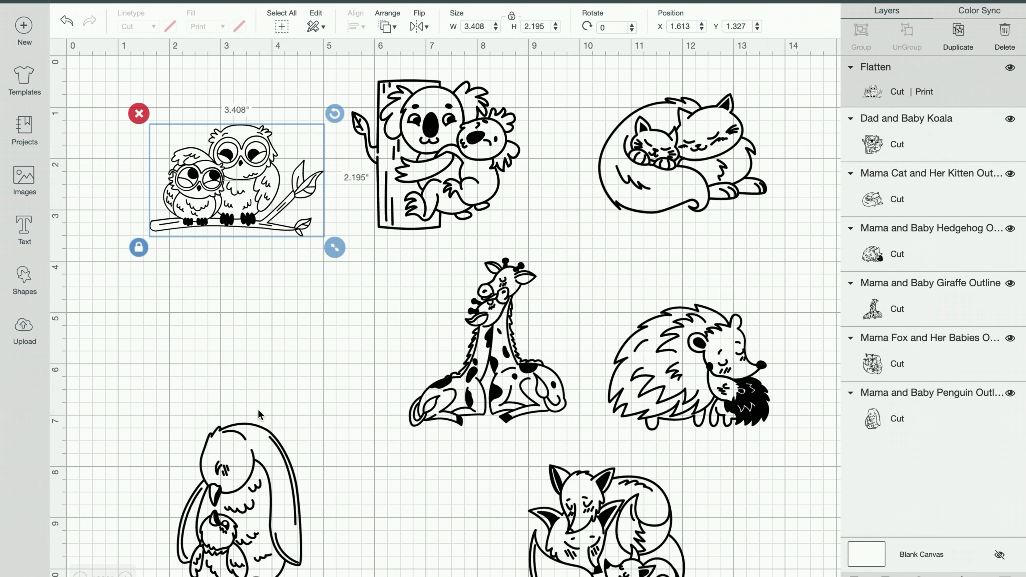
pyautogui.moveTo(244, 458); pyautogui.dragTo(254, 339)
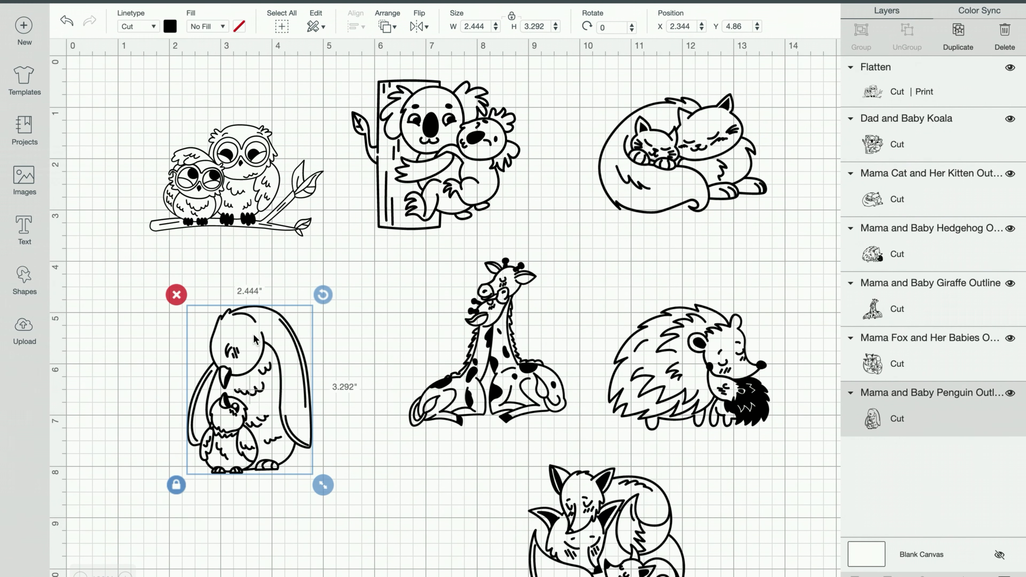
pyautogui.click(958, 34)
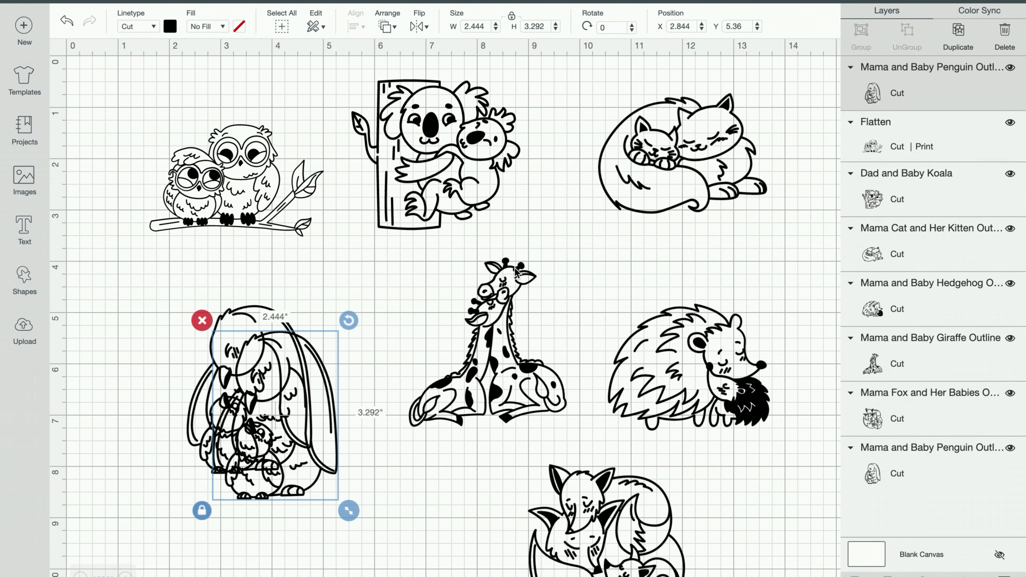
# Step: Move the duplicated penguin outline clear of the original to about X 3.969, Y 7.735 and hide all its contours
pyautogui.moveTo(297, 370); pyautogui.dragTo(336, 463)
pyautogui.scroll(-2, 322, 434)
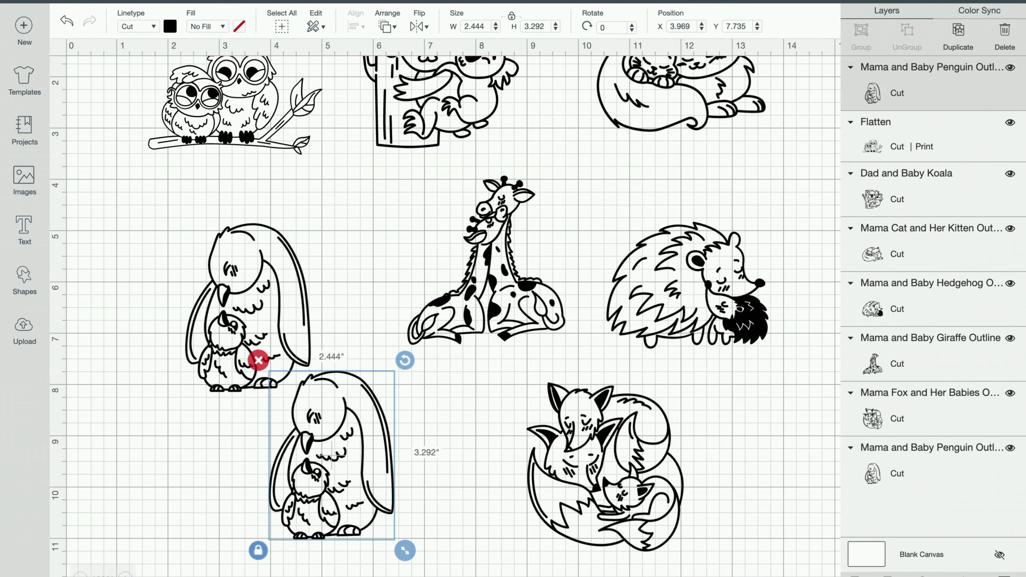
pyautogui.click(1004, 576)
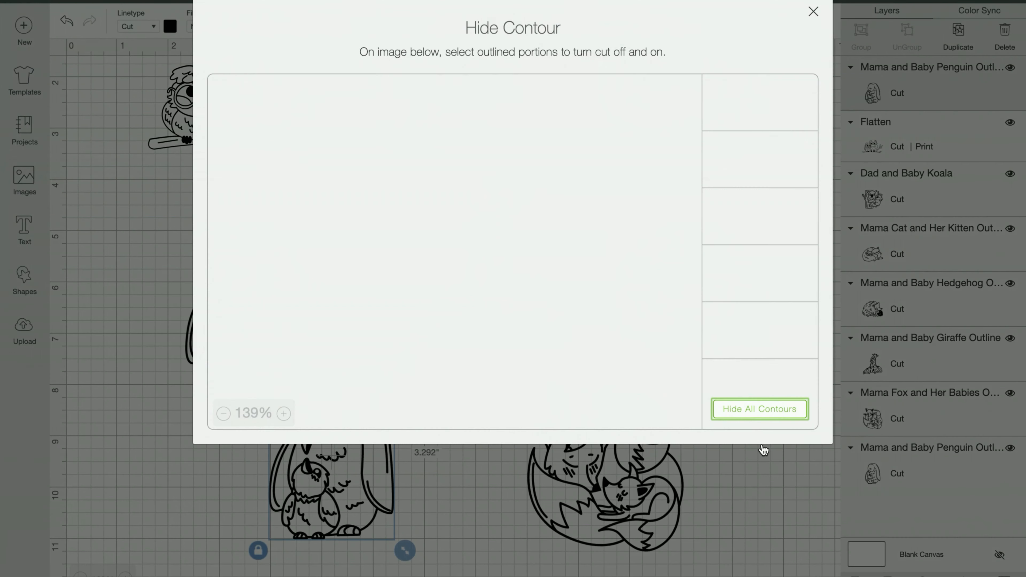
pyautogui.click(761, 413)
pyautogui.click(339, 465)
# Step: Move the black penguin silhouette to about X 2.372, Y 6.36 and place the penguin outline over it at about X 2.4, Y 6.457
pyautogui.moveTo(346, 480); pyautogui.dragTo(260, 404)
pyautogui.click(266, 235)
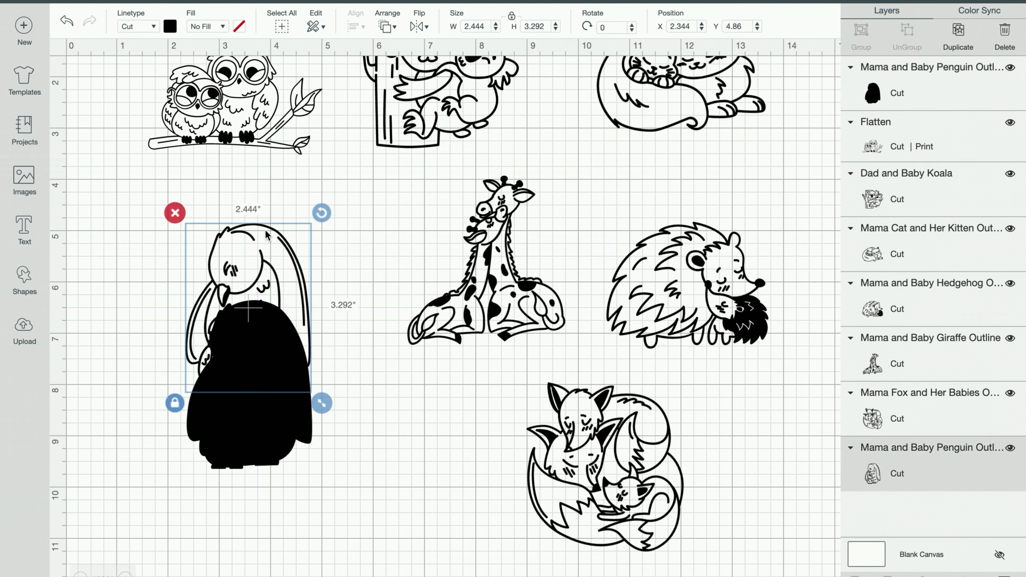
pyautogui.moveTo(270, 285); pyautogui.dragTo(275, 368)
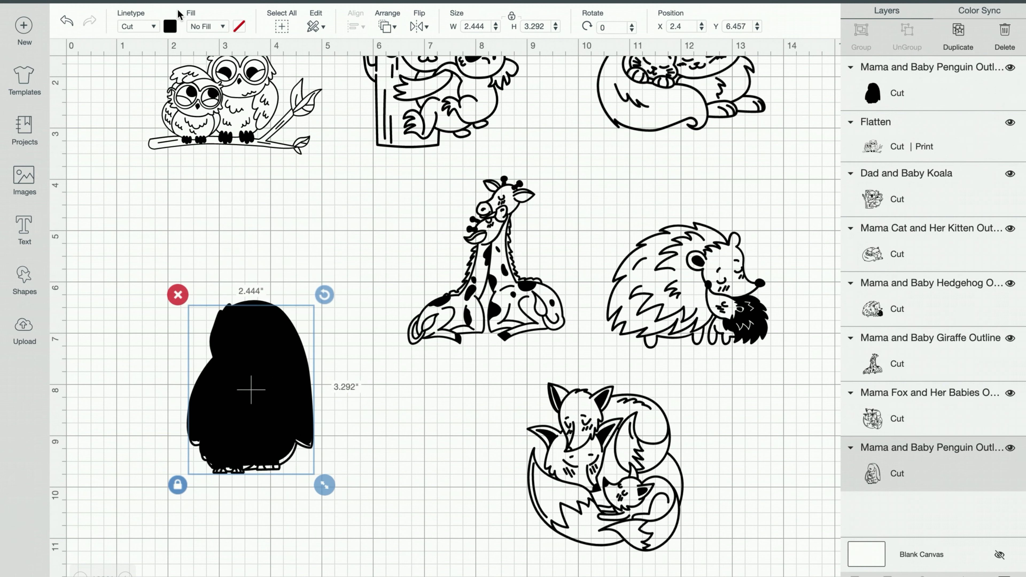
# Step: Recolor the penguin silhouette white and nudge it down to about Y 6.388
pyautogui.click(170, 26)
pyautogui.click(202, 304)
pyautogui.click(250, 347)
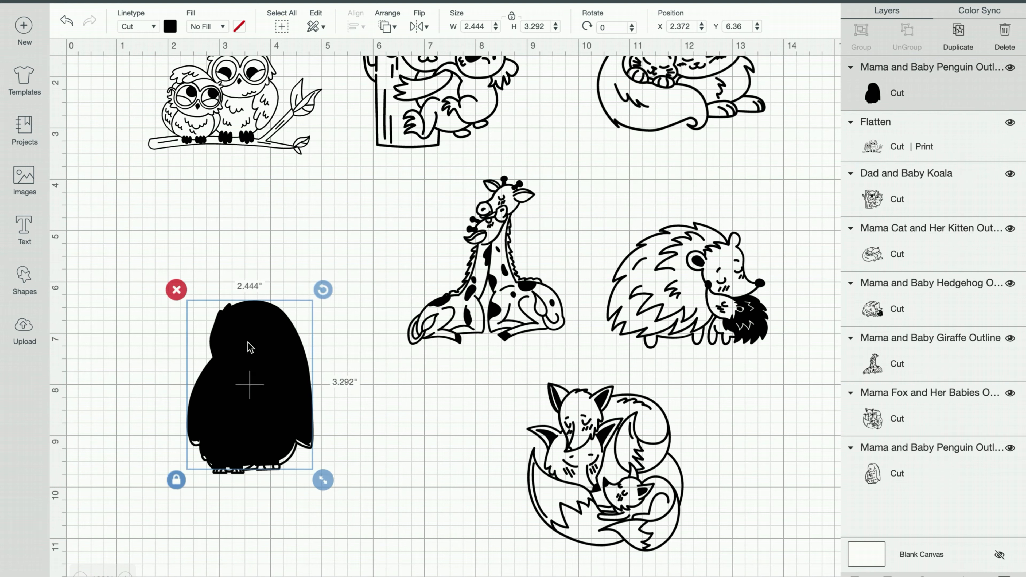
pyautogui.click(170, 27)
pyautogui.click(202, 77)
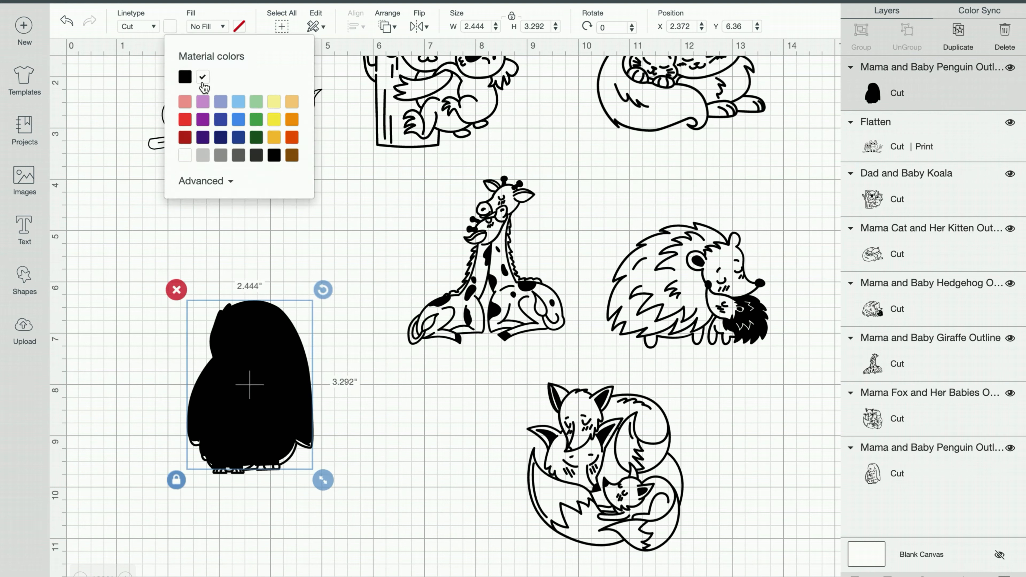
pyautogui.moveTo(271, 387); pyautogui.dragTo(271, 389)
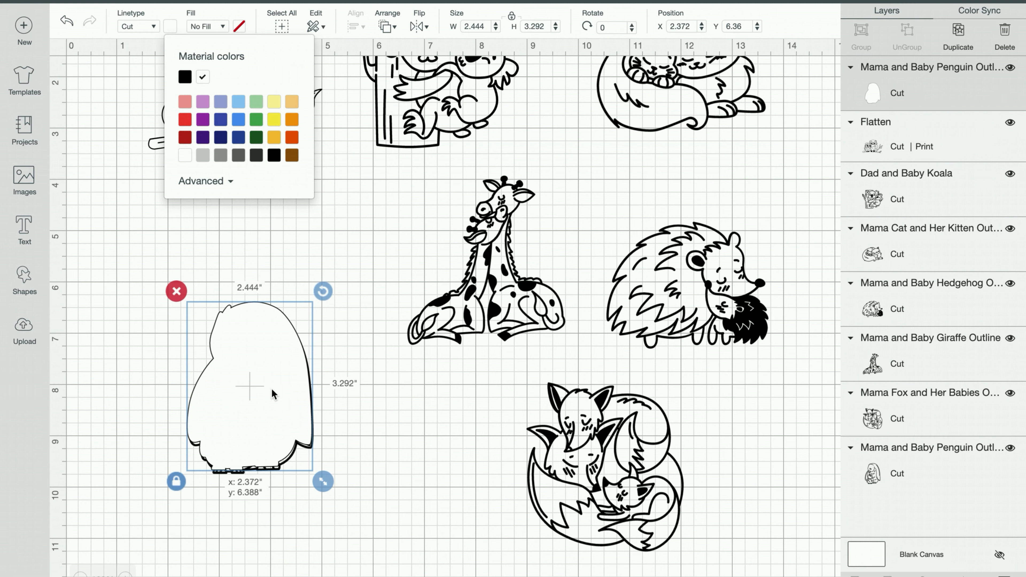
# Step: Select the penguin outline together with its white silhouette and center them on each other horizontally and vertically
pyautogui.moveTo(306, 242); pyautogui.dragTo(264, 412)
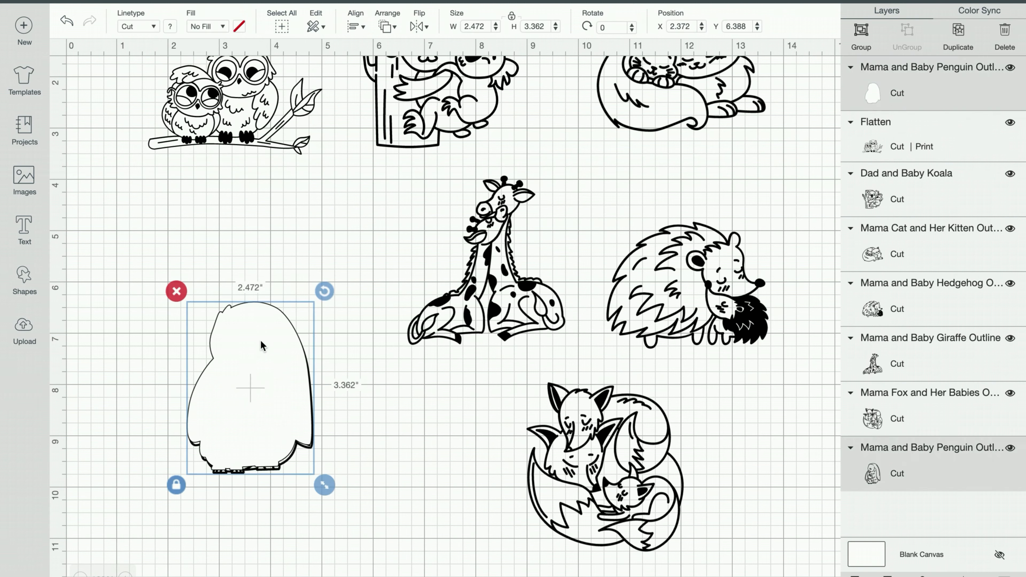
pyautogui.click(354, 28)
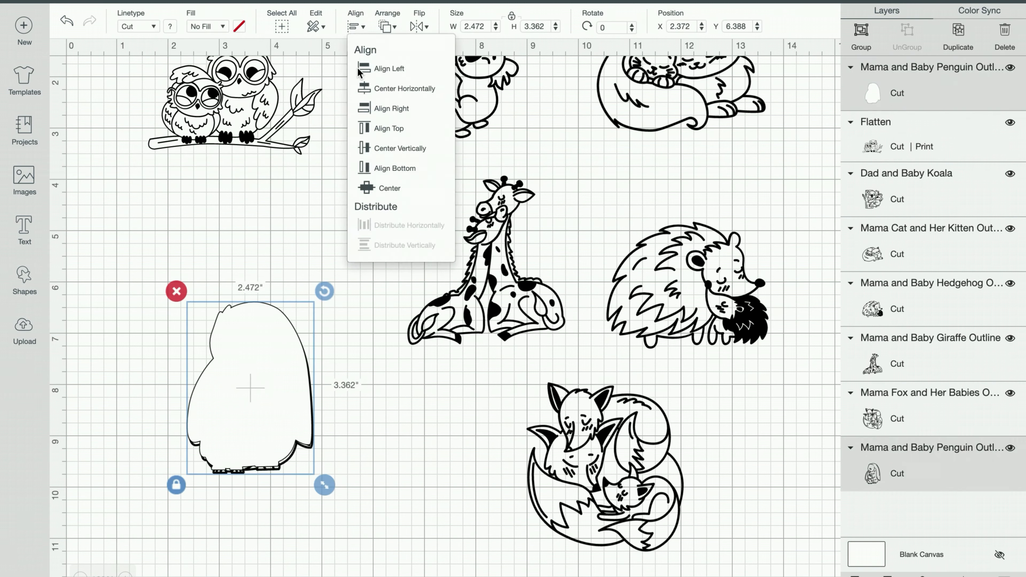
pyautogui.click(371, 91)
pyautogui.click(354, 26)
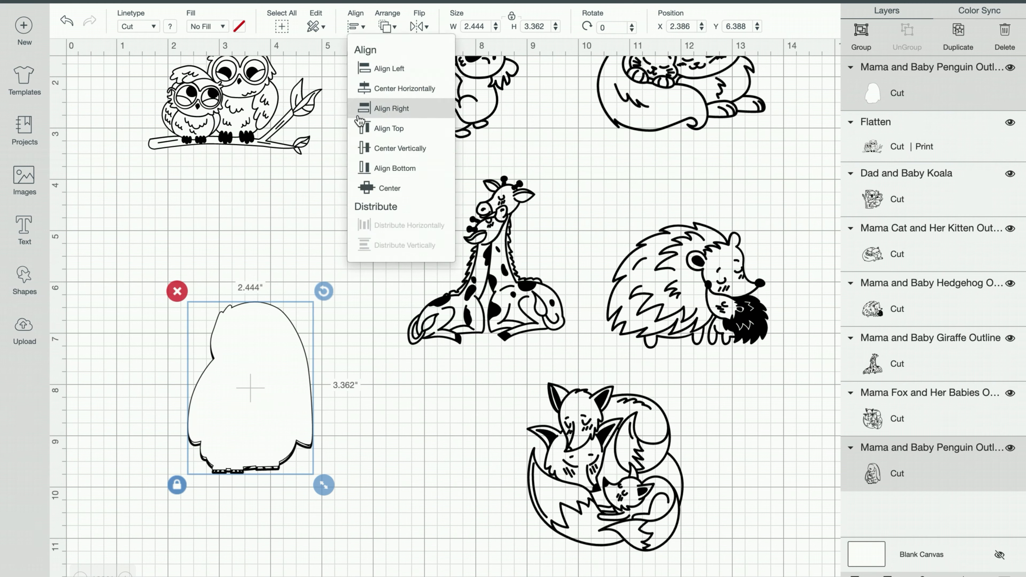
pyautogui.click(371, 149)
# Step: Send only the white penguin silhouette to the back, behind its outline, and deselect it
pyautogui.click(311, 226)
pyautogui.click(246, 370)
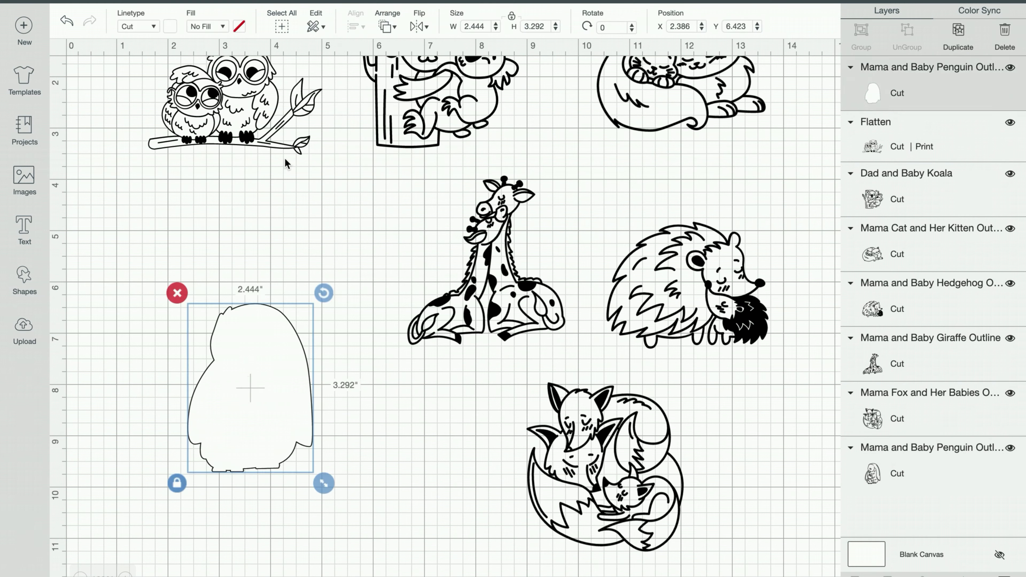
pyautogui.click(386, 26)
pyautogui.click(395, 51)
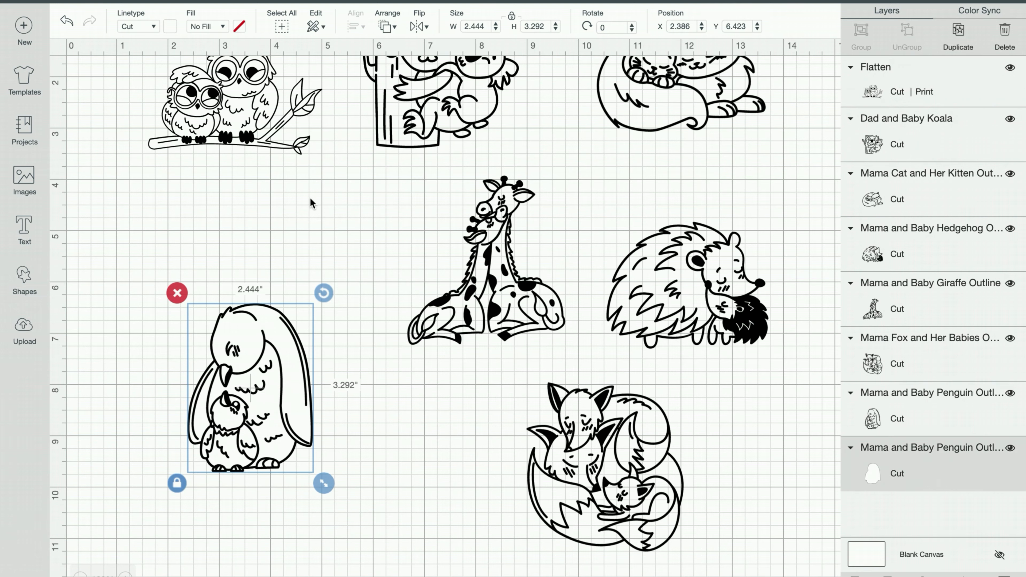
pyautogui.click(311, 206)
# Step: Flatten the penguin outline and its white silhouette into one printable image and move it to about X 1.164, Y 4.728
pyautogui.moveTo(293, 310); pyautogui.dragTo(194, 400)
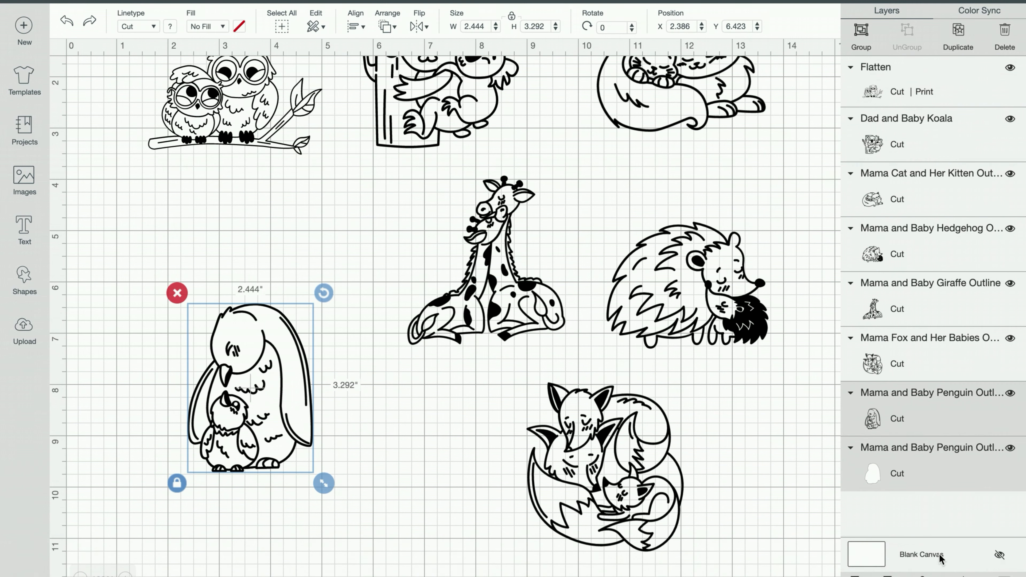
pyautogui.click(964, 575)
pyautogui.moveTo(223, 367); pyautogui.dragTo(140, 250)
pyautogui.scroll(3, 362, 275)
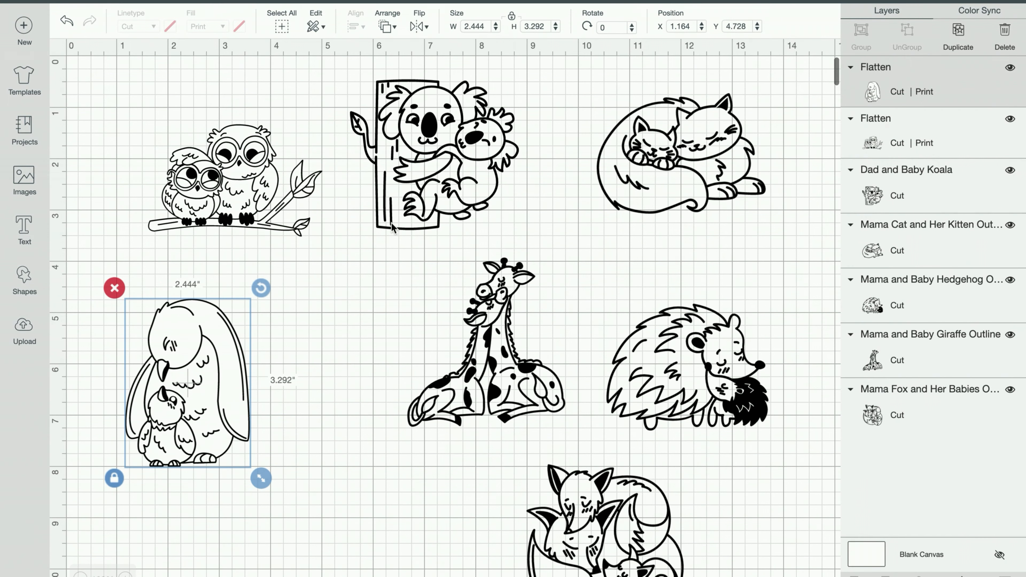
# Step: Duplicate the koala outline and move the copy to about X 7.375, Y 0.596
pyautogui.click(473, 156)
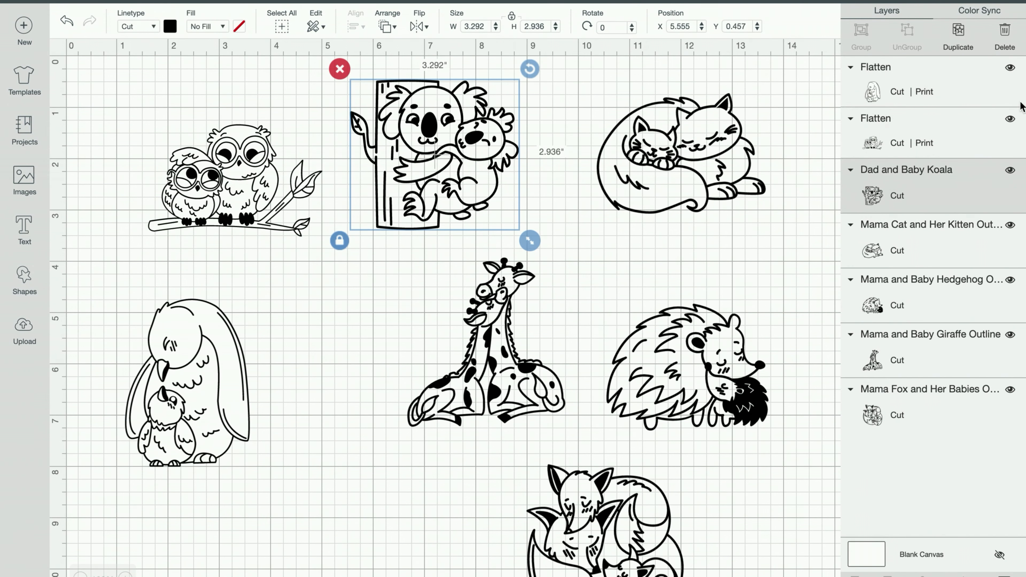
pyautogui.click(959, 31)
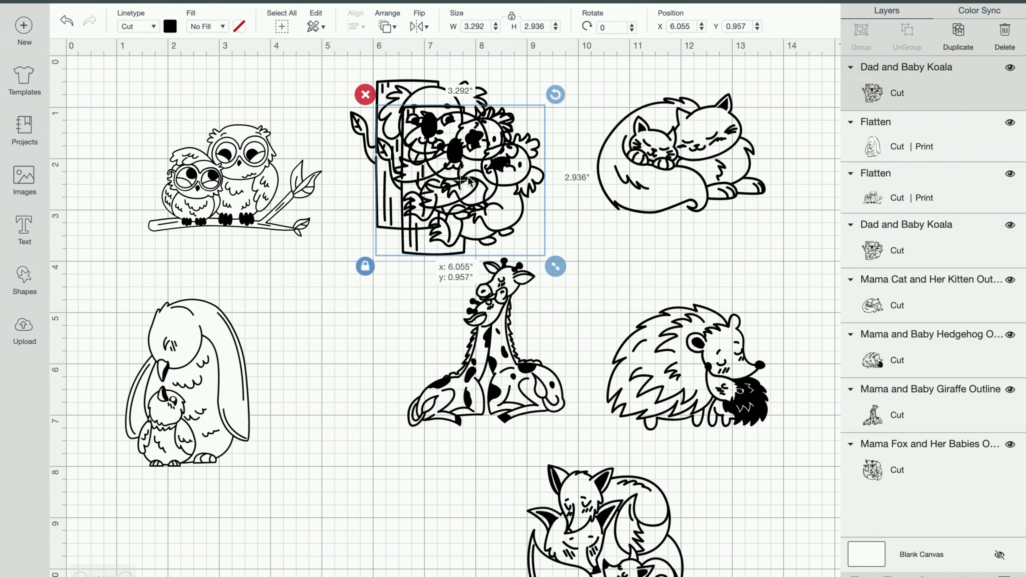
pyautogui.moveTo(469, 181); pyautogui.dragTo(537, 162)
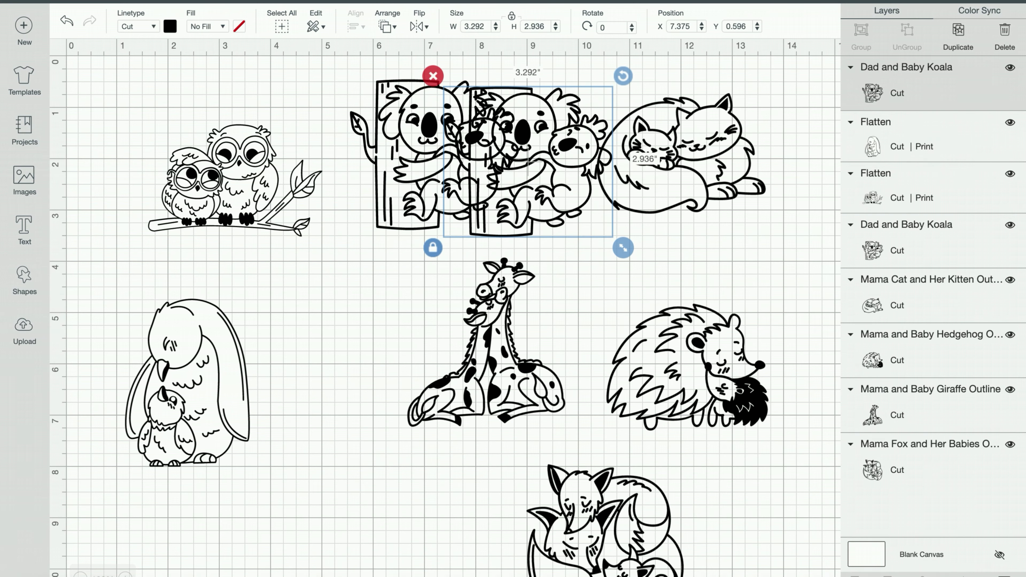
# Step: Hide all contours of the duplicated koala and recolor the resulting silhouette white
pyautogui.click(1005, 576)
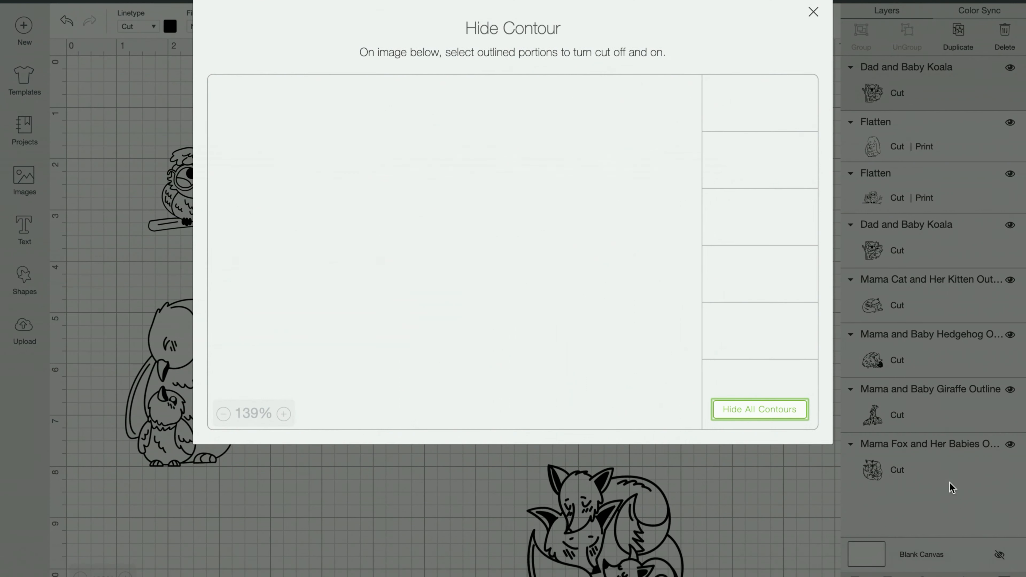
pyautogui.click(792, 412)
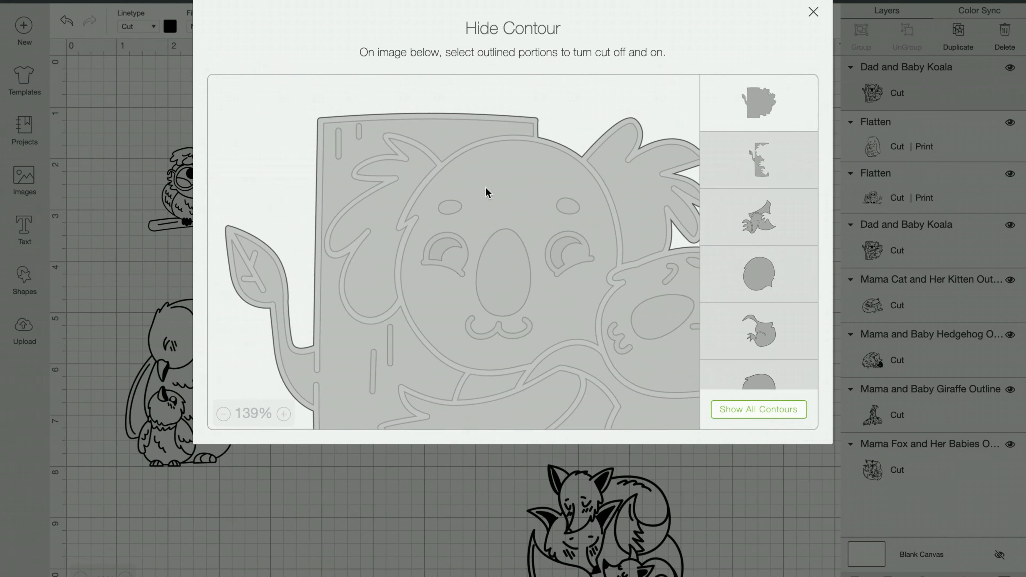
pyautogui.click(427, 531)
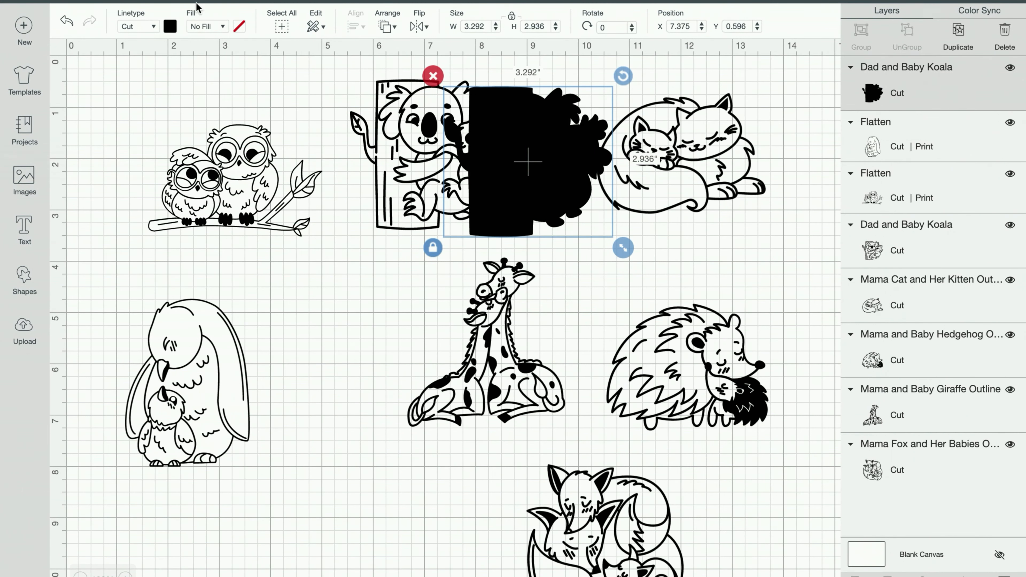
pyautogui.click(170, 26)
pyautogui.click(201, 76)
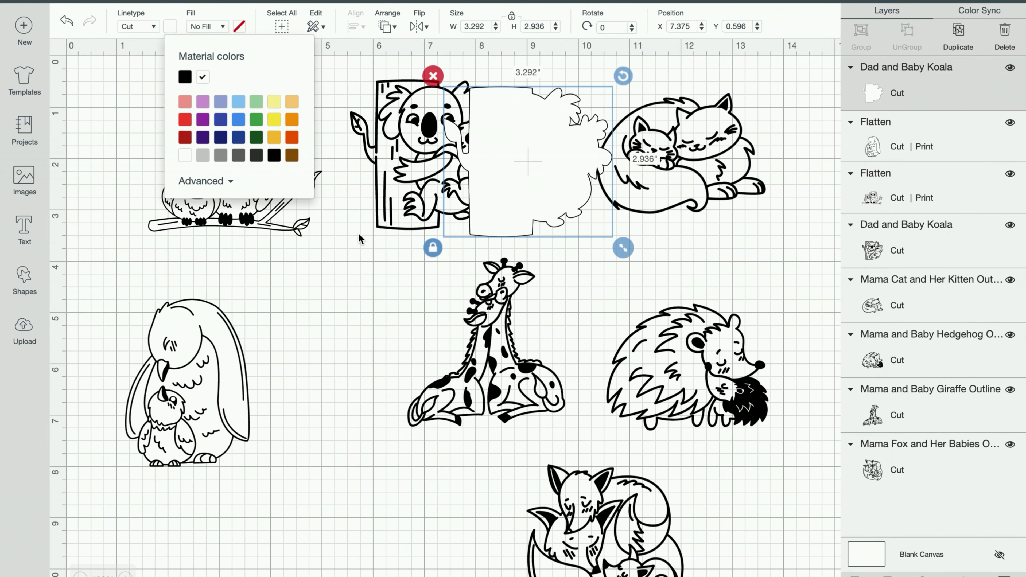
# Step: Select the koala outline together with its white silhouette and center them on each other horizontally and vertically
pyautogui.click(359, 232)
pyautogui.moveTo(379, 228); pyautogui.dragTo(487, 171)
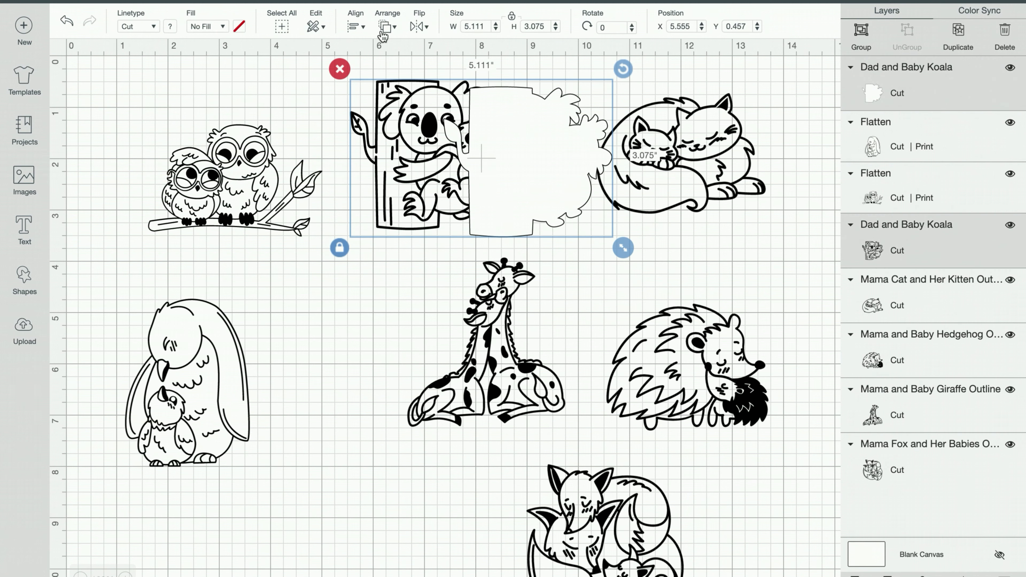
pyautogui.click(357, 26)
pyautogui.click(404, 89)
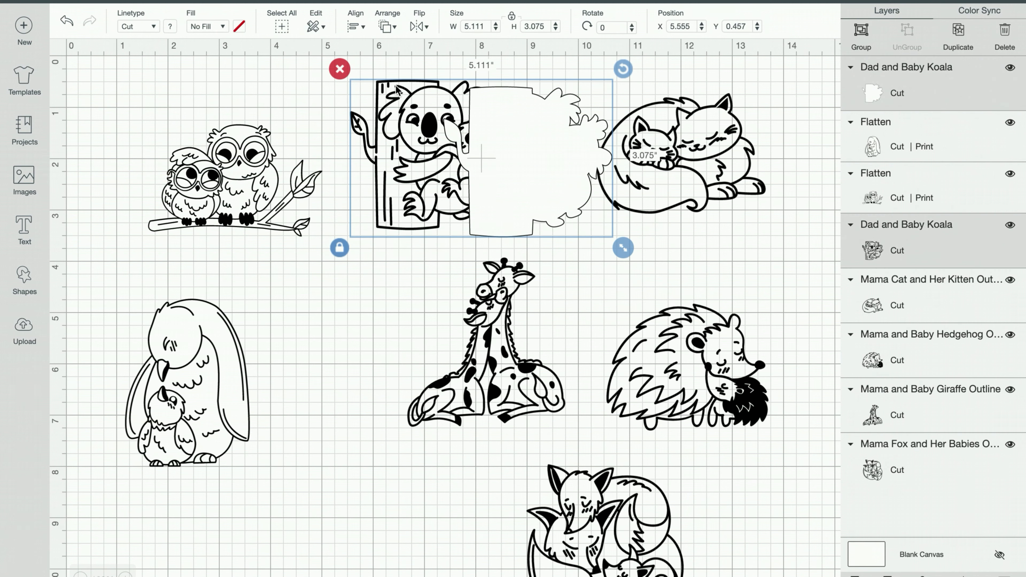
pyautogui.click(356, 26)
pyautogui.click(366, 148)
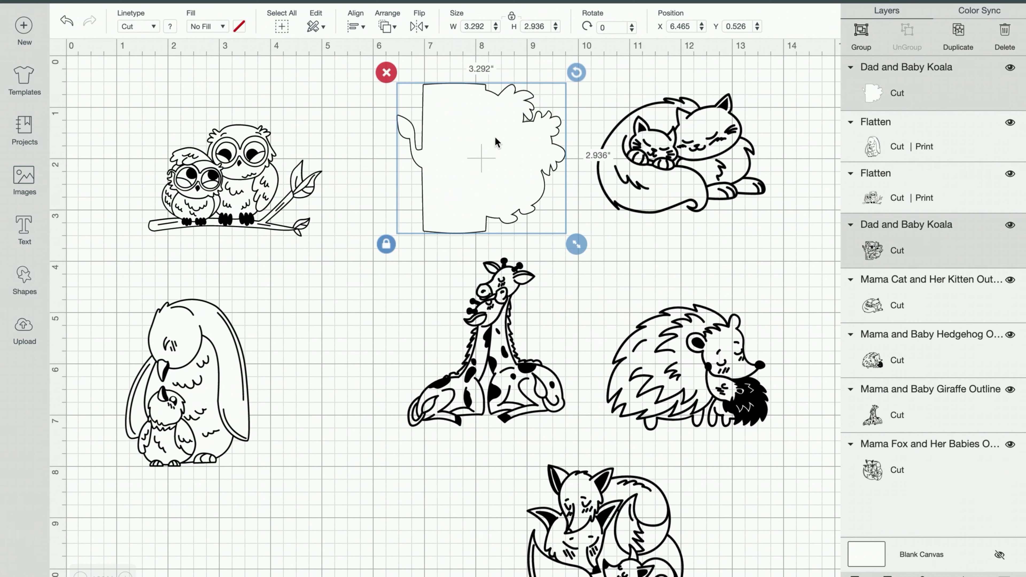
# Step: Select only the white koala silhouette and send it to the back, behind the koala outline
pyautogui.click(383, 145)
pyautogui.click(470, 142)
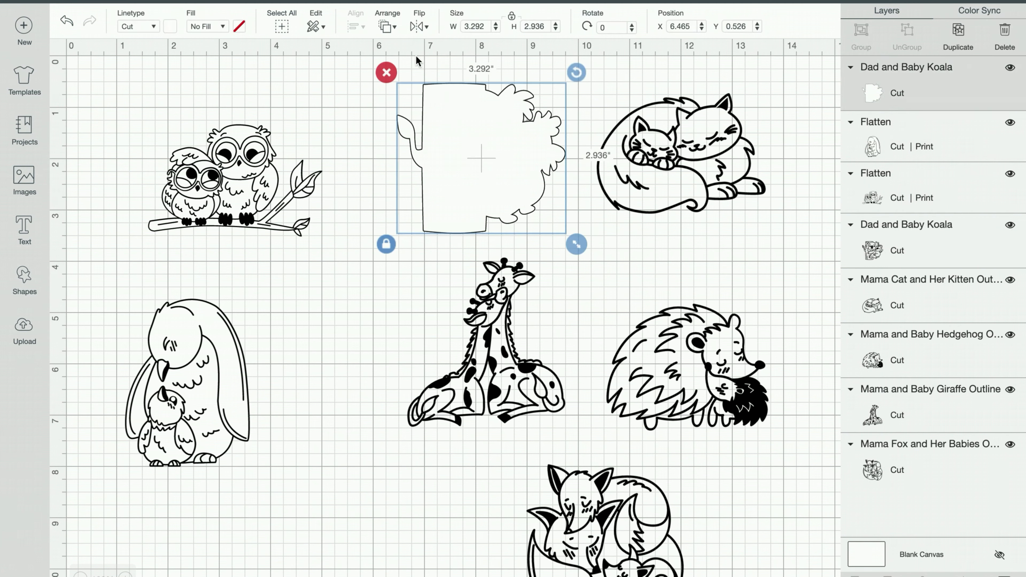
pyautogui.click(386, 26)
pyautogui.click(398, 54)
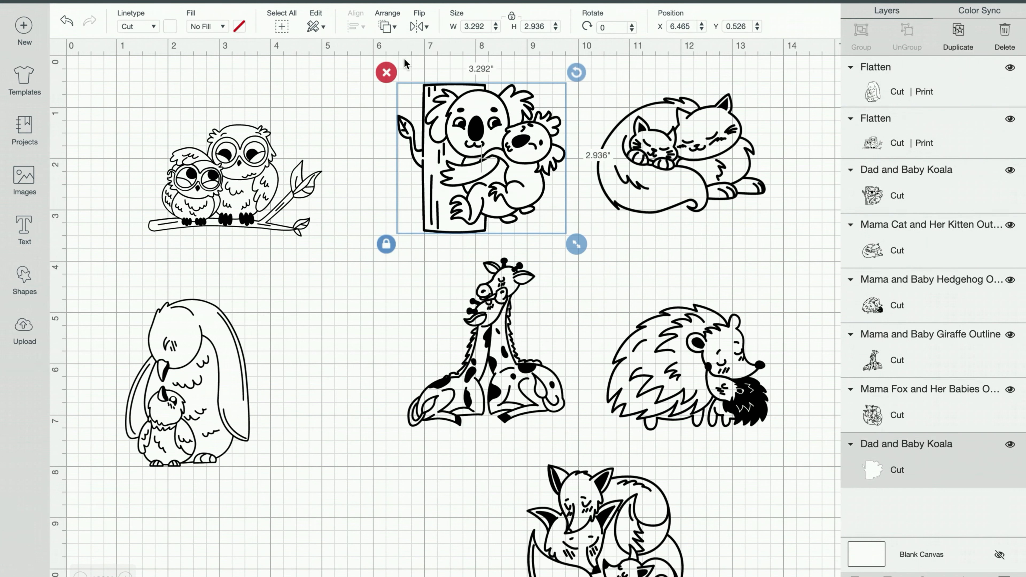
# Step: Move the cat outline farther away from the koala, and flatten the koala outline and its white silhouette into one printable image
pyautogui.moveTo(601, 97)
pyautogui.mouseDown()
pyautogui.moveTo(564, 97)
pyautogui.moveTo(672, 107)
pyautogui.mouseUp()
pyautogui.click(576, 73)
pyautogui.moveTo(576, 73); pyautogui.dragTo(495, 126)
pyautogui.click(964, 576)
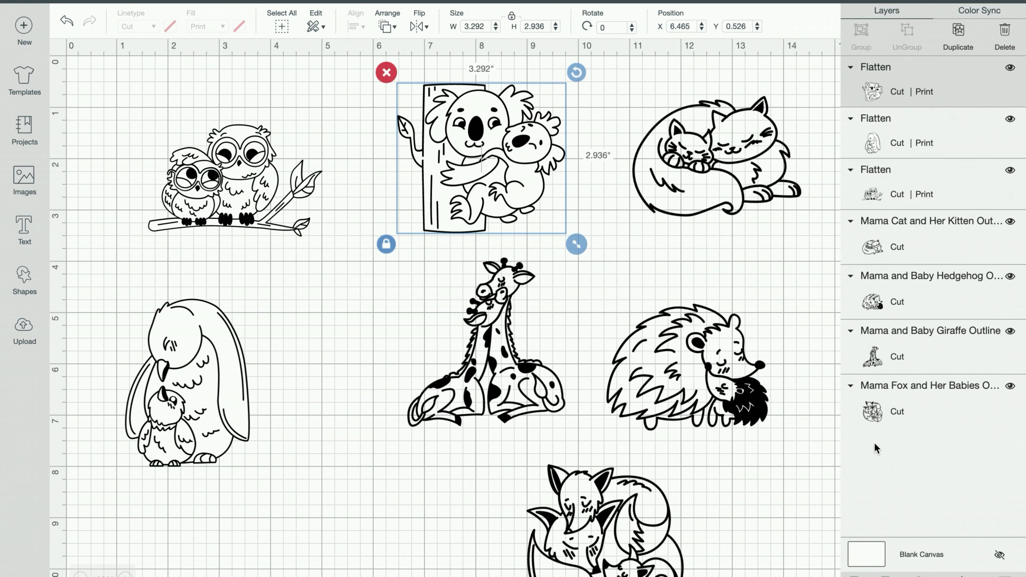
# Step: Duplicate the giraffe outline and move the copy to about X 4.171, Y 3.005
pyautogui.click(529, 368)
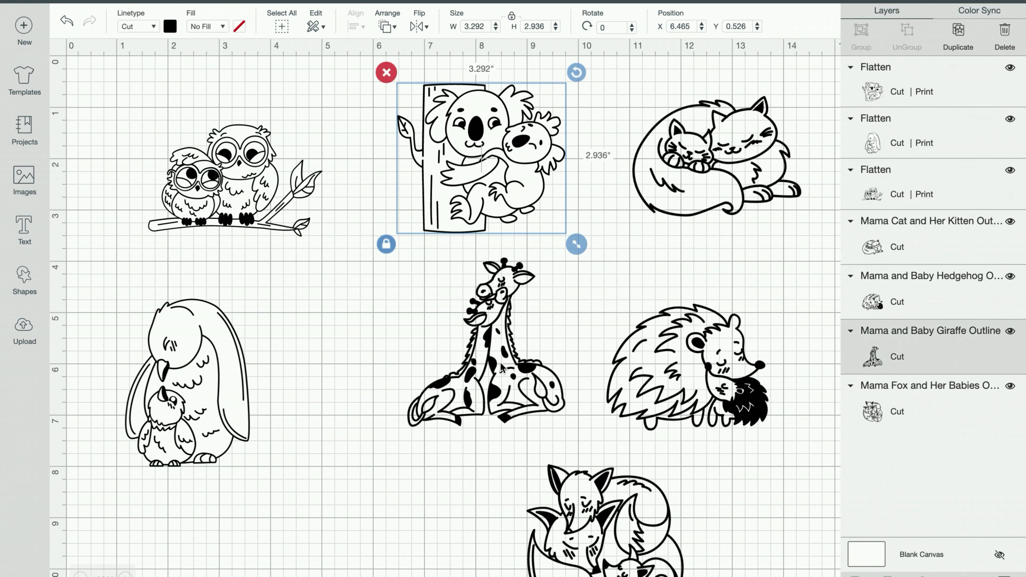
pyautogui.click(965, 35)
pyautogui.moveTo(517, 359); pyautogui.dragTo(361, 288)
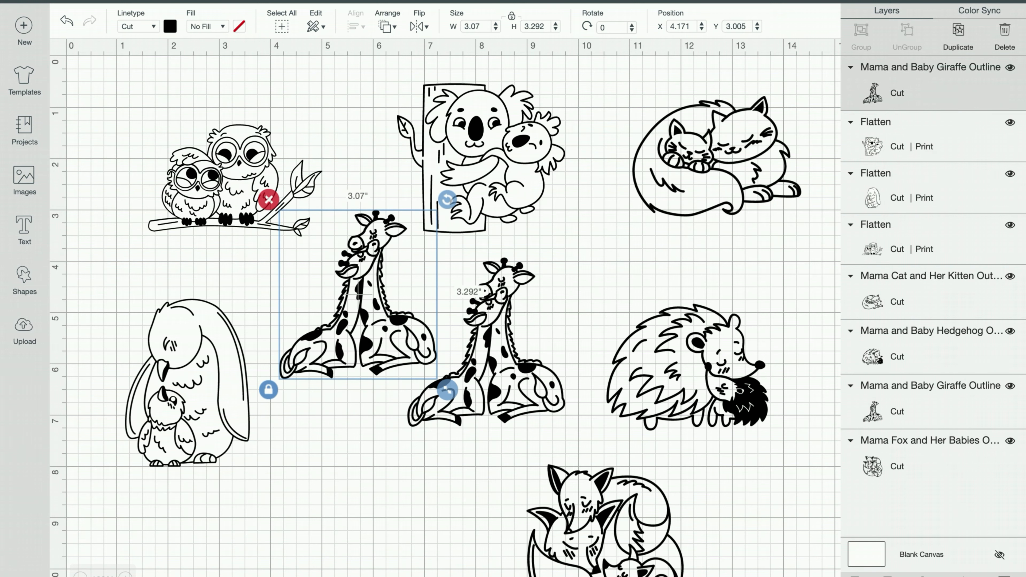
# Step: Hide all contours of the duplicated giraffe to turn it into a solid silhouette
pyautogui.click(1005, 576)
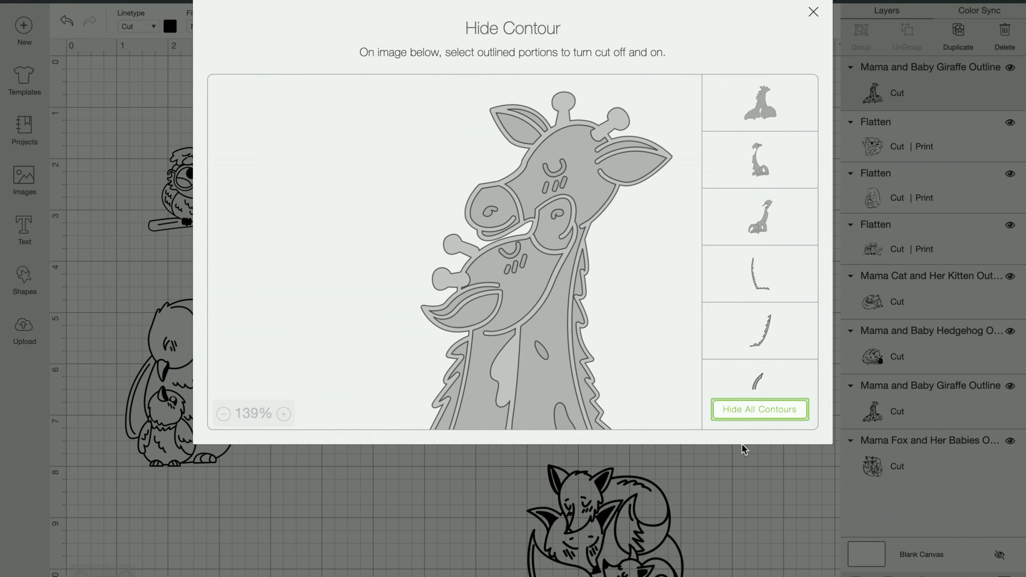
pyautogui.click(745, 409)
pyautogui.click(383, 500)
# Step: Place the giraffe silhouette over the original outline at about X 6.629, Y 3.922 and recolor it white
pyautogui.moveTo(347, 300); pyautogui.dragTo(468, 352)
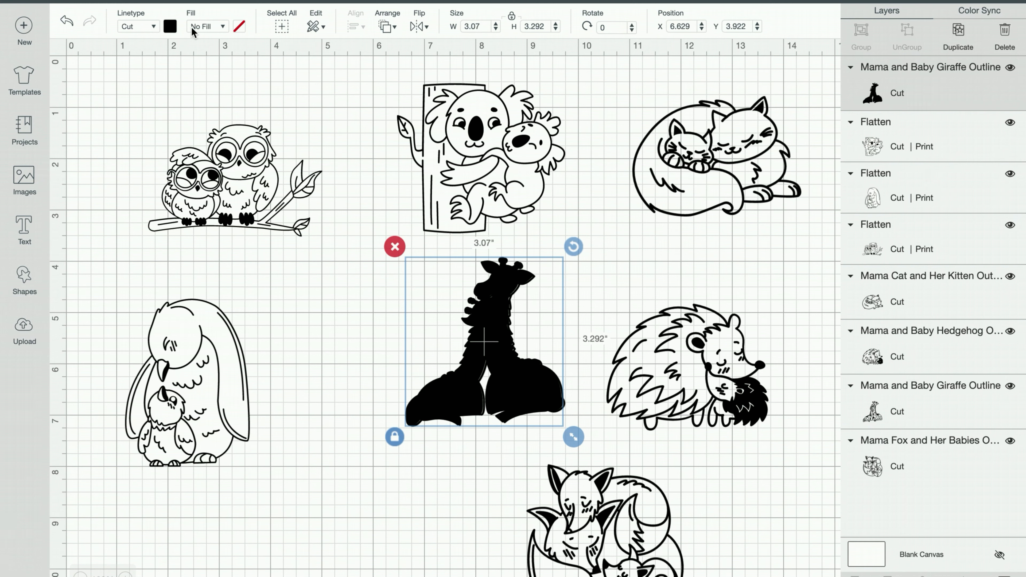
pyautogui.click(175, 27)
pyautogui.click(202, 77)
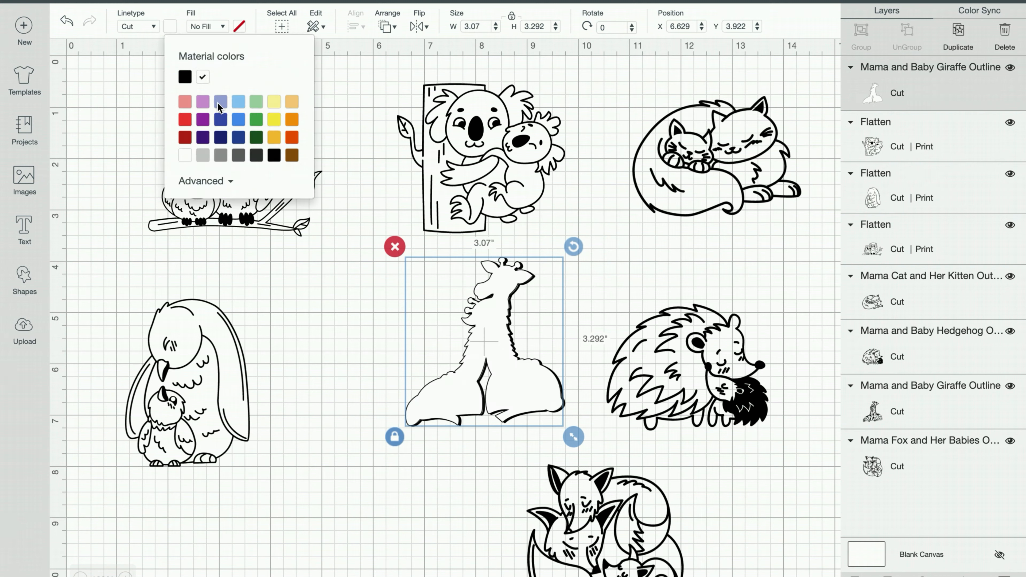
# Step: Select the giraffe outline together with its white silhouette and send both to the back
pyautogui.click(346, 310)
pyautogui.moveTo(353, 311); pyautogui.dragTo(495, 326)
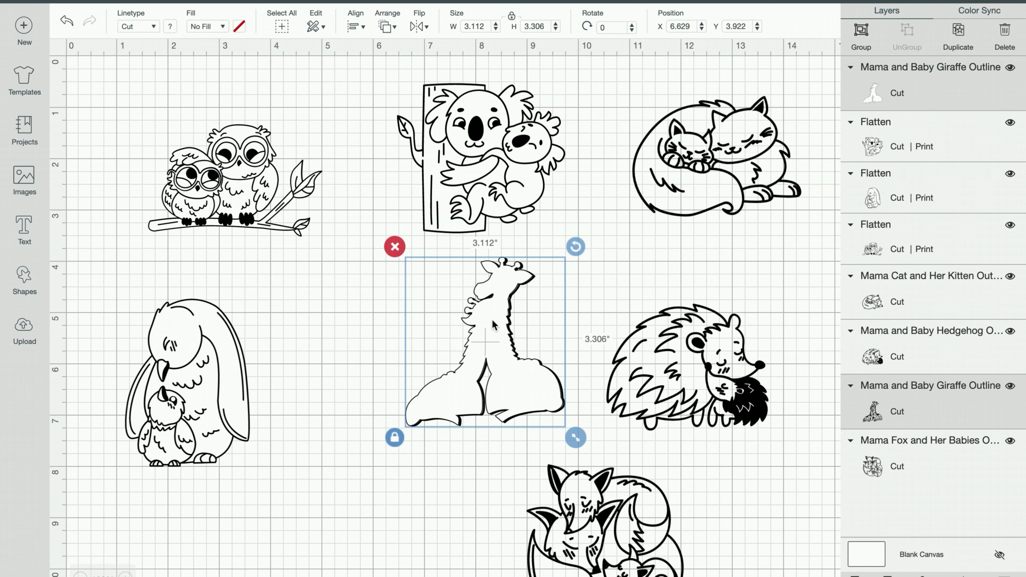
pyautogui.click(387, 29)
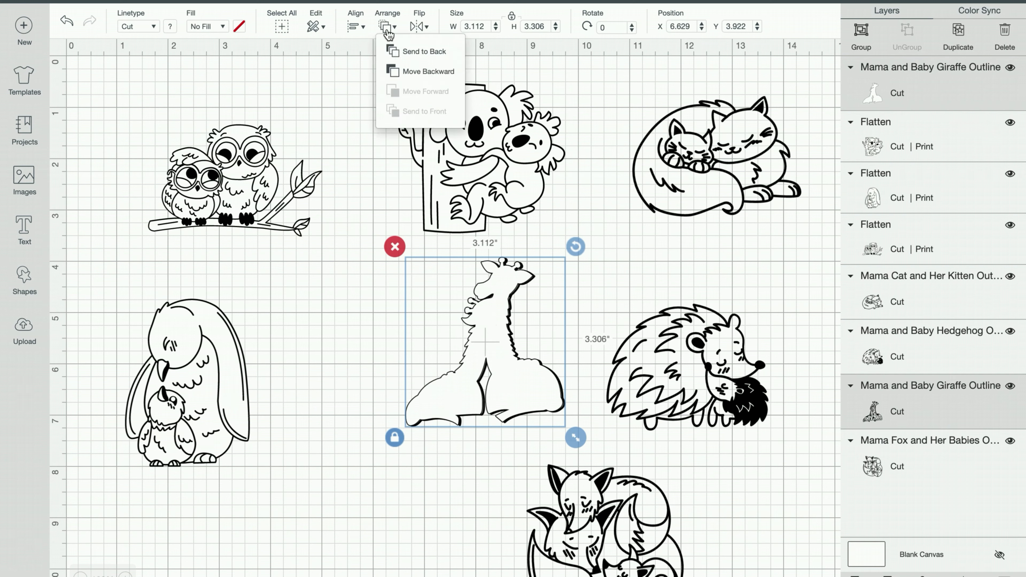
pyautogui.click(397, 49)
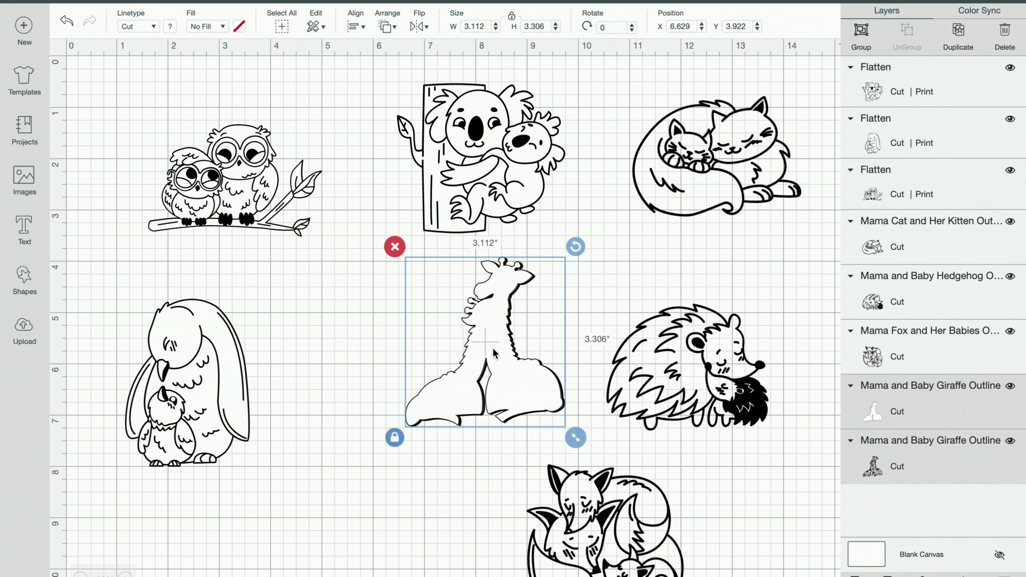
# Step: Send only the white giraffe silhouette to the back, behind the giraffe outline
pyautogui.click(386, 320)
pyautogui.click(490, 348)
pyautogui.click(387, 29)
pyautogui.click(425, 51)
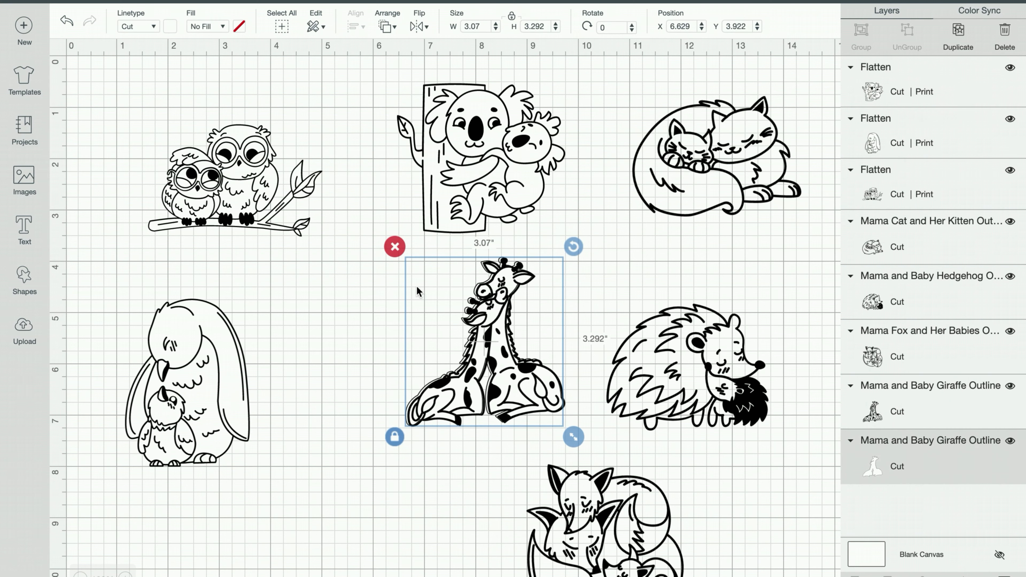
# Step: Center the giraffe outline and its silhouette horizontally and vertically, and move the pair to about X 5.886, Y 4.345
pyautogui.click(382, 313)
pyautogui.click(541, 317)
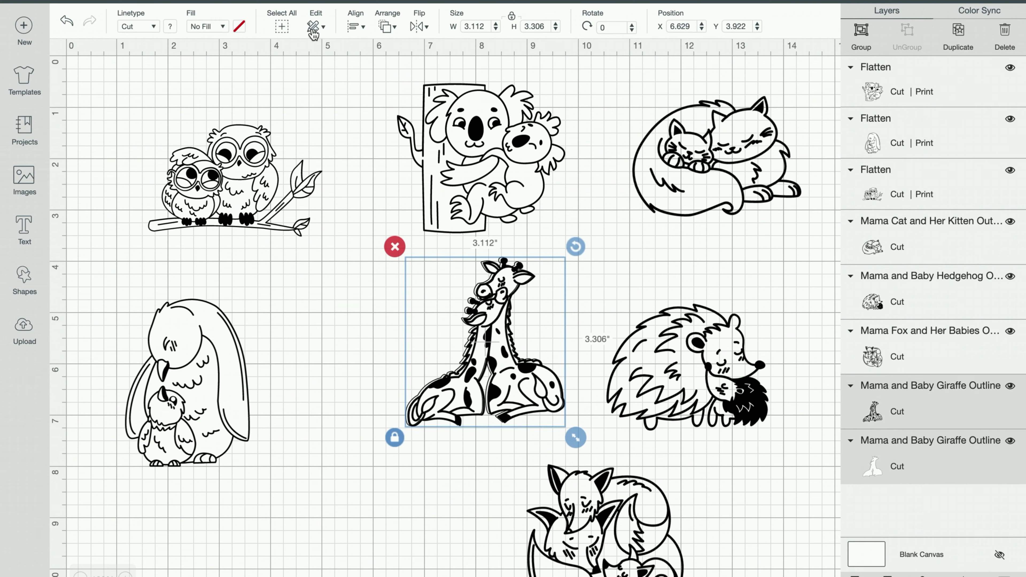
pyautogui.click(355, 27)
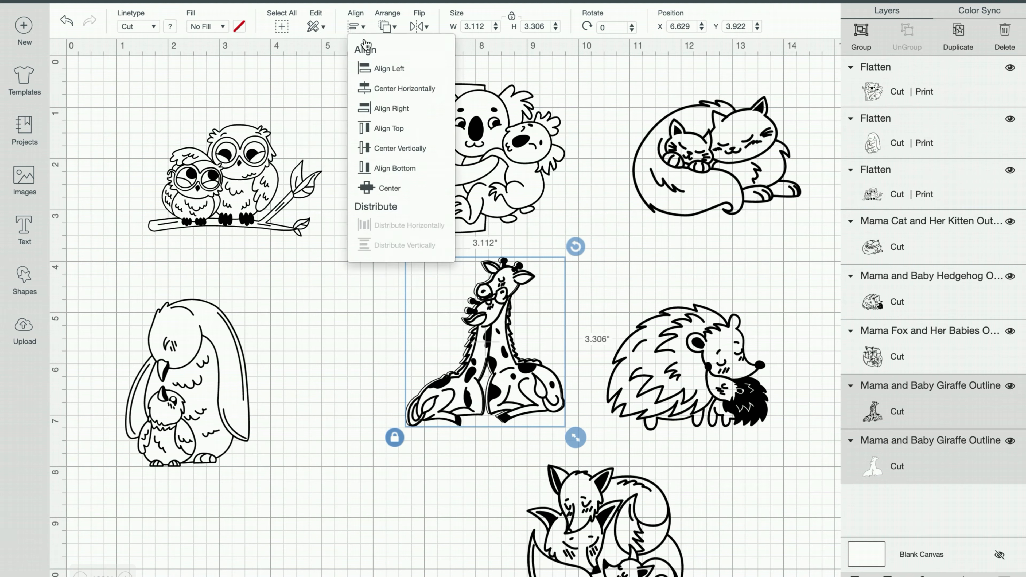
pyautogui.click(392, 92)
pyautogui.click(355, 26)
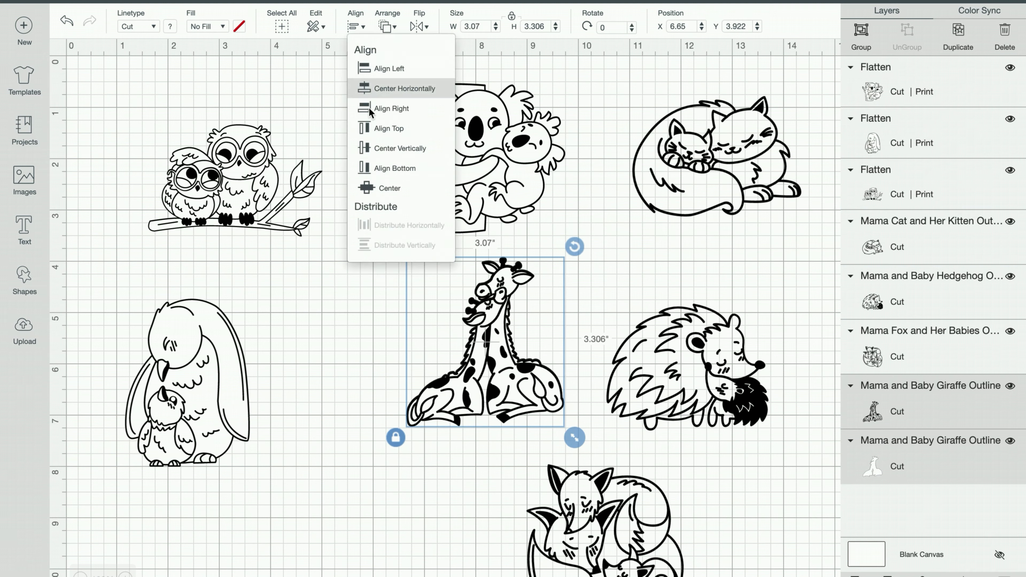
pyautogui.click(377, 149)
pyautogui.moveTo(501, 341); pyautogui.dragTo(462, 362)
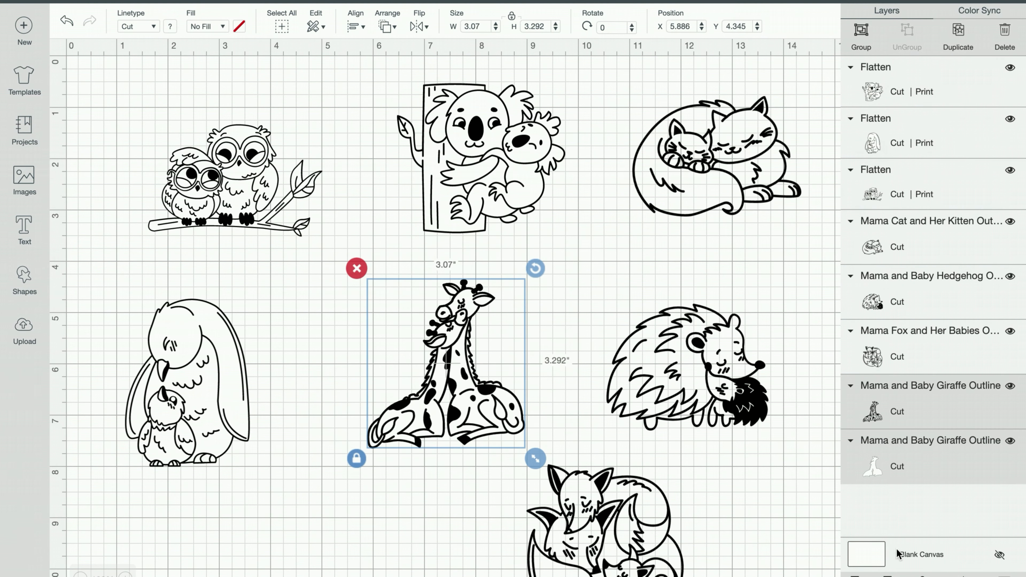
# Step: Flatten the giraffe outline and its white silhouette into one printable image
pyautogui.click(609, 366)
pyautogui.moveTo(588, 288); pyautogui.dragTo(465, 343)
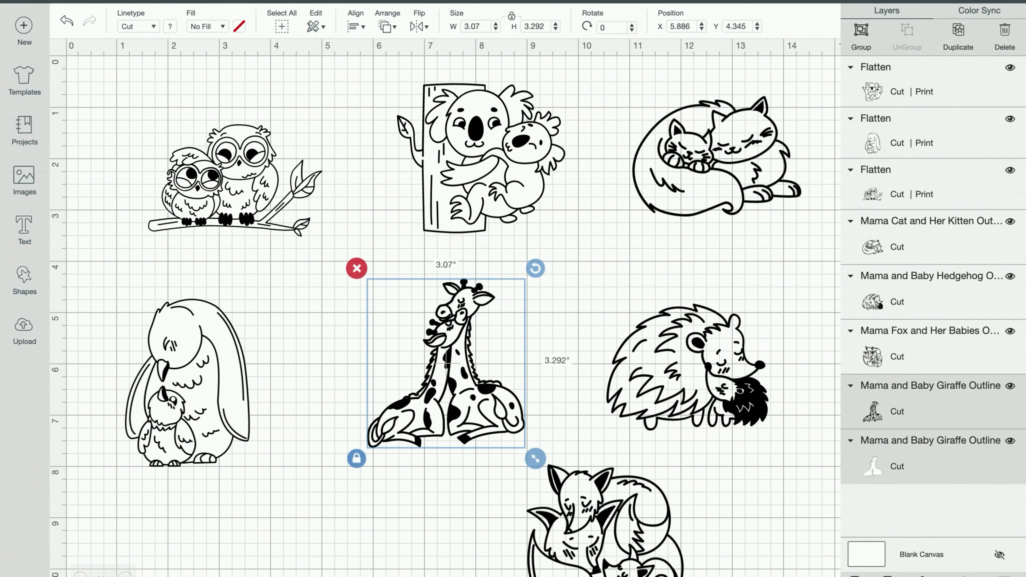
pyautogui.click(963, 575)
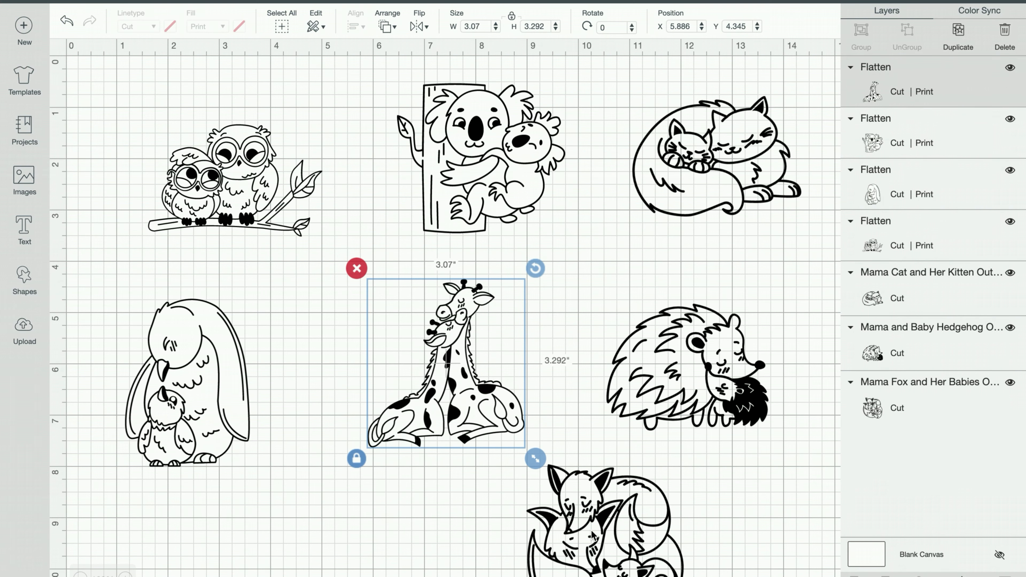
# Step: Duplicate the mama cat and kitten outline and hide all contours of the copy to make a solid silhouette
pyautogui.hscroll(3, 592, 506)
pyautogui.click(617, 199)
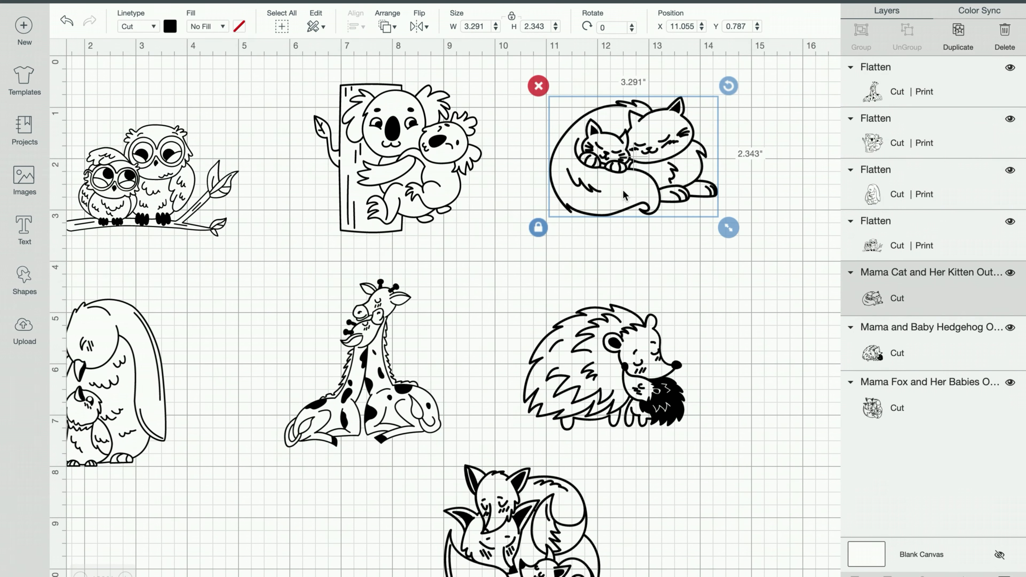
pyautogui.click(964, 46)
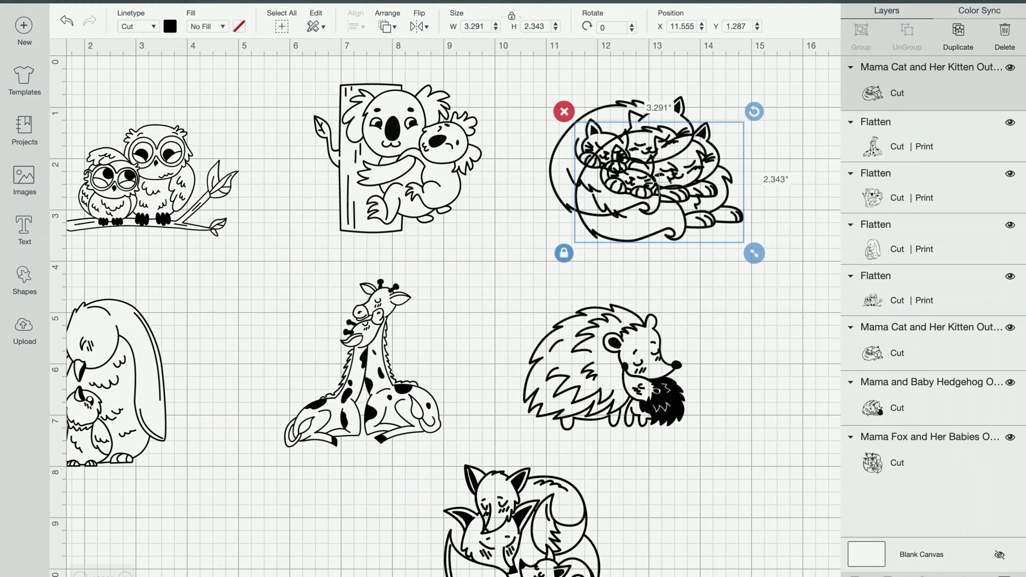
pyautogui.click(1004, 576)
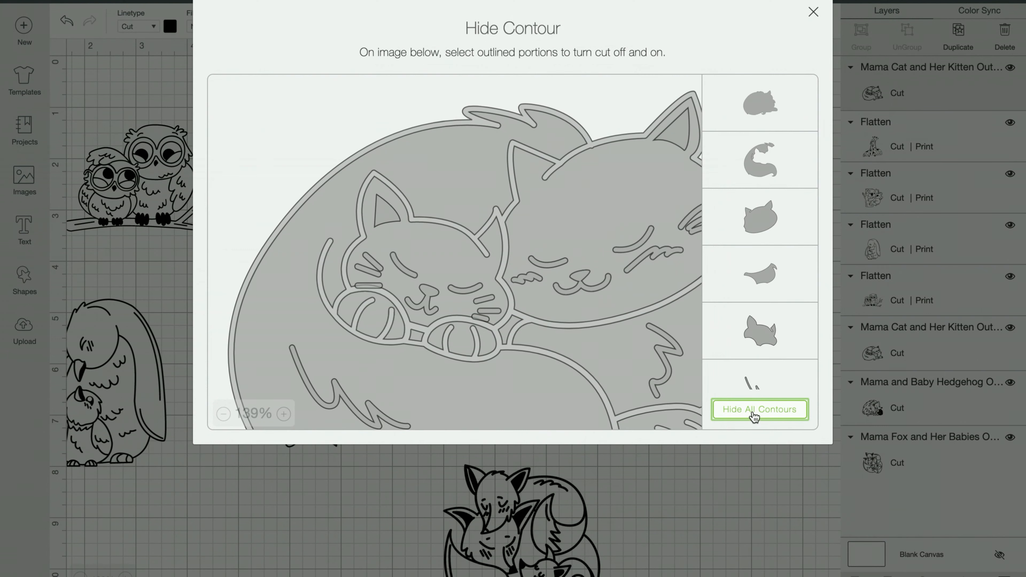
pyautogui.click(754, 416)
pyautogui.click(734, 520)
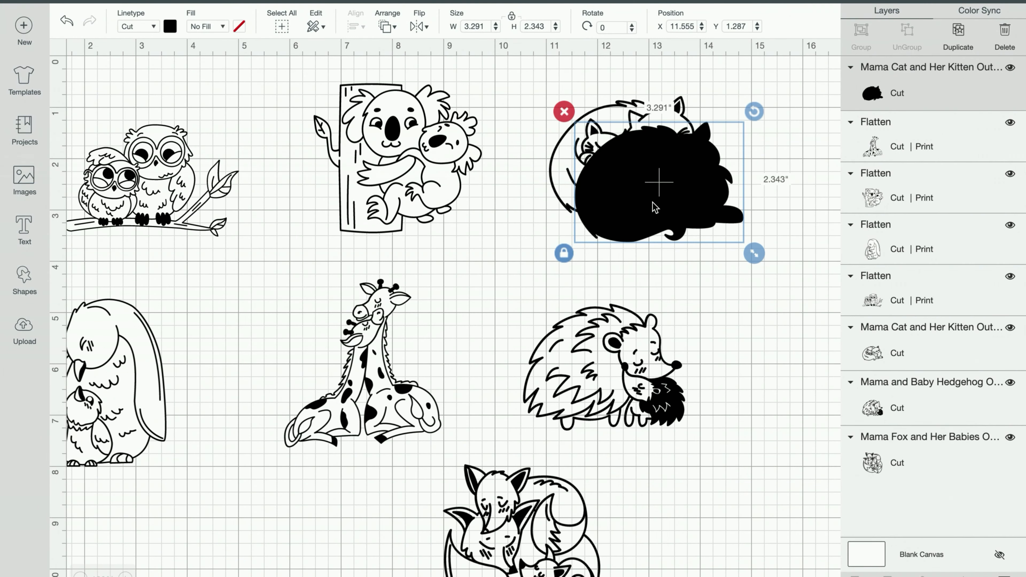
# Step: Move the cat silhouette over the original cat outline at about X 11.068, Y 0.787
pyautogui.moveTo(656, 207); pyautogui.dragTo(630, 181)
pyautogui.click(530, 132)
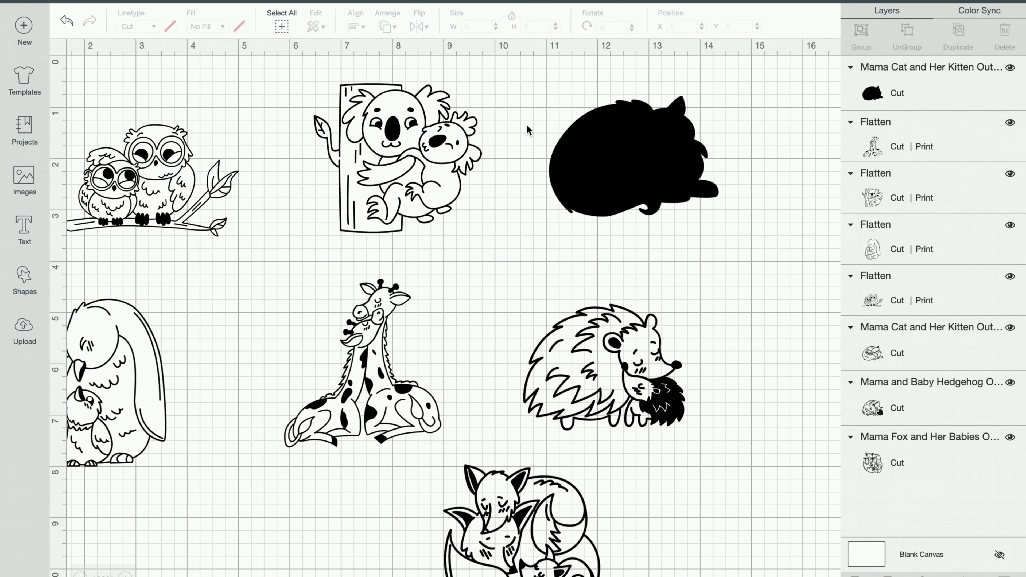
pyautogui.moveTo(526, 125); pyautogui.dragTo(681, 191)
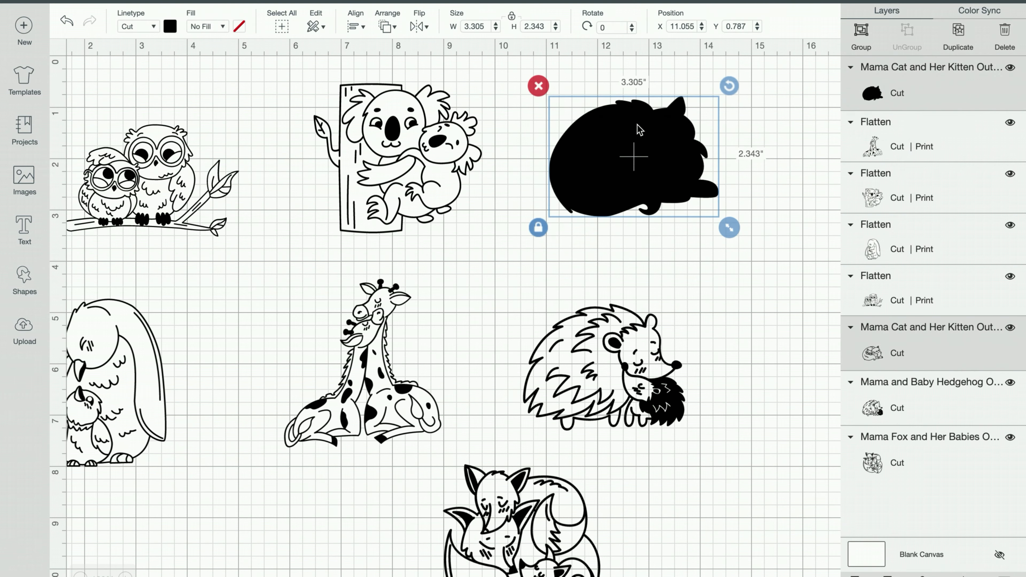
pyautogui.click(768, 104)
# Step: Recolor the cat silhouette white and send it to the back
pyautogui.click(653, 129)
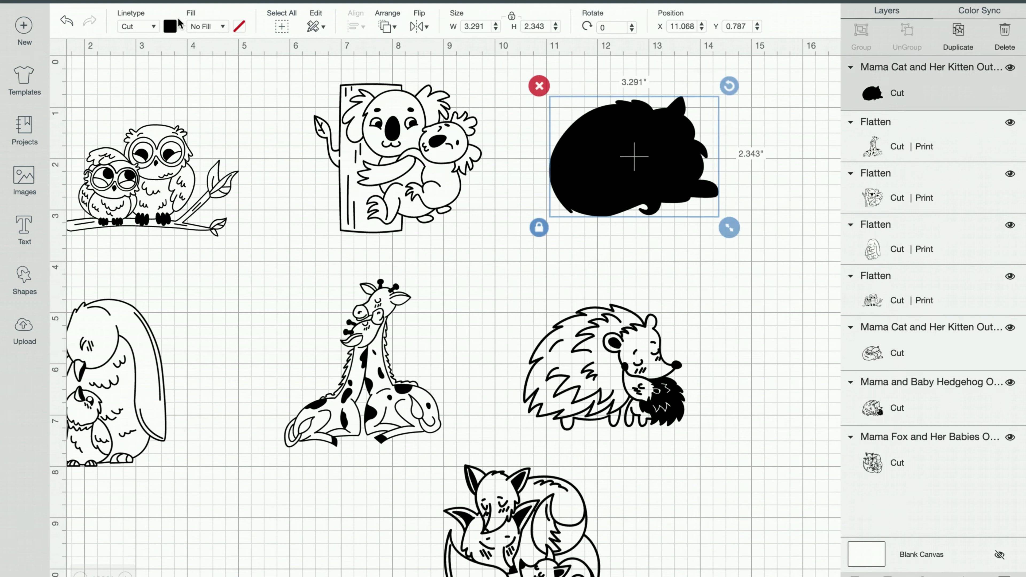
pyautogui.click(169, 26)
pyautogui.click(202, 77)
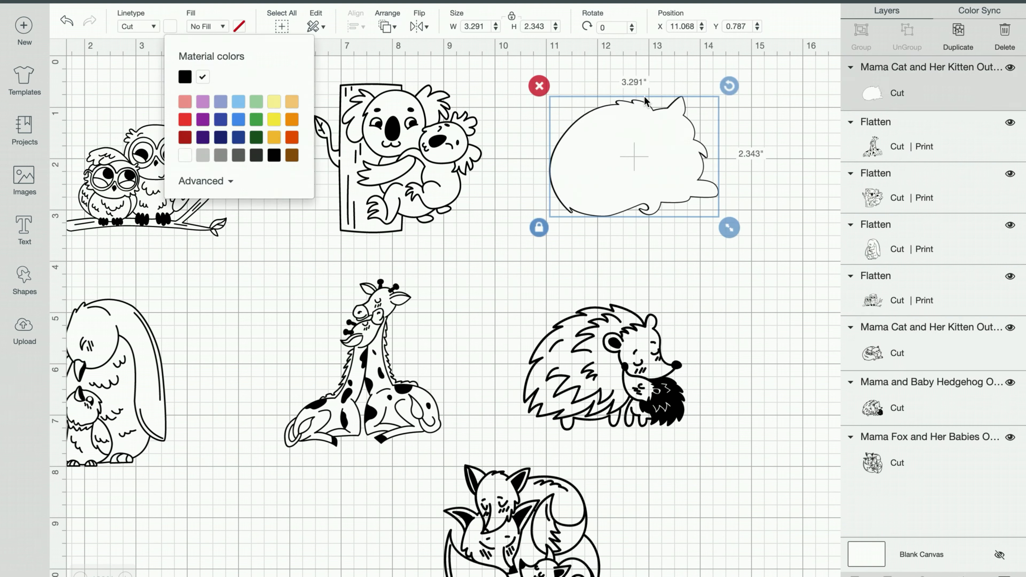
pyautogui.click(390, 27)
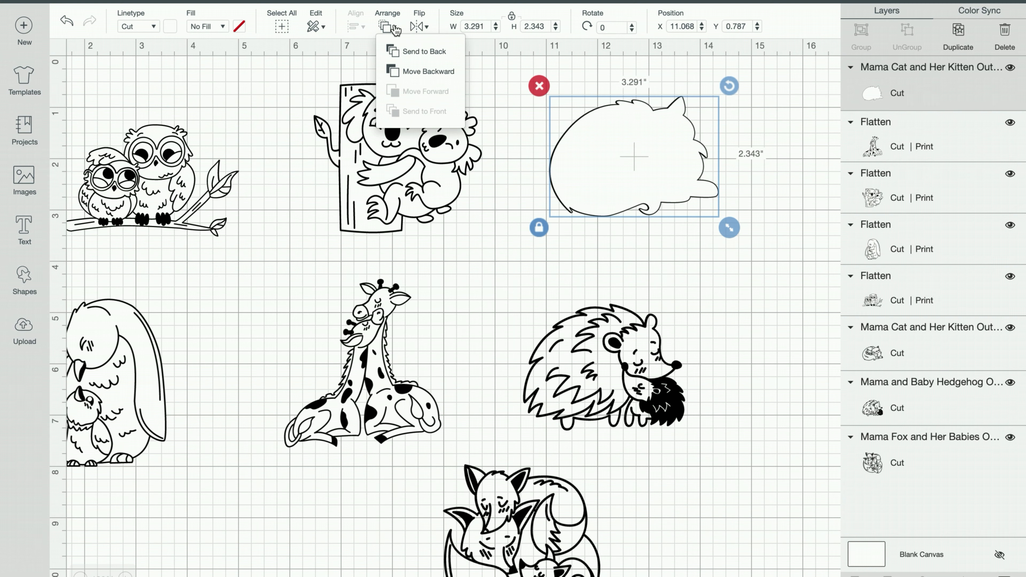
pyautogui.click(408, 49)
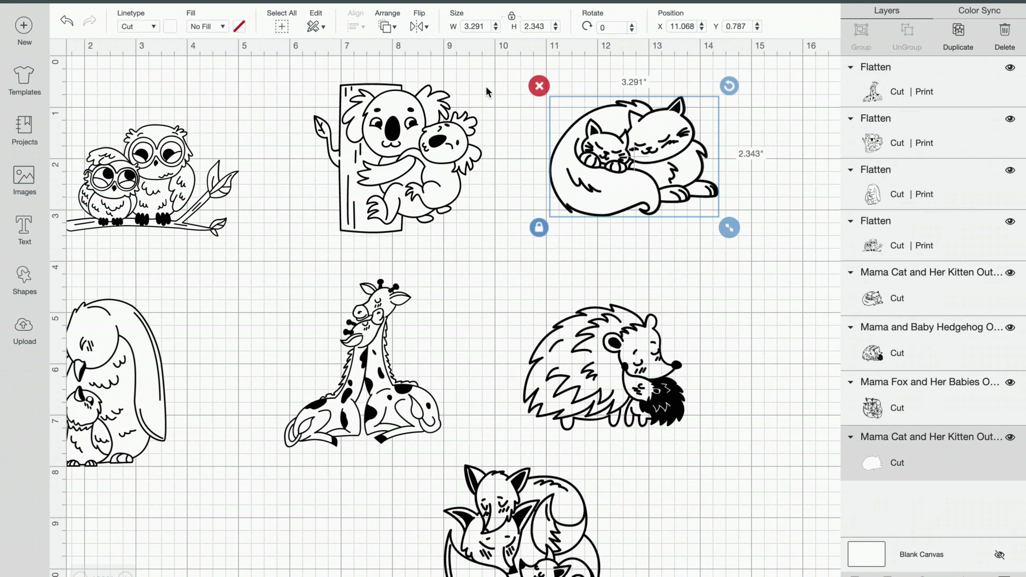
# Step: Select the cat outline with its white silhouette and center them on each other horizontally and vertically
pyautogui.moveTo(536, 68); pyautogui.dragTo(608, 173)
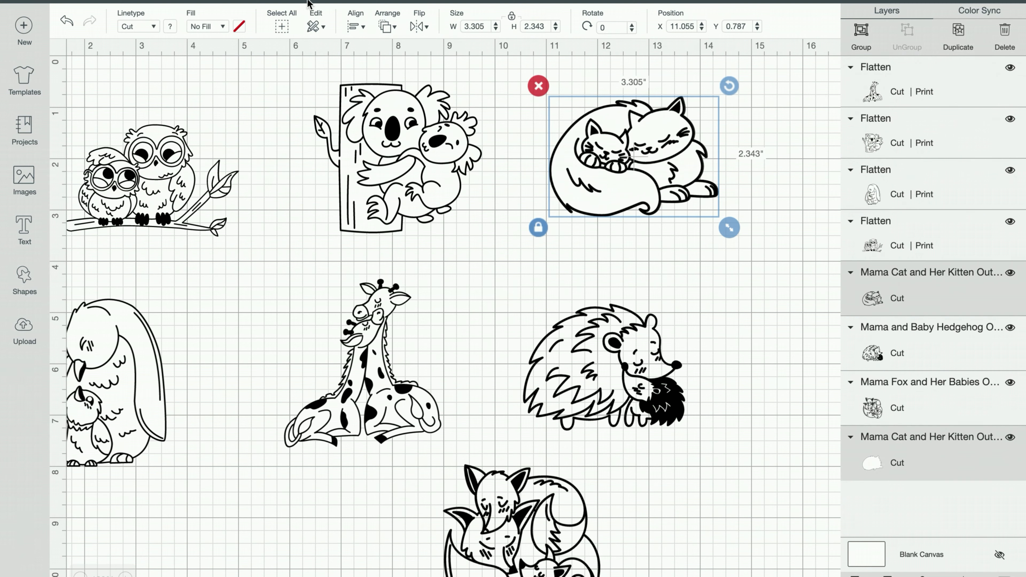
pyautogui.click(354, 27)
pyautogui.click(369, 82)
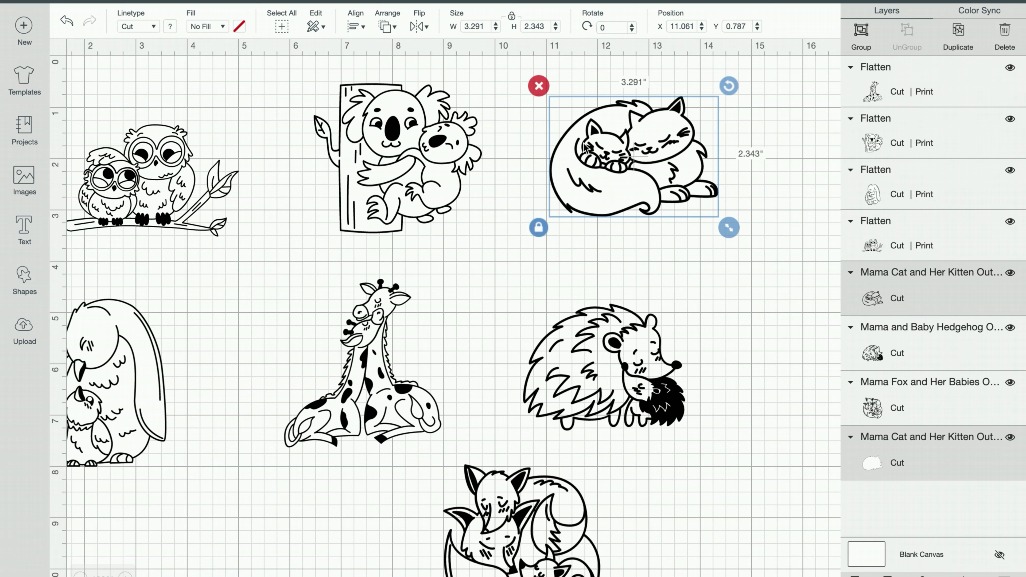
pyautogui.click(356, 26)
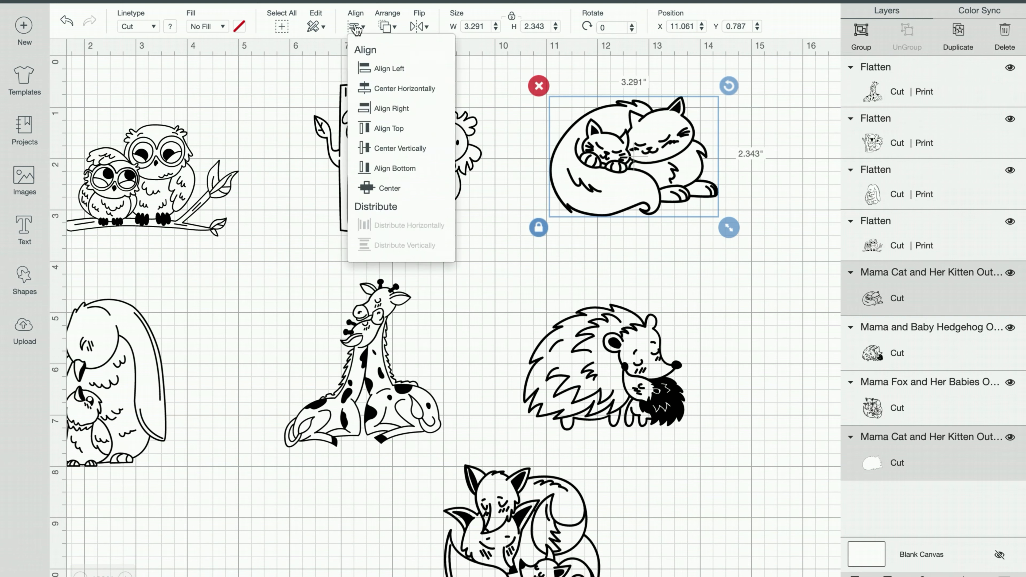
pyautogui.click(378, 149)
# Step: Flatten the cat outline and its white silhouette into one printable image
pyautogui.click(757, 149)
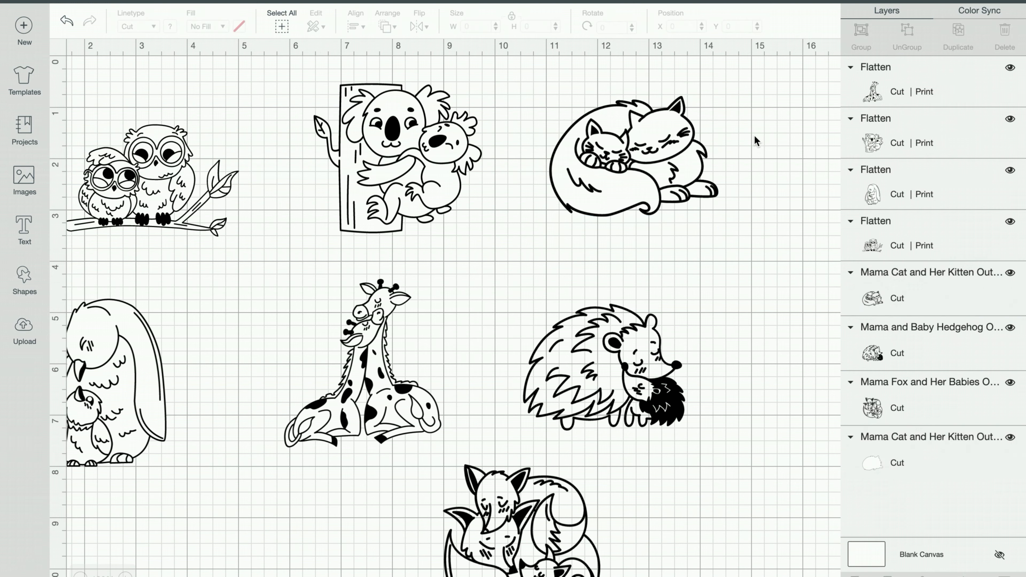
pyautogui.click(667, 141)
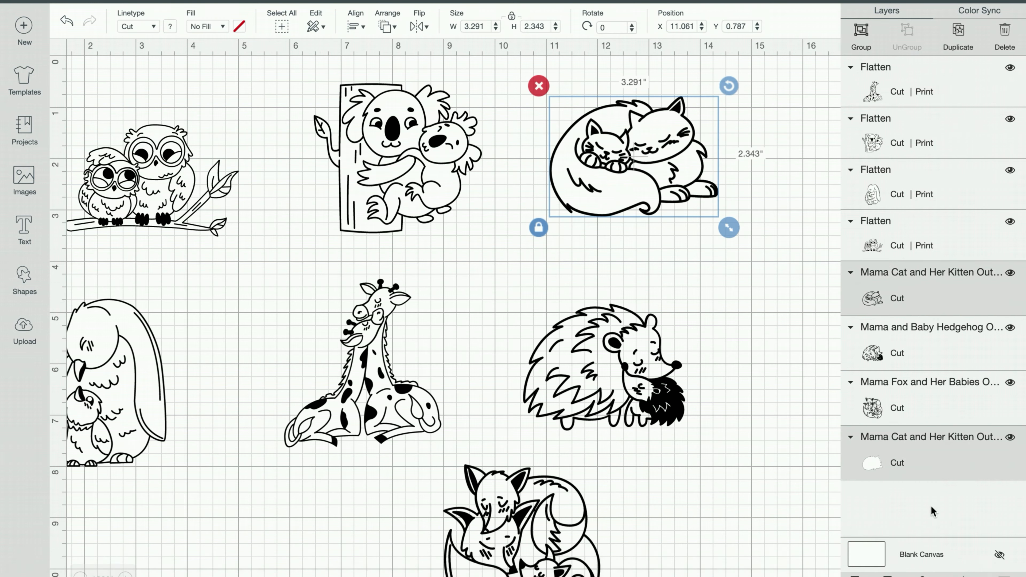
pyautogui.click(964, 576)
# Step: Duplicate the mama and baby hedgehog outline
pyautogui.click(617, 382)
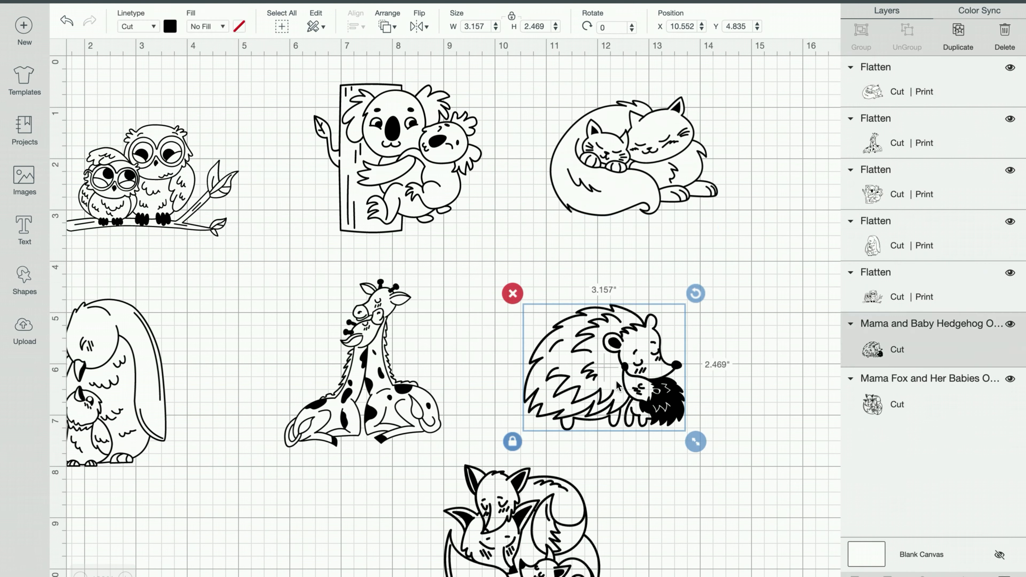
pyautogui.click(959, 33)
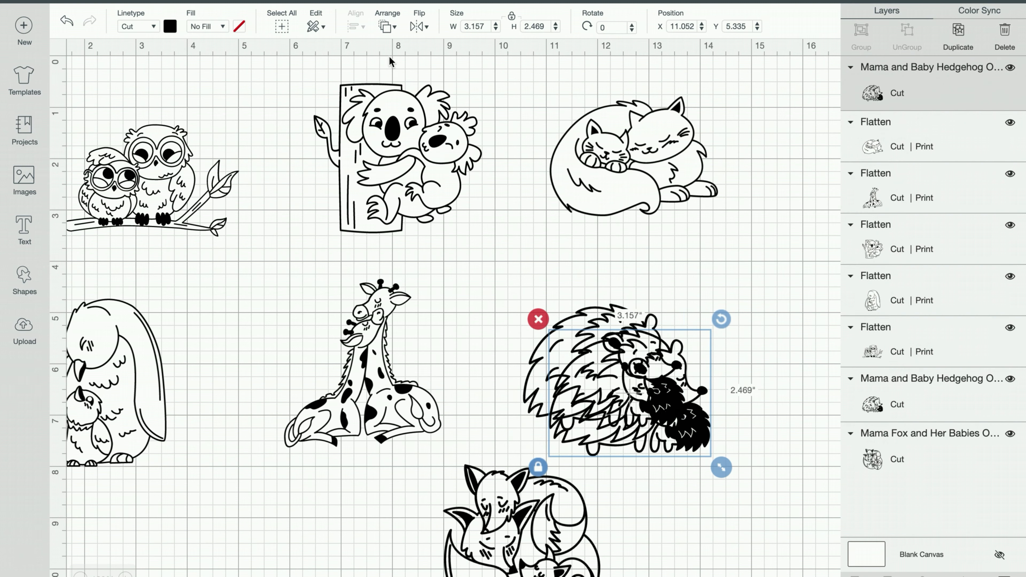
pyautogui.click(386, 26)
pyautogui.click(265, 83)
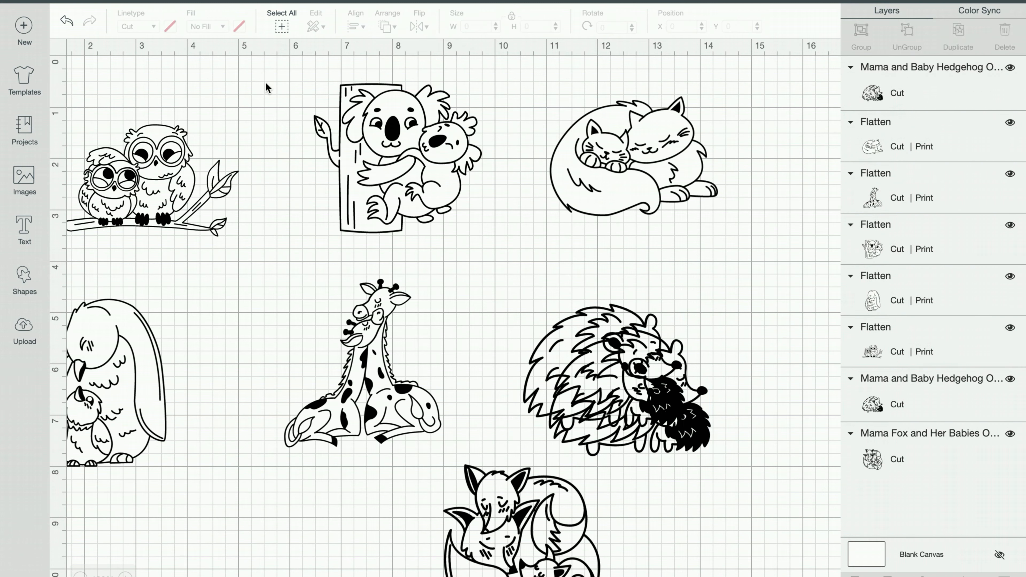
# Step: Hide all contours of the duplicated hedgehog and place it over the original outline at about X 10.482, Y 4.807
pyautogui.click(664, 393)
pyautogui.moveTo(649, 384); pyautogui.dragTo(598, 374)
pyautogui.click(730, 247)
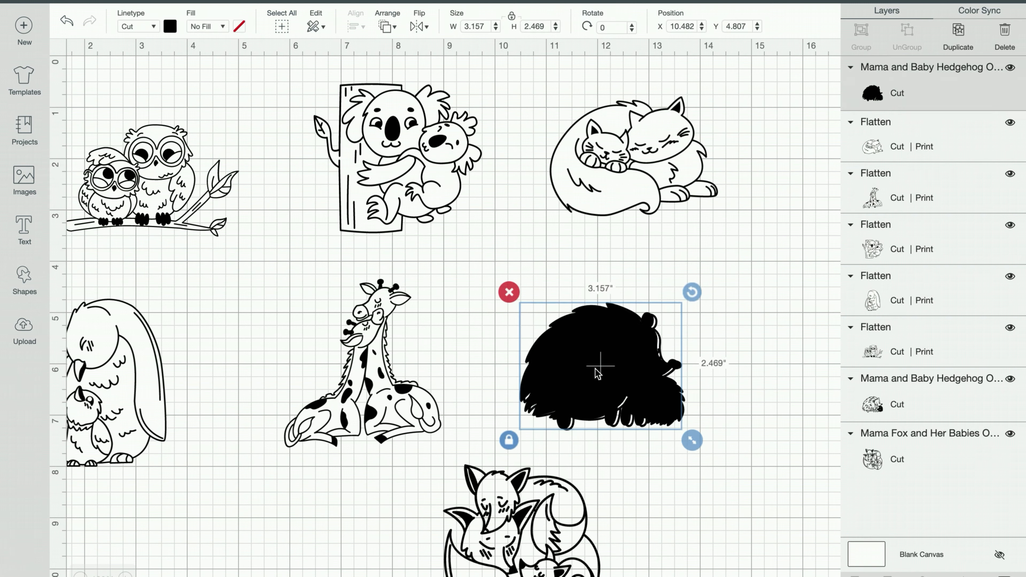
# Step: Select the hedgehog outline with its black silhouette and center them on each other horizontally and vertically
pyautogui.click(722, 357)
pyautogui.moveTo(723, 360); pyautogui.dragTo(579, 343)
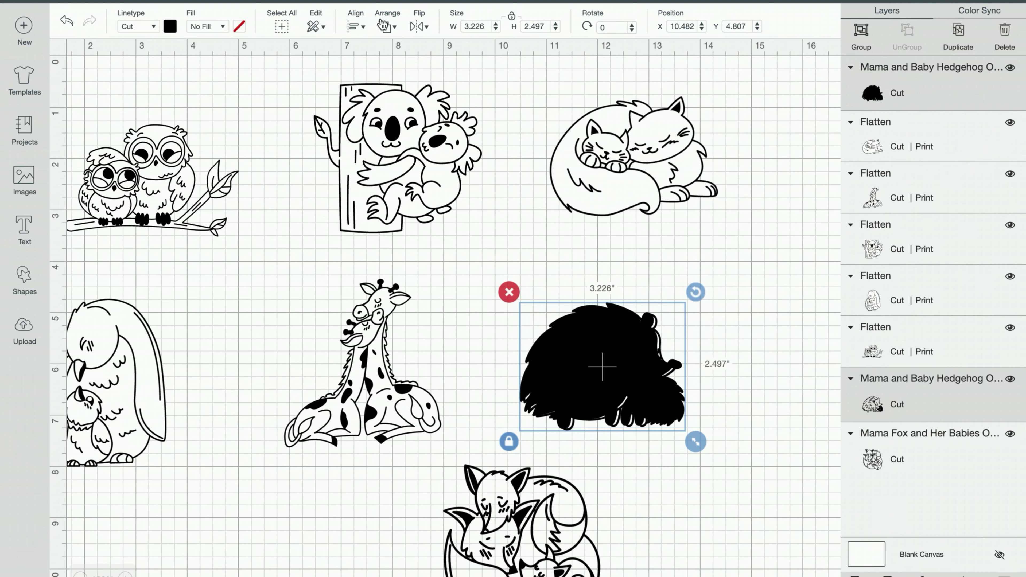
pyautogui.click(355, 26)
pyautogui.click(372, 98)
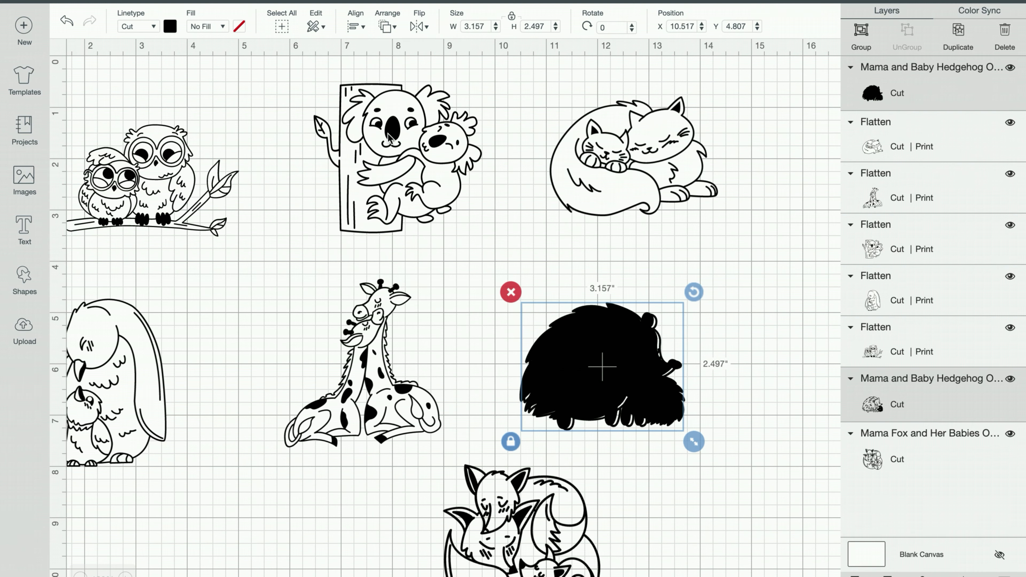
pyautogui.click(389, 29)
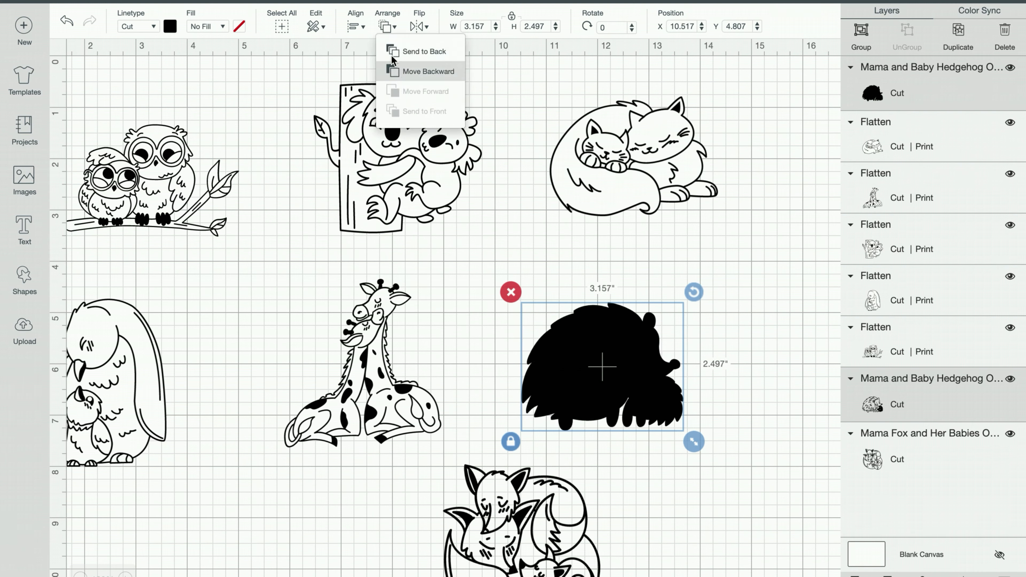
pyautogui.click(356, 27)
pyautogui.click(375, 146)
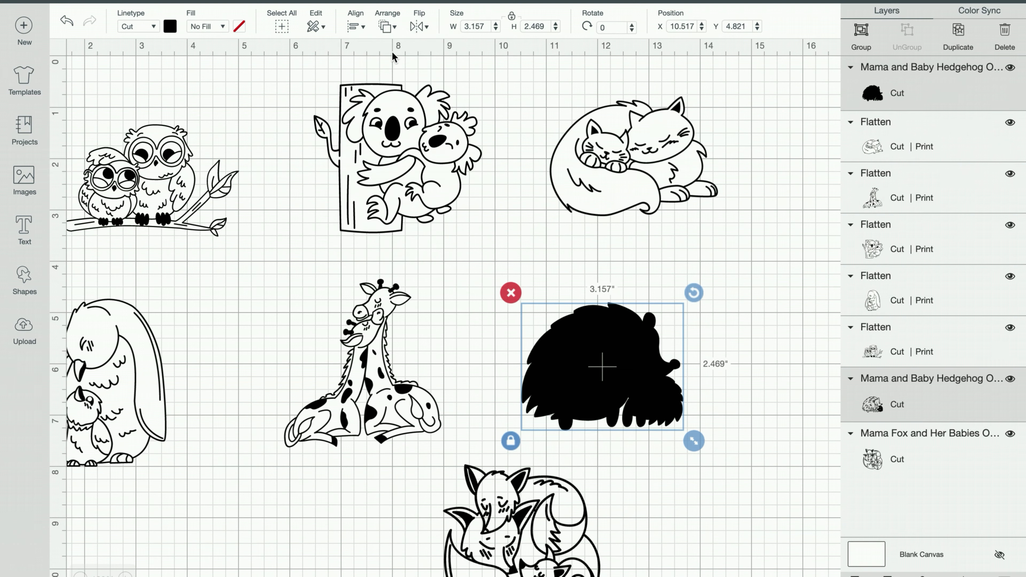
pyautogui.click(690, 322)
# Step: Send the hedgehog silhouette to the back and recolor it white
pyautogui.click(620, 352)
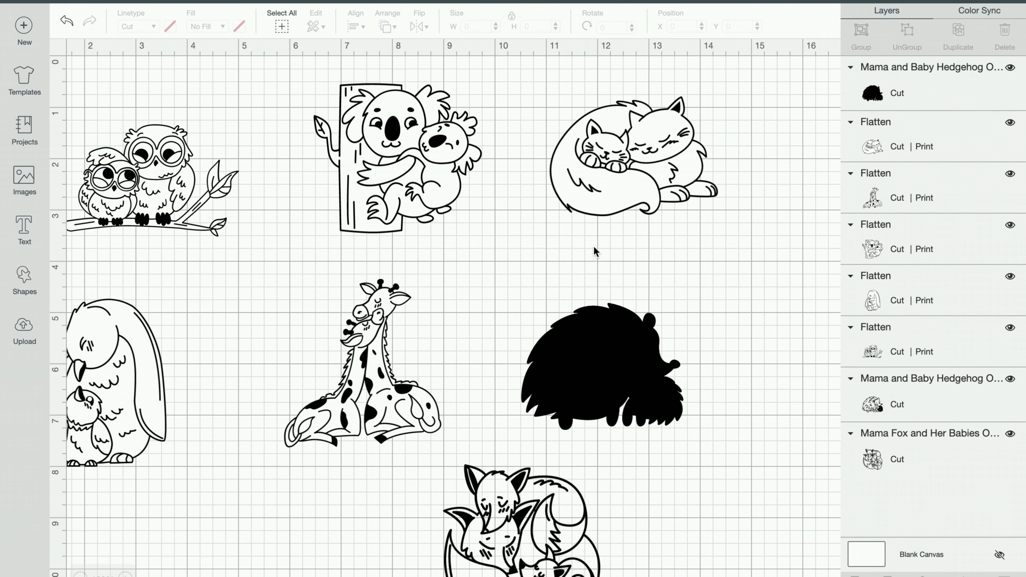
pyautogui.click(391, 30)
pyautogui.click(391, 29)
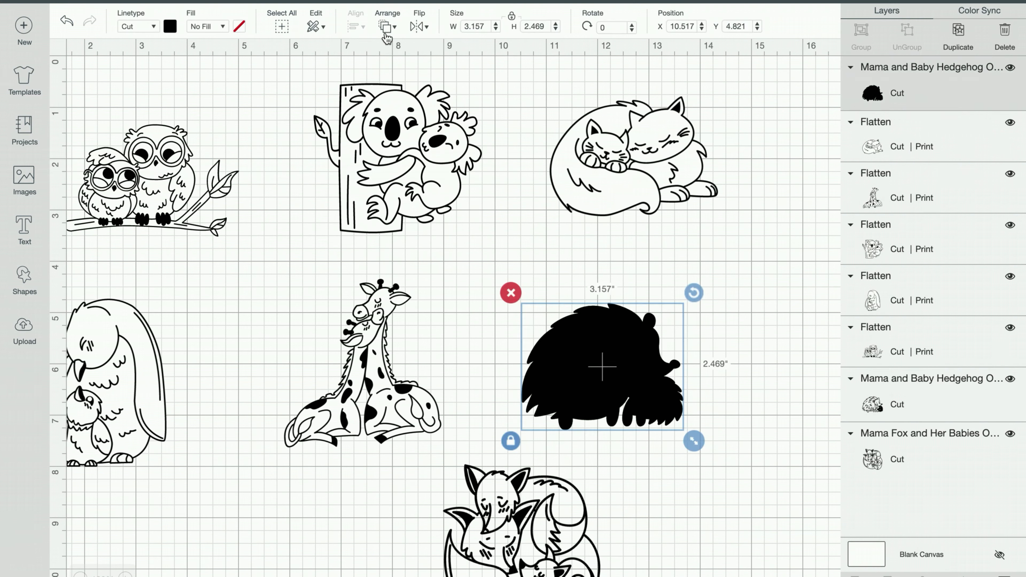
pyautogui.click(391, 29)
pyautogui.click(396, 52)
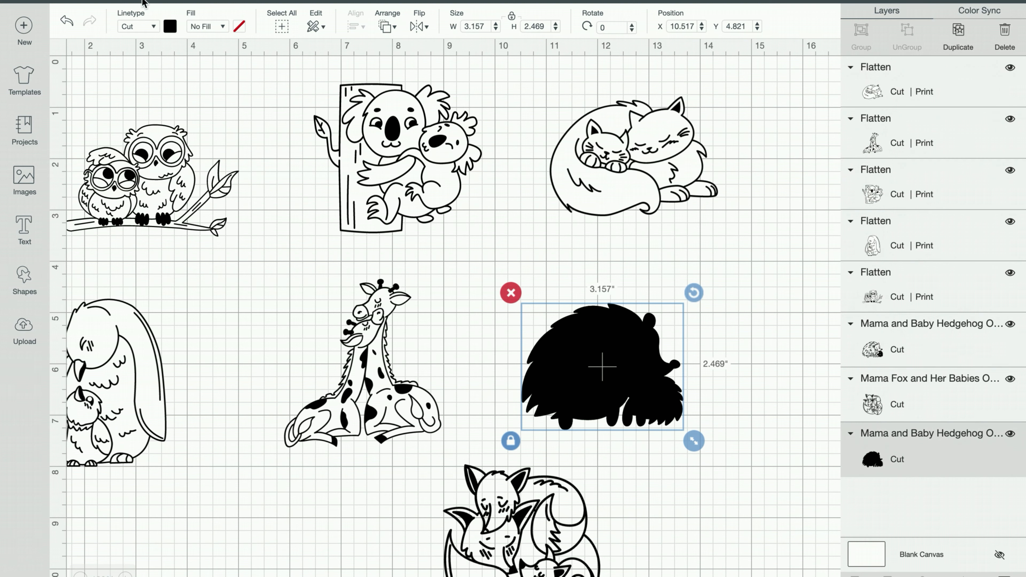
pyautogui.click(170, 26)
pyautogui.click(202, 77)
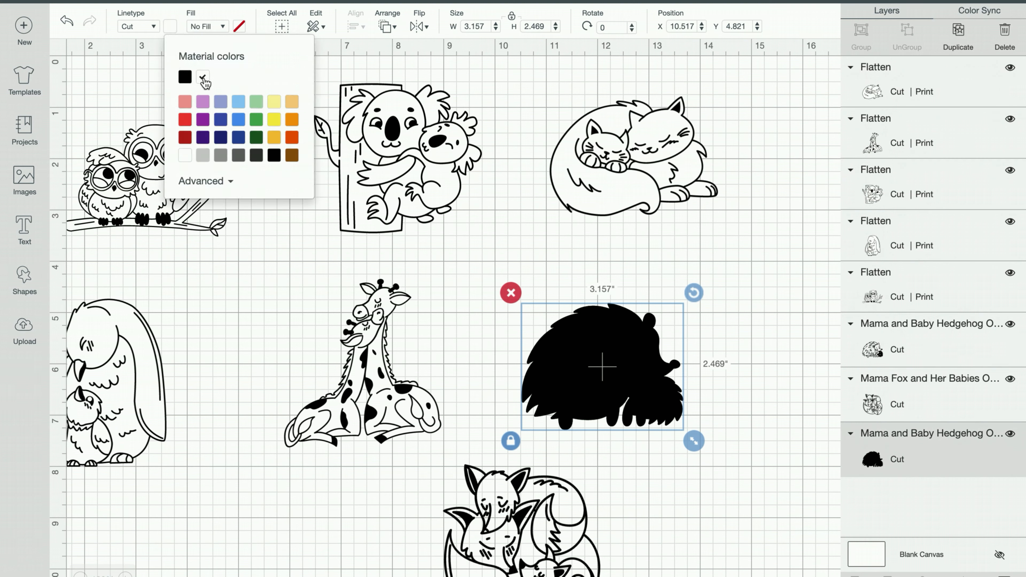
# Step: Flatten the hedgehog outline and its white silhouette into one print-then-cut image
pyautogui.click(607, 272)
pyautogui.moveTo(758, 325); pyautogui.dragTo(617, 342)
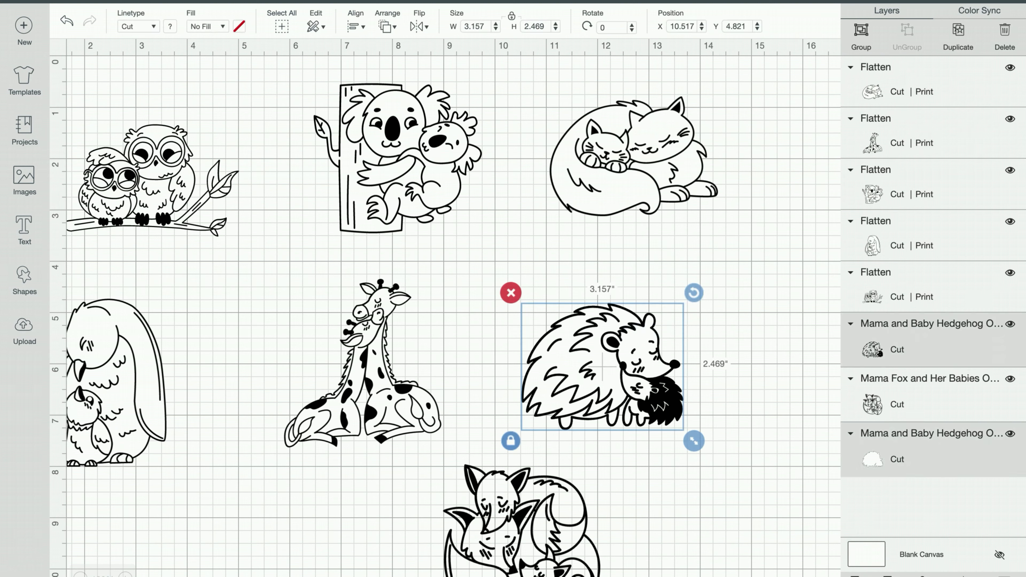
pyautogui.click(963, 576)
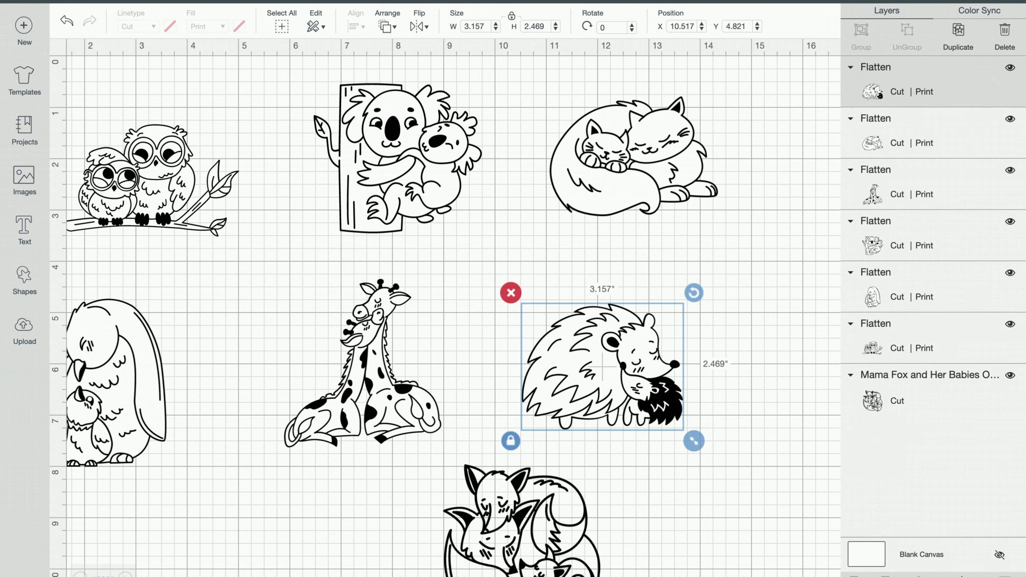
# Step: Duplicate the mama fox and babies outline and hide all contours of the duplicate
pyautogui.click(522, 550)
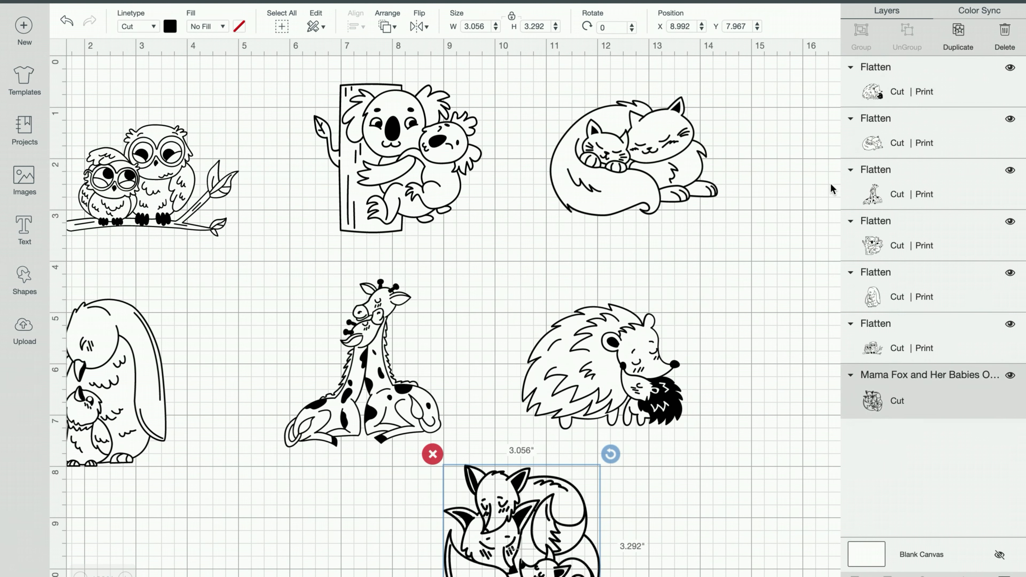
pyautogui.click(951, 50)
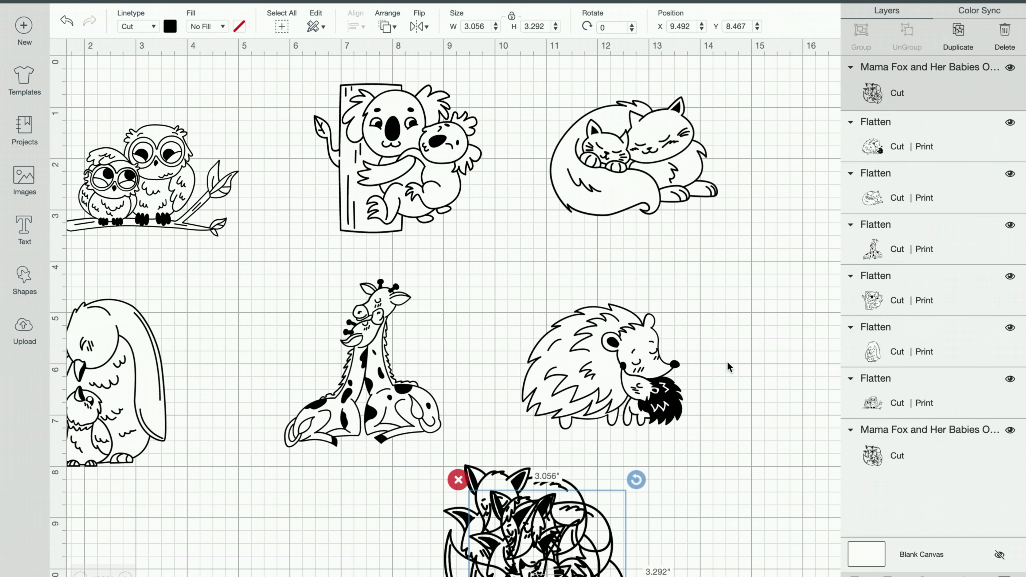
pyautogui.click(1005, 576)
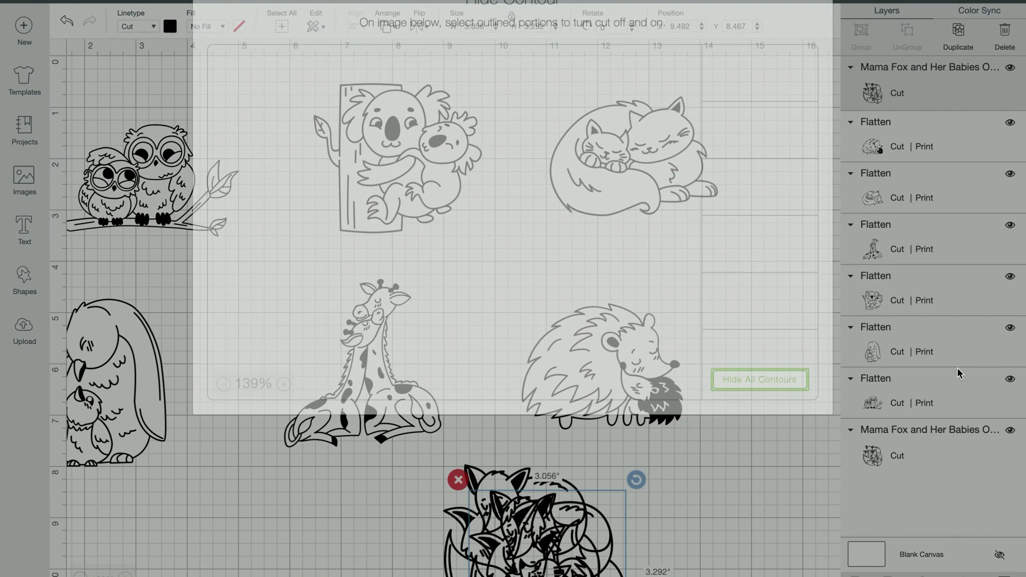
pyautogui.click(763, 410)
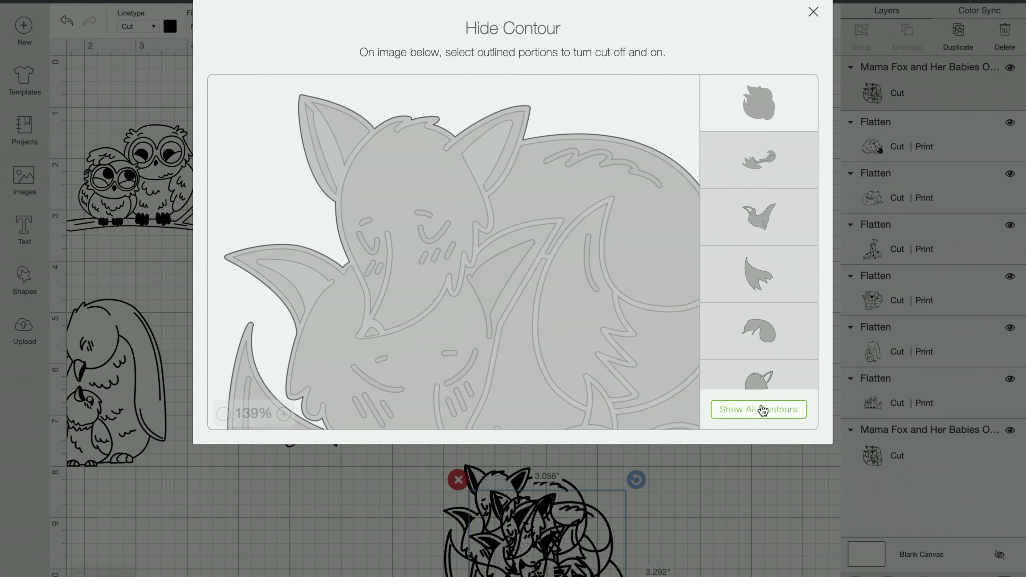
pyautogui.click(667, 512)
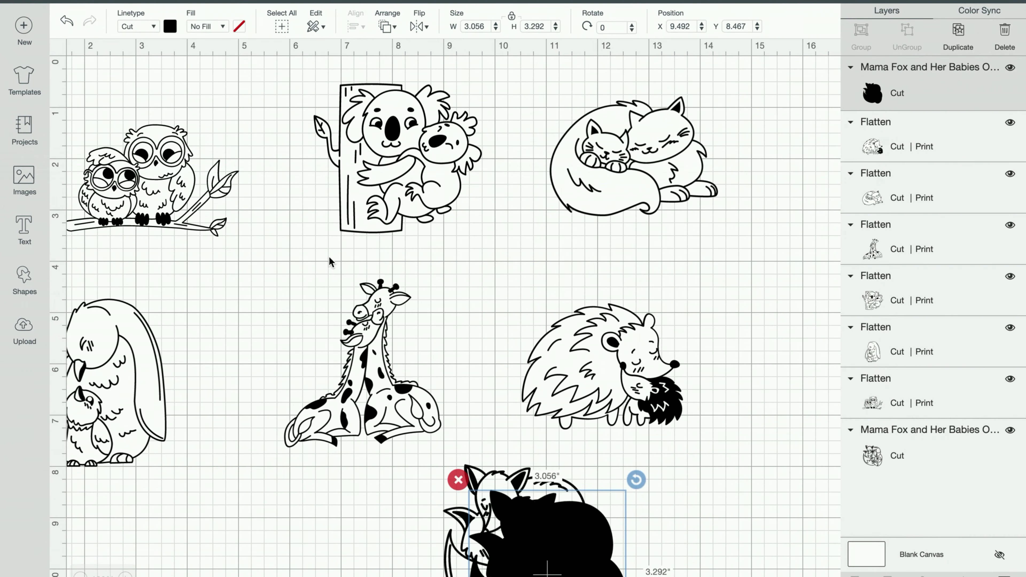
# Step: Recolor the fox silhouette white and center it with the fox outline both horizontally and vertically
pyautogui.click(171, 28)
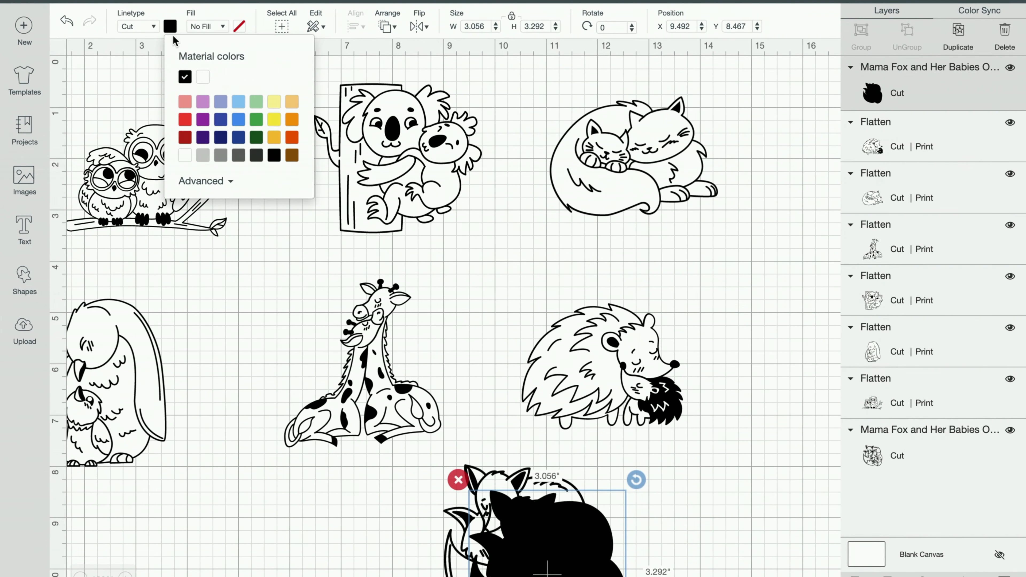
pyautogui.click(203, 77)
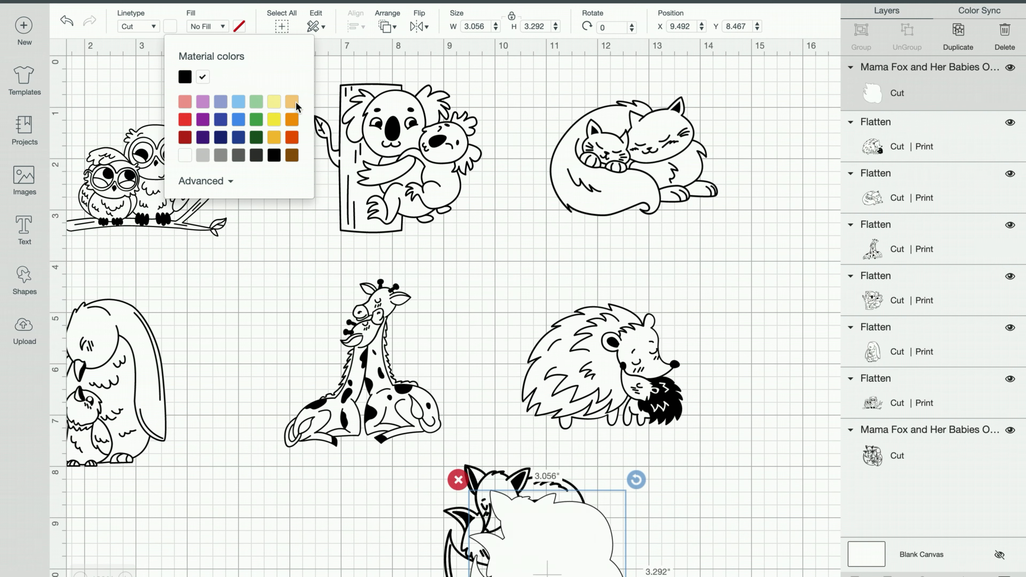
pyautogui.click(646, 452)
pyautogui.moveTo(646, 453); pyautogui.dragTo(526, 519)
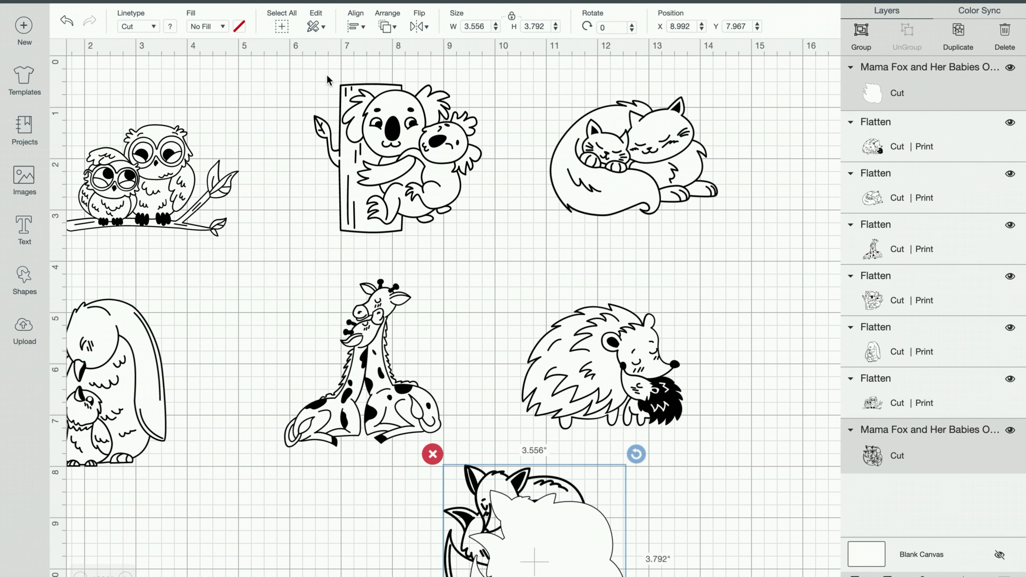
pyautogui.click(360, 26)
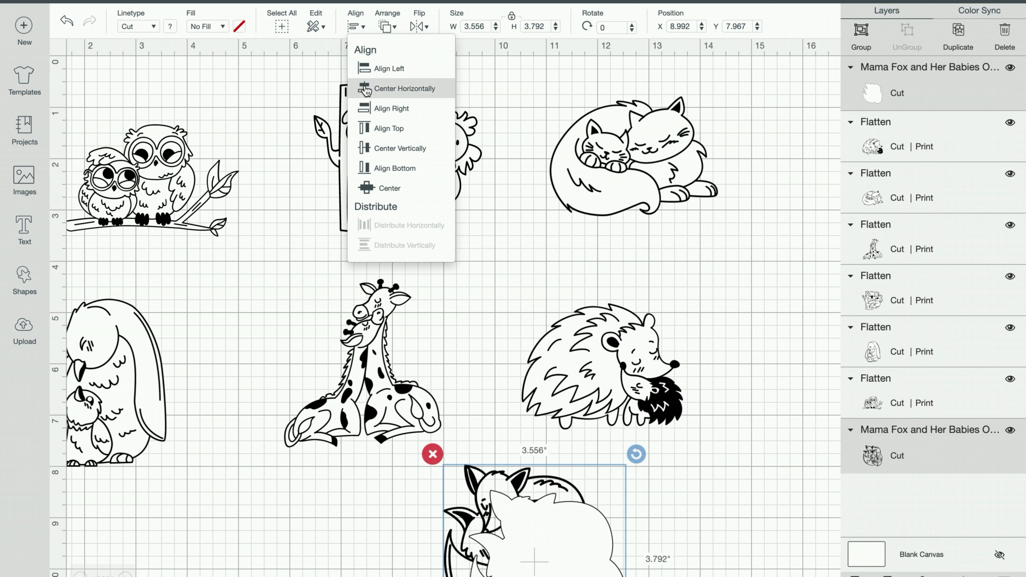
pyautogui.click(363, 88)
pyautogui.click(357, 26)
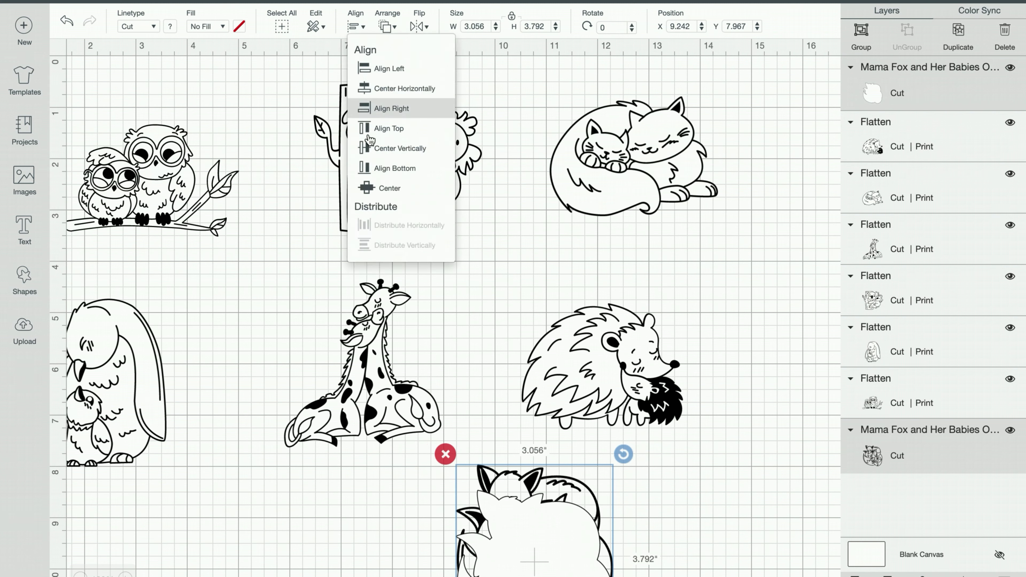
pyautogui.click(372, 149)
# Step: Send only the white fox silhouette to the back, behind the fox outline
pyautogui.click(390, 27)
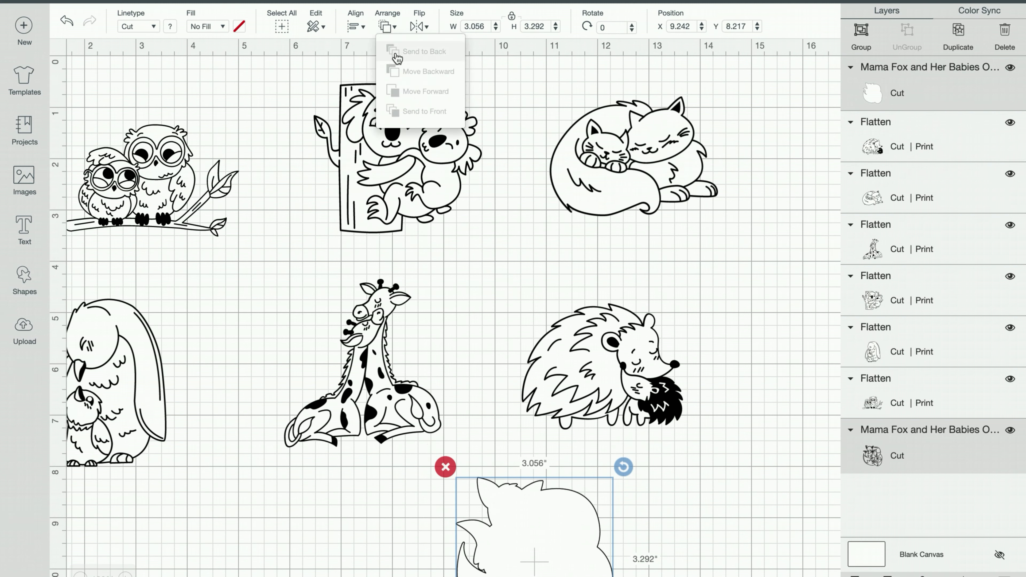
pyautogui.click(403, 508)
pyautogui.click(519, 544)
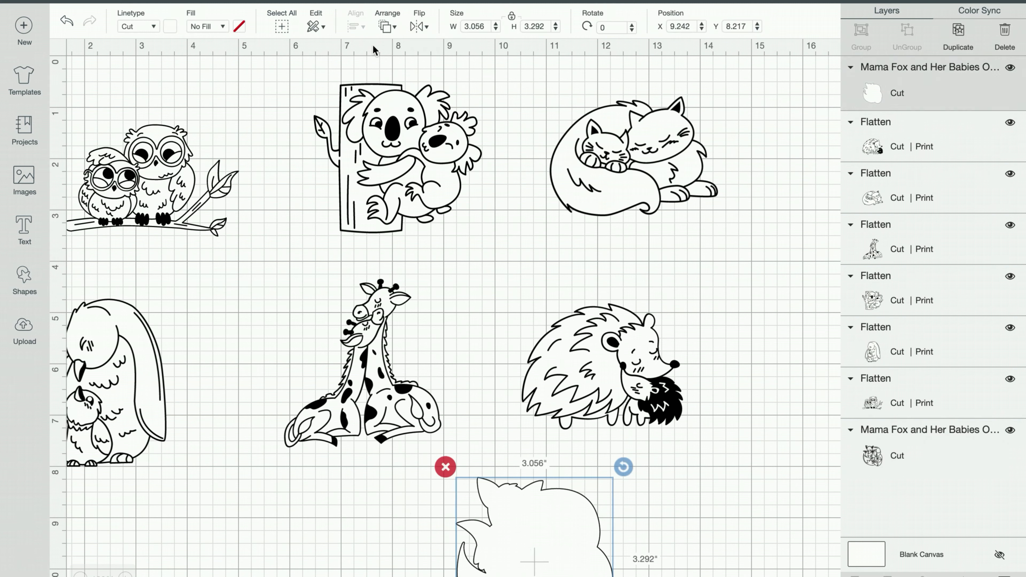
pyautogui.click(388, 26)
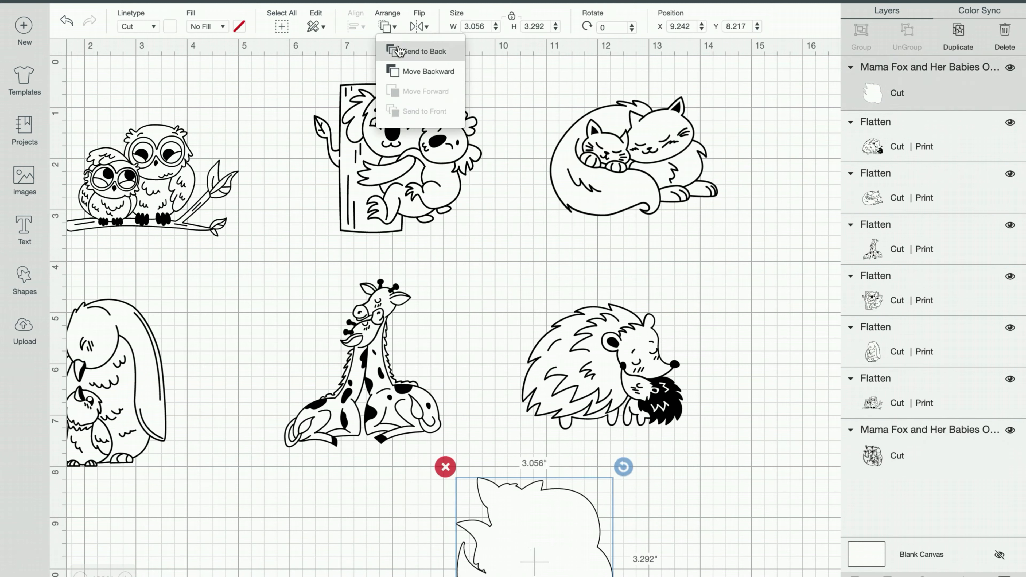
pyautogui.click(400, 51)
# Step: Flatten the fox outline and its white silhouette into one print-then-cut image
pyautogui.click(652, 522)
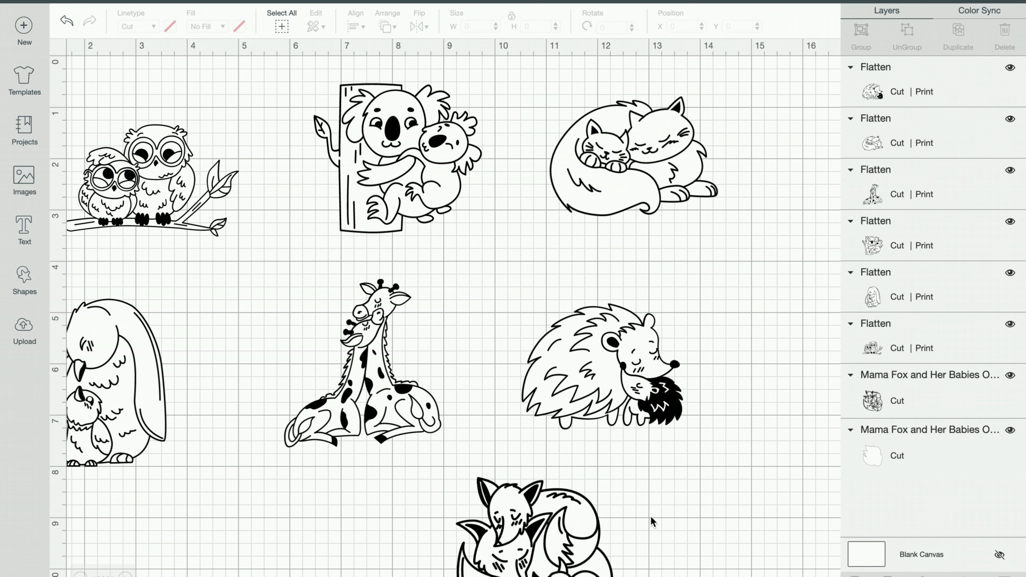
pyautogui.moveTo(652, 522); pyautogui.dragTo(521, 534)
pyautogui.click(964, 576)
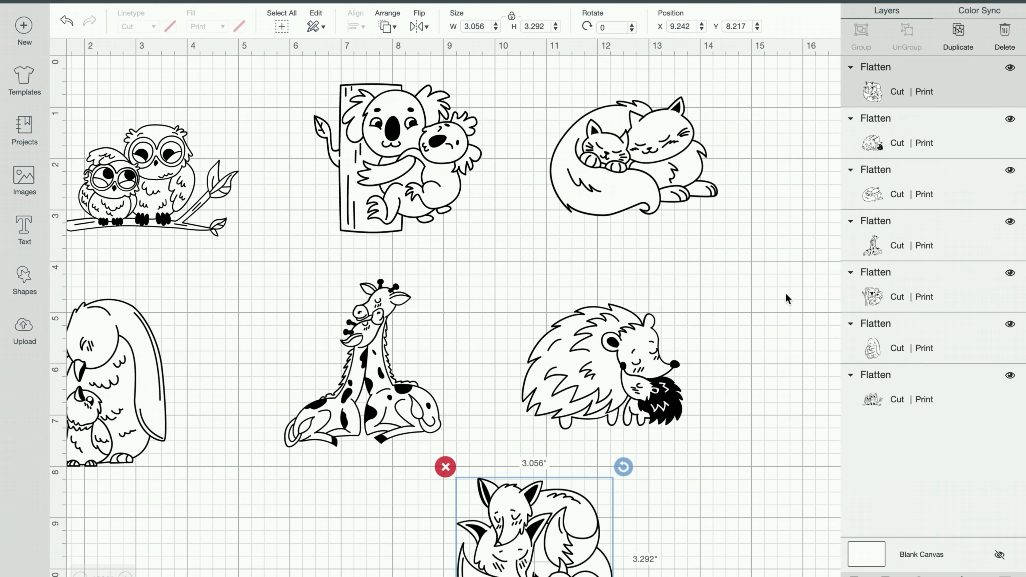
# Step: Select the flattened koala image and shift it slightly to about X 6.409, Y 0.596
pyautogui.hscroll(-3, 695, 234)
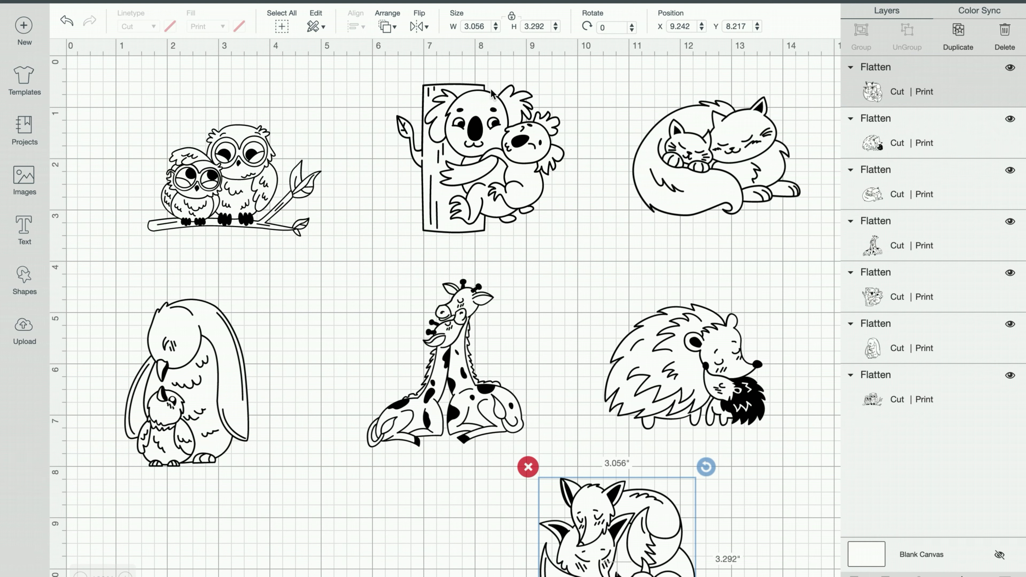
pyautogui.click(481, 115)
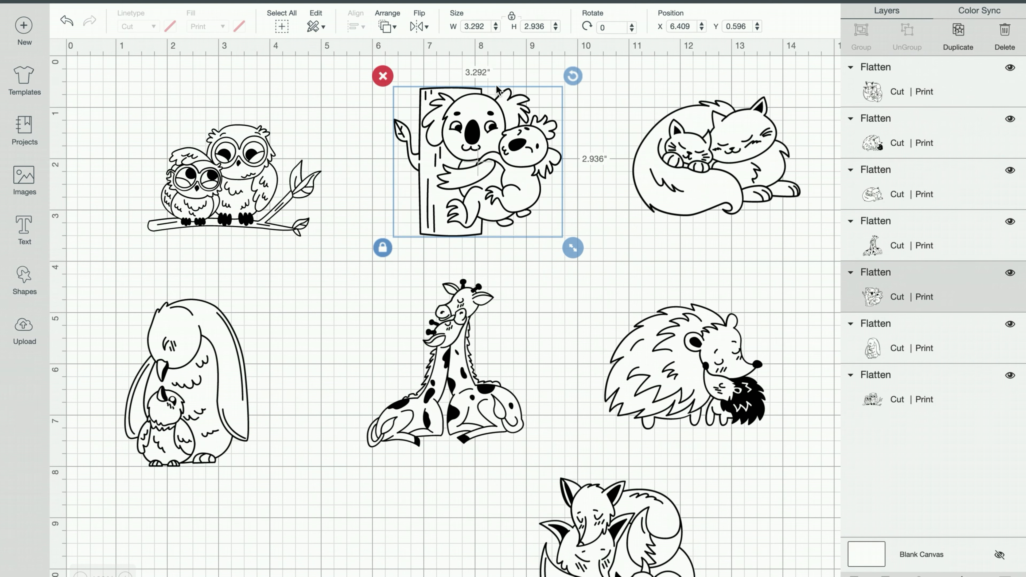